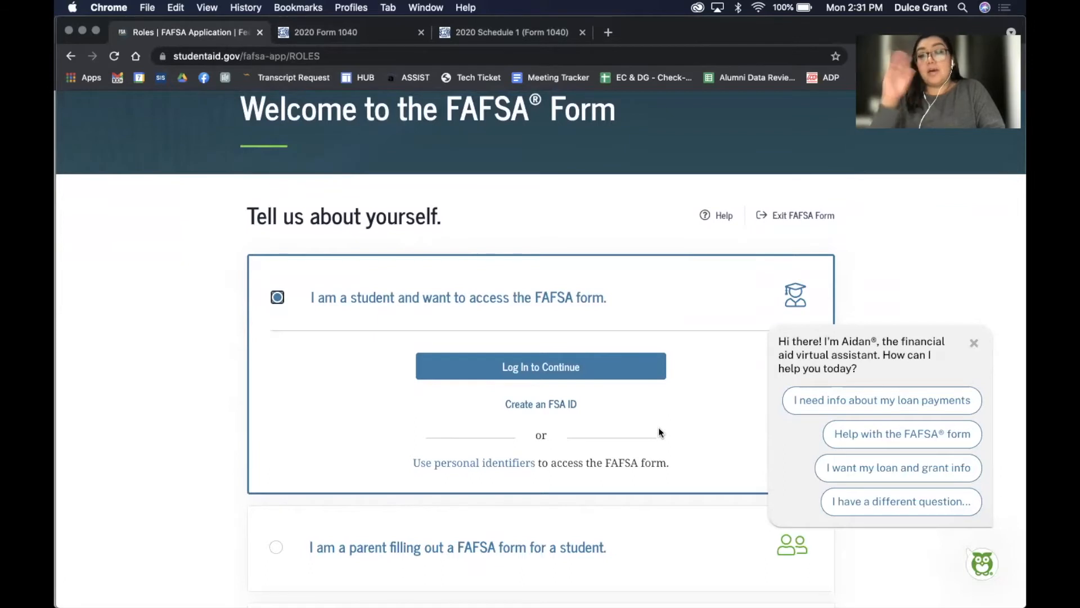
Sign in with the FSA ID username and password, and accept the government system usage notice
left_click(583, 374)
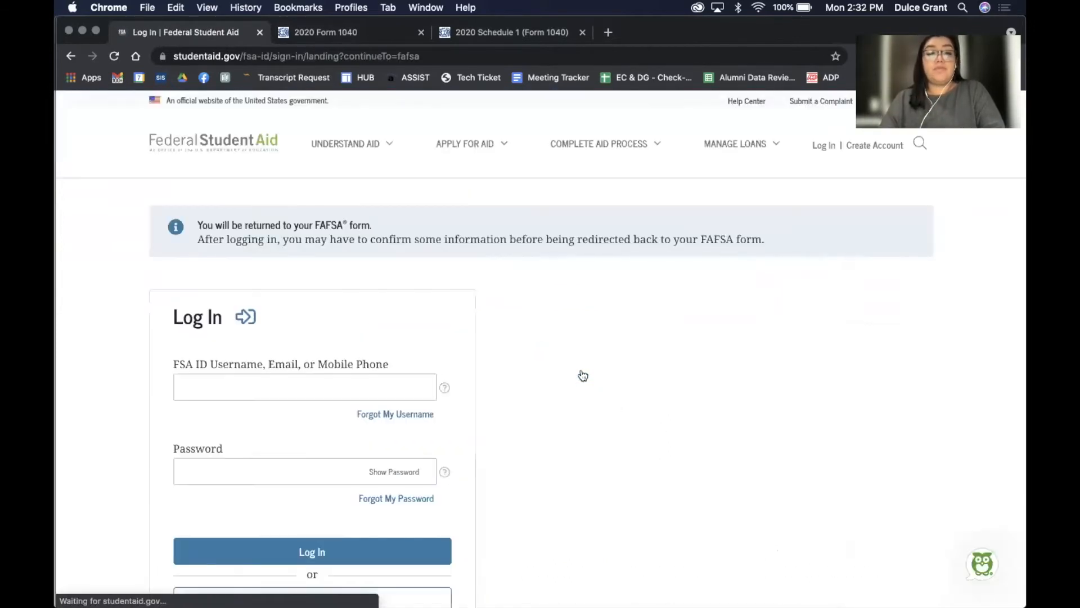
left_click(263, 388)
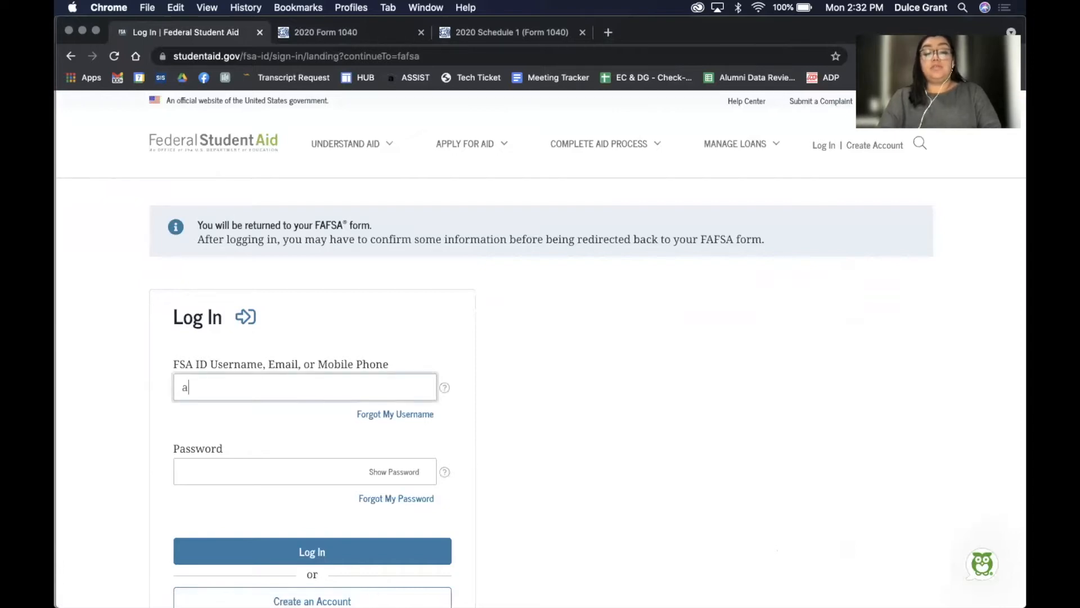
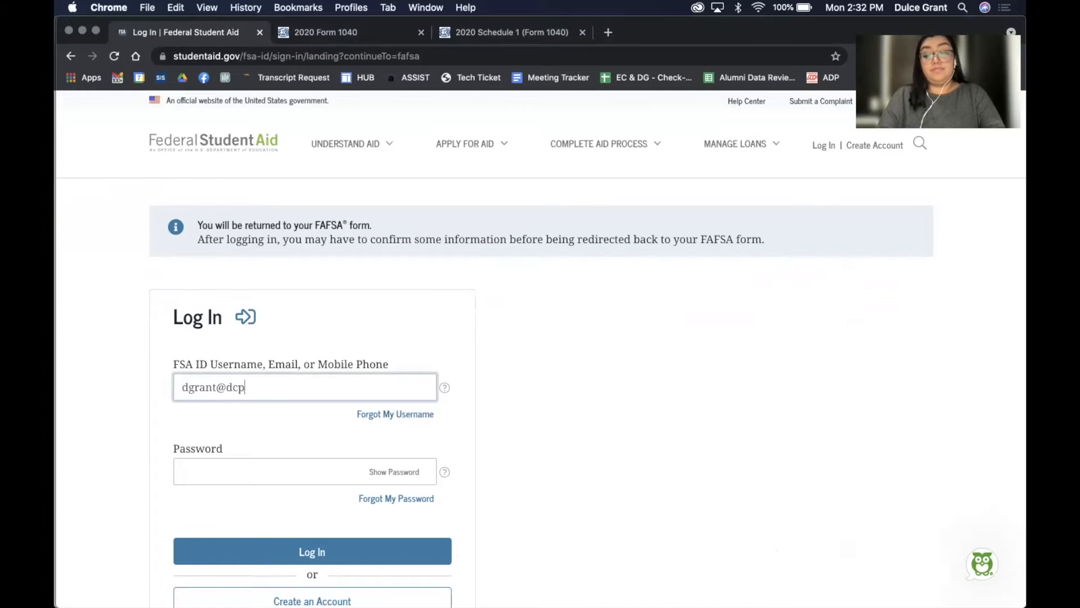
key("Tab")
key("Tab")
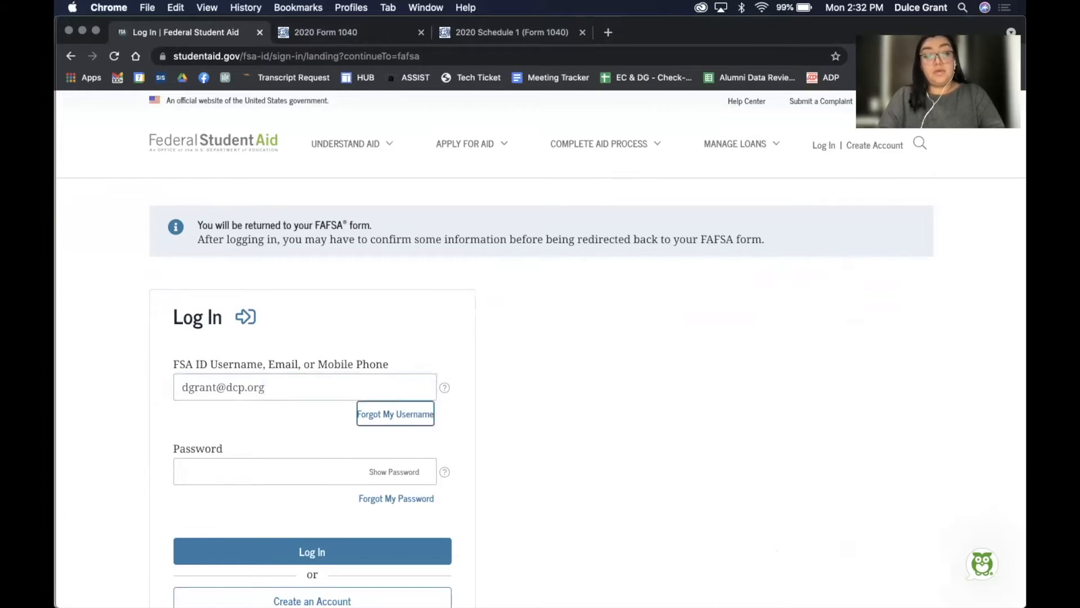
key("Tab")
type("•••••")
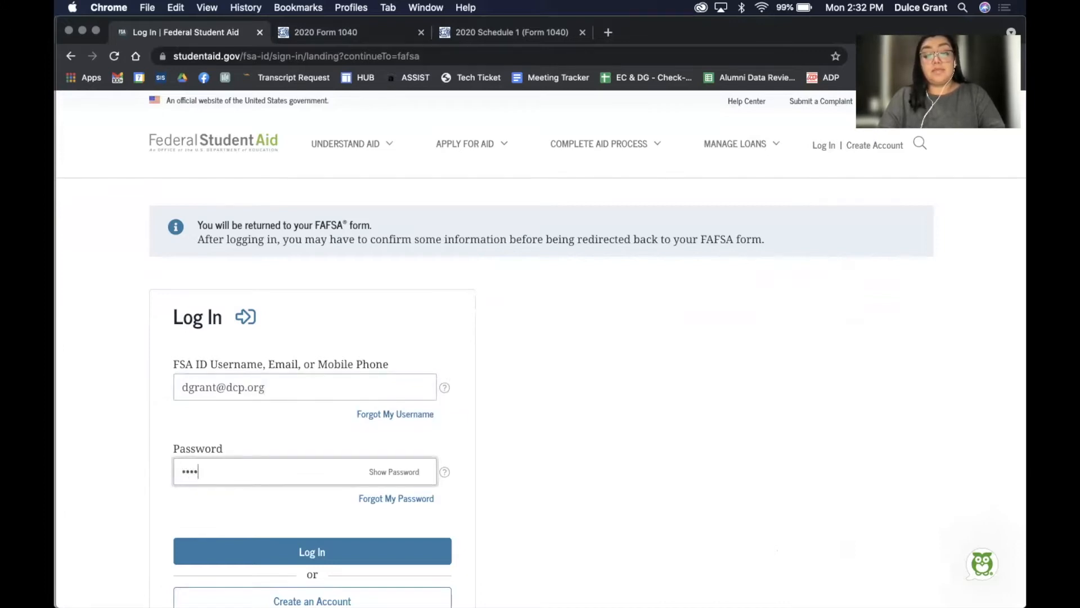
type("•••••")
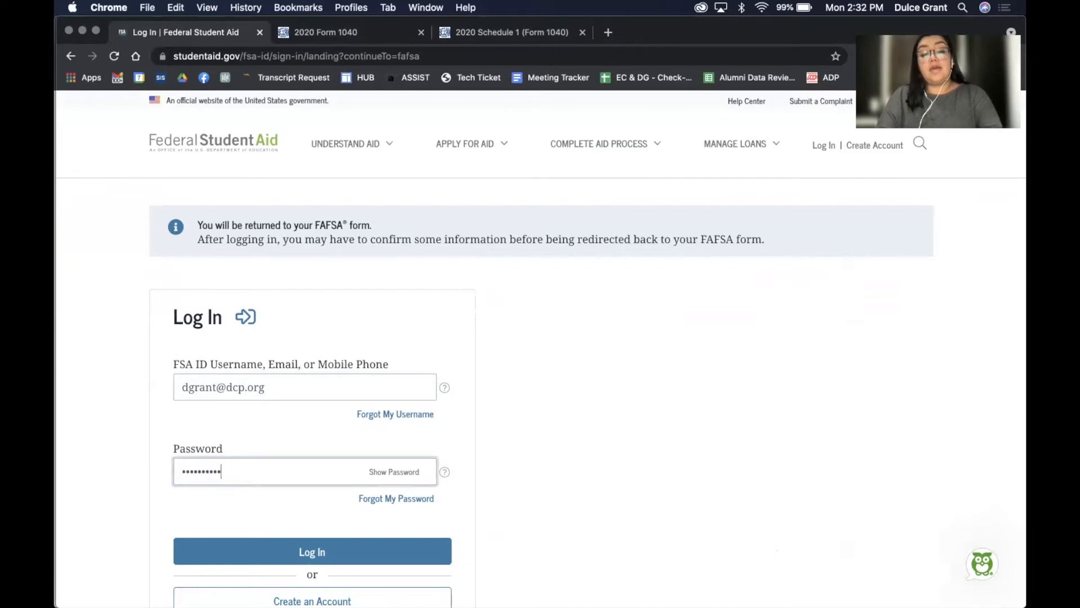
key("Return")
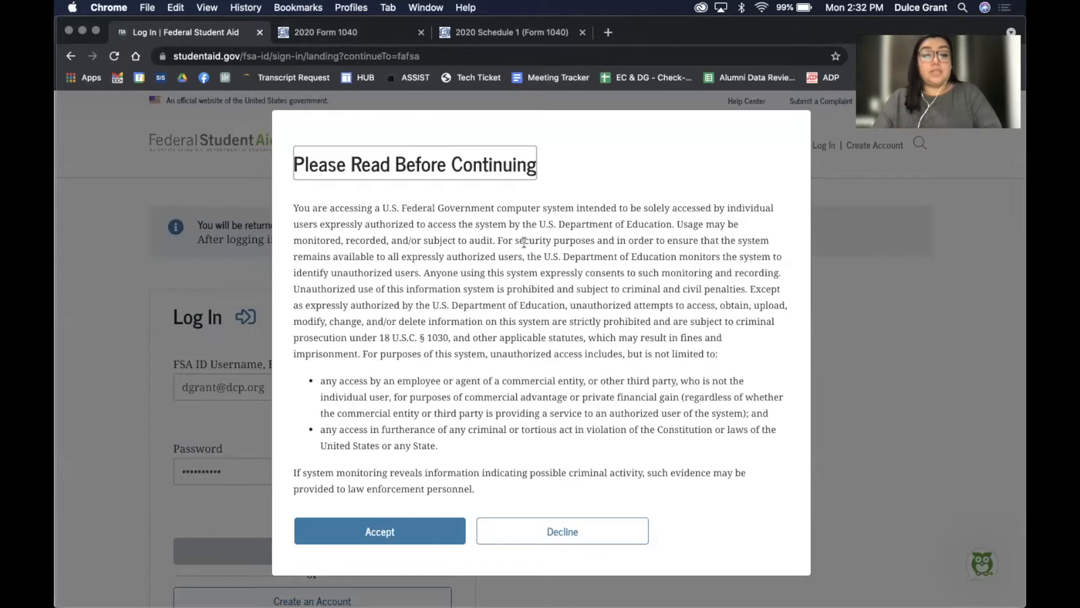
left_click(382, 529)
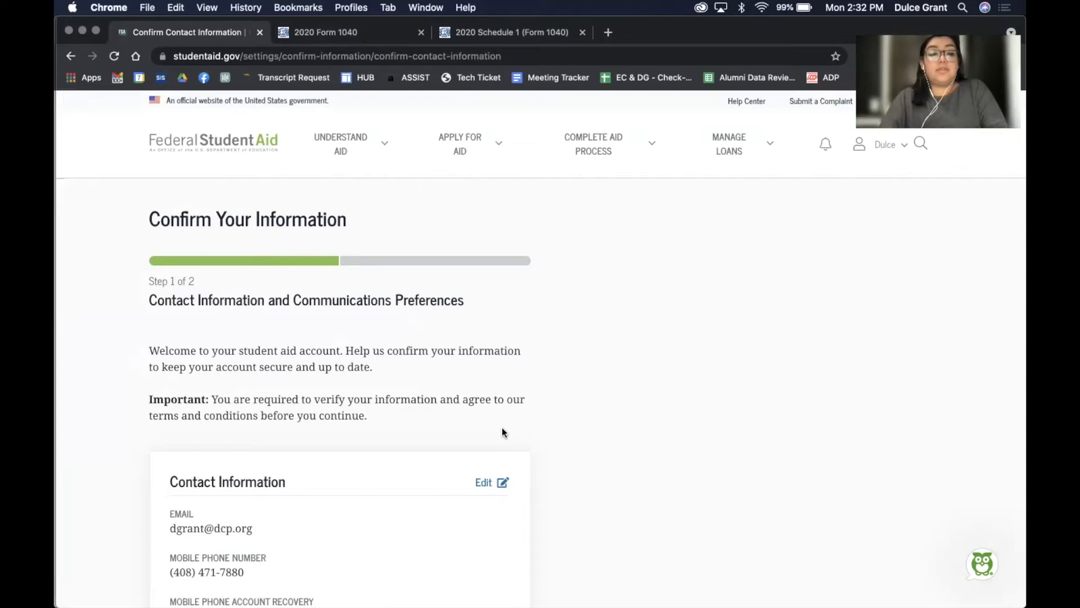
Check the box agreeing to Federal Student Aid's Terms and Conditions
scroll(502, 428, "down", 2)
scroll(503, 429, "down", 10)
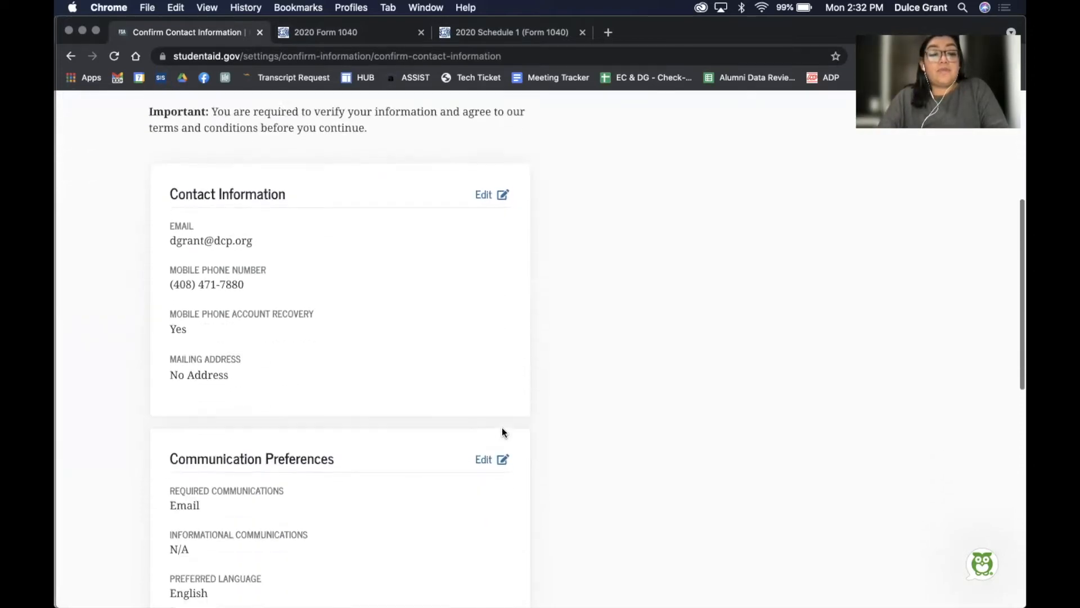
scroll(502, 431, "down", 13)
left_click(156, 253)
Attempt to continue, then enter the student's street address in Address Line 1
left_click(200, 319)
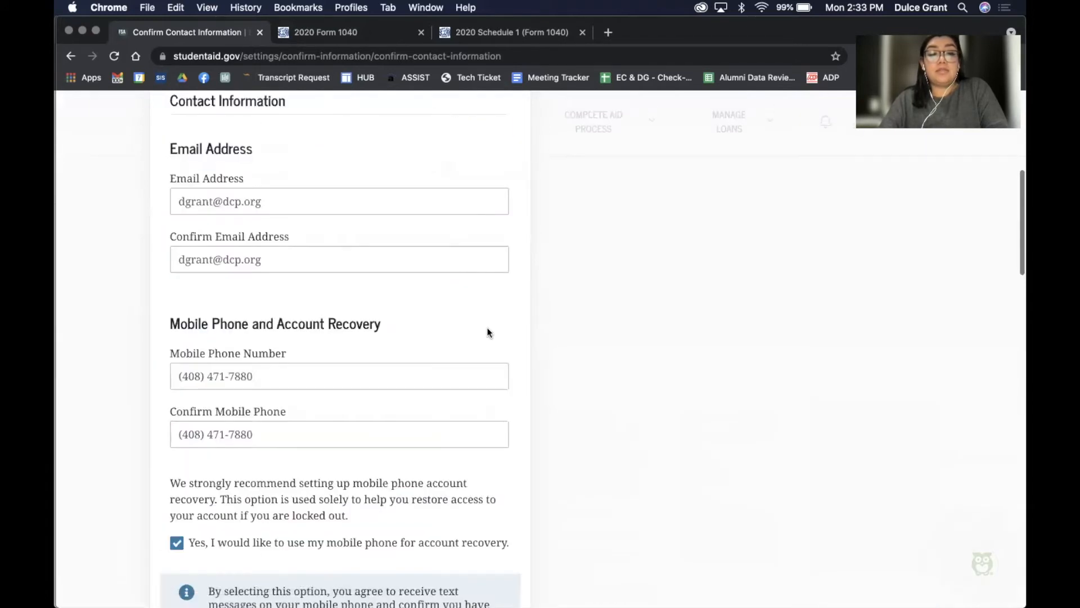
scroll(488, 327, "up", 14)
scroll(487, 328, "down", 18)
scroll(489, 332, "down", 15)
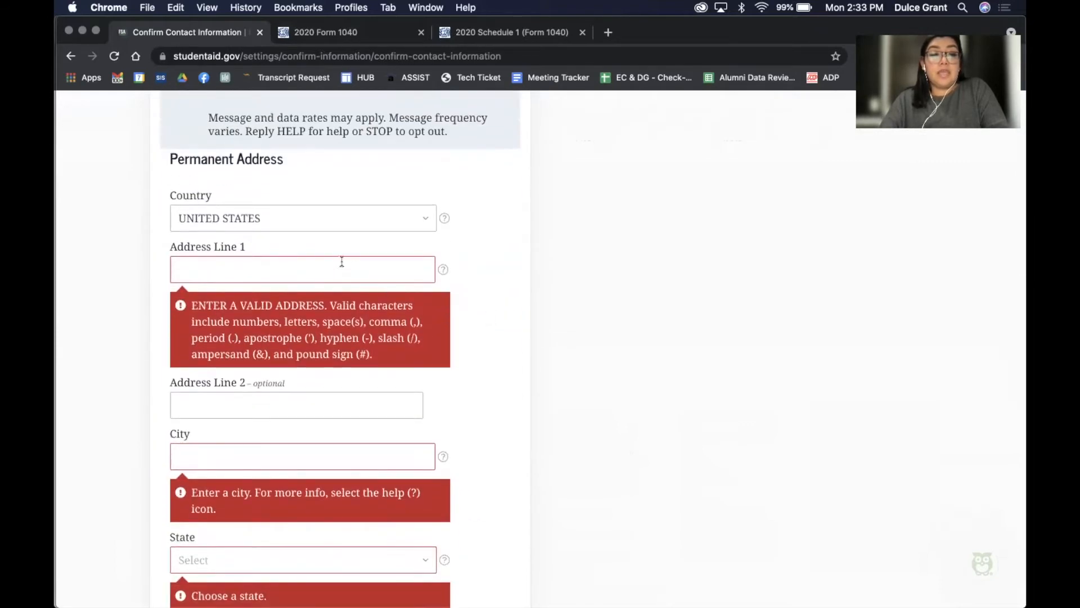
scroll(340, 260, "up", 7)
scroll(341, 261, "down", 7)
left_click(292, 297)
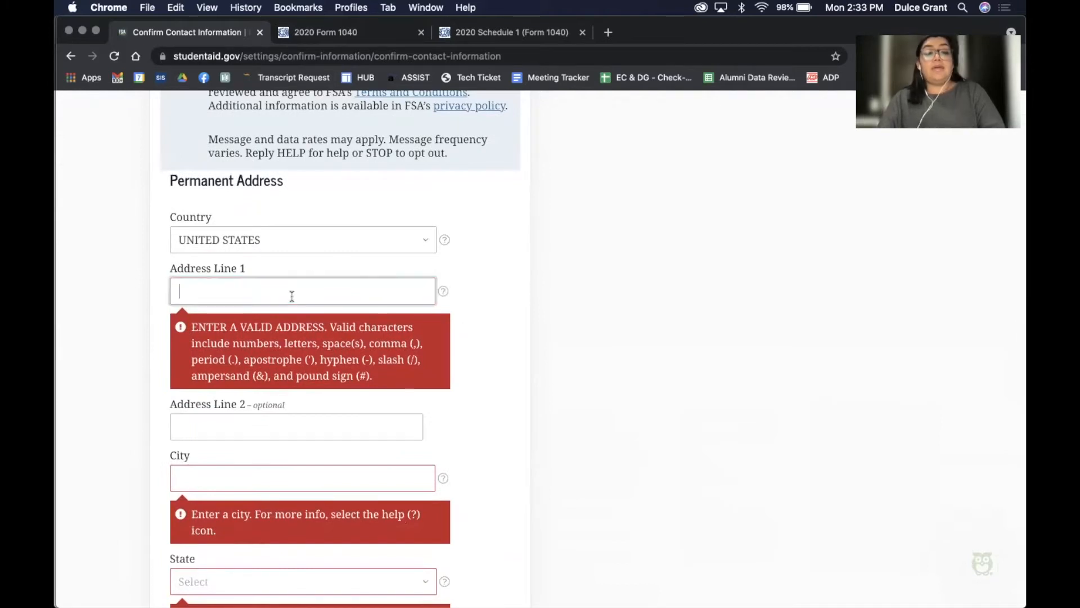
Fill in the city, choose California as the state, enter the ZIP code, and save the changes
left_click(227, 388)
type("San Jose")
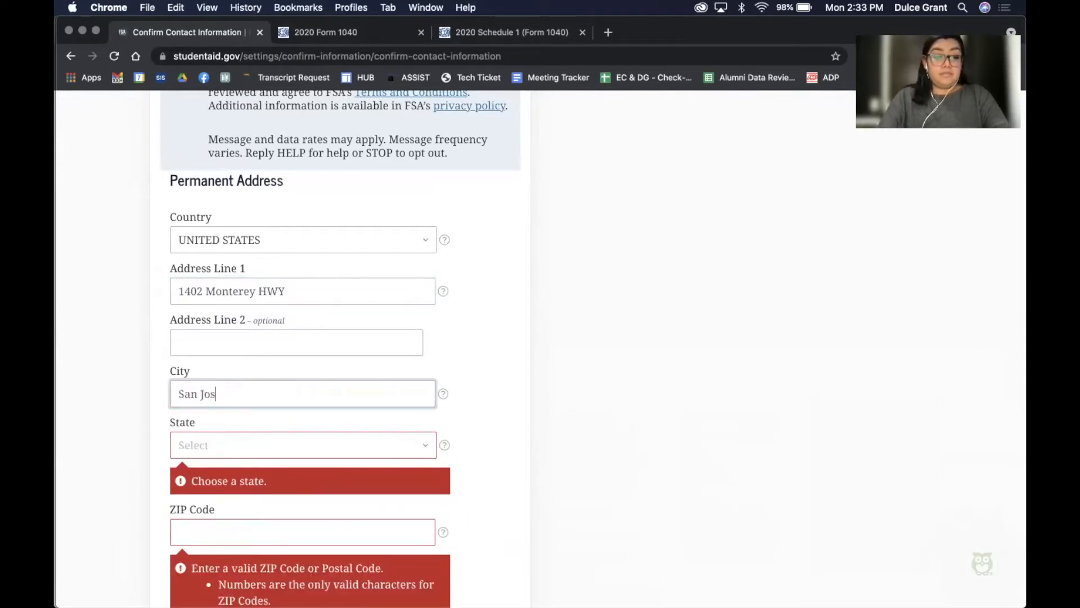
left_click(193, 432)
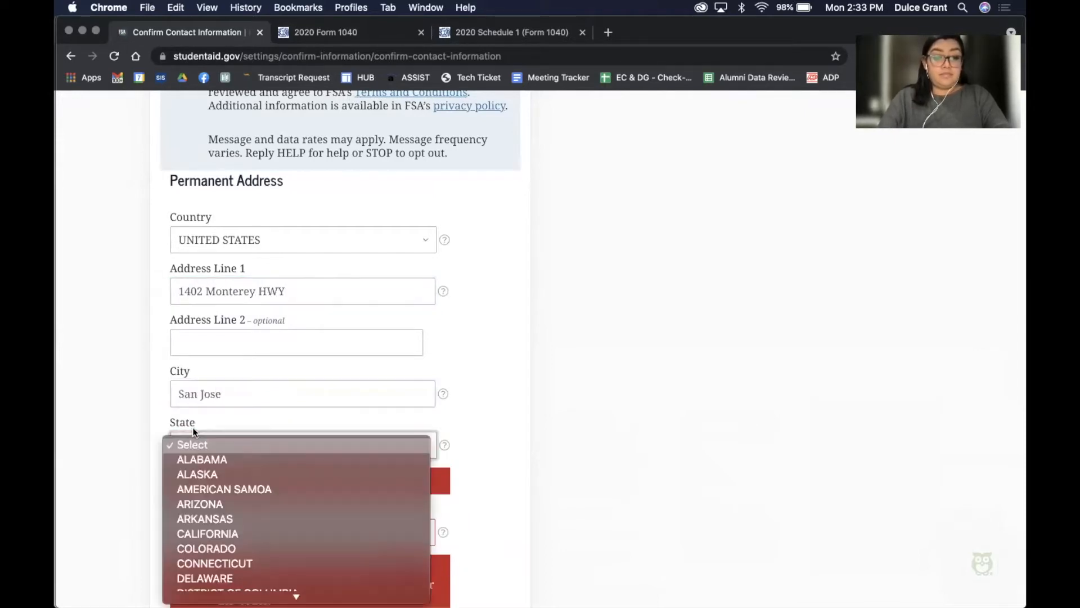
left_click(207, 533)
scroll(304, 429, "down", 3)
left_click(270, 403)
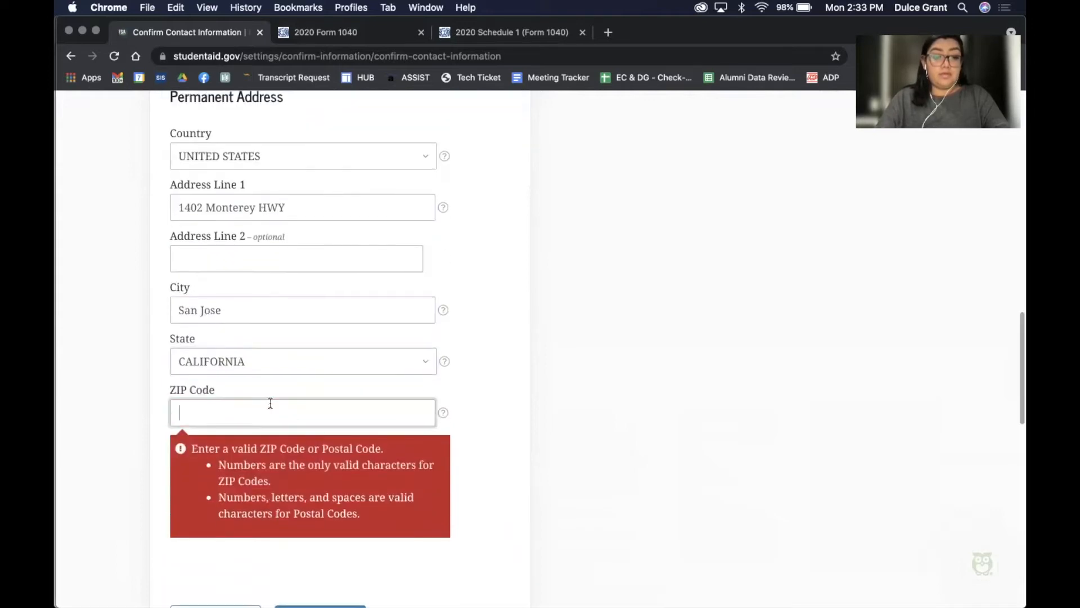
type("95110")
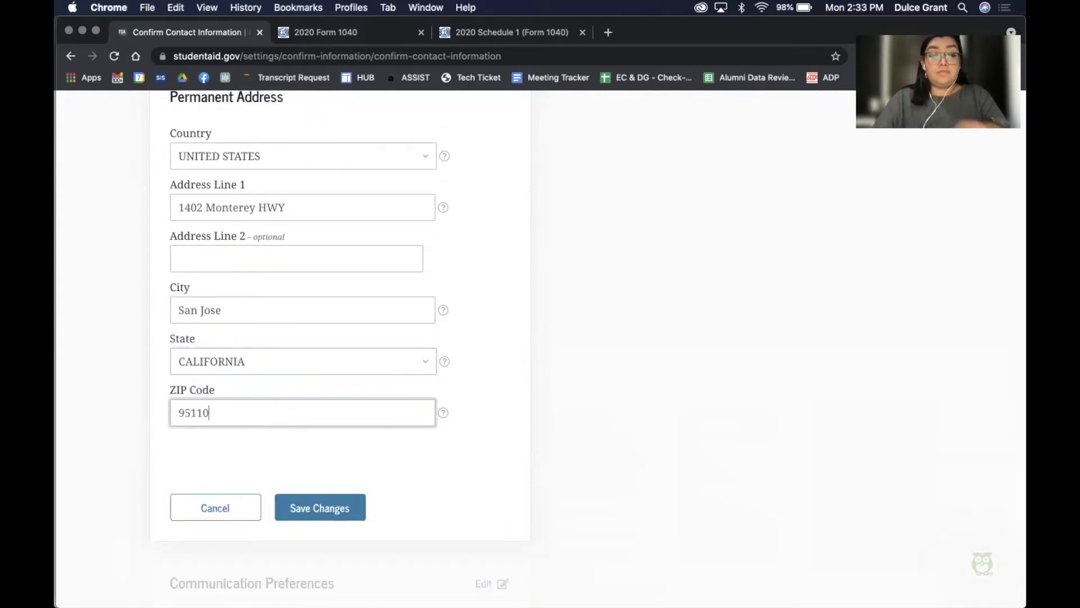
left_click(314, 507)
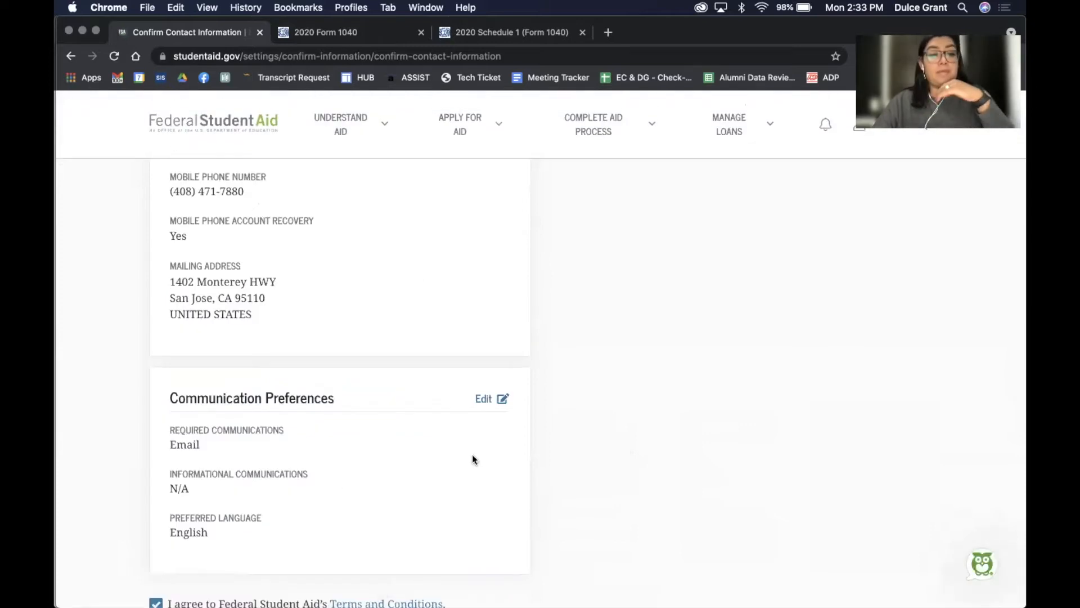
Continue to the Verify Your Contact Information step
scroll(471, 459, "down", 10)
scroll(471, 459, "down", 5)
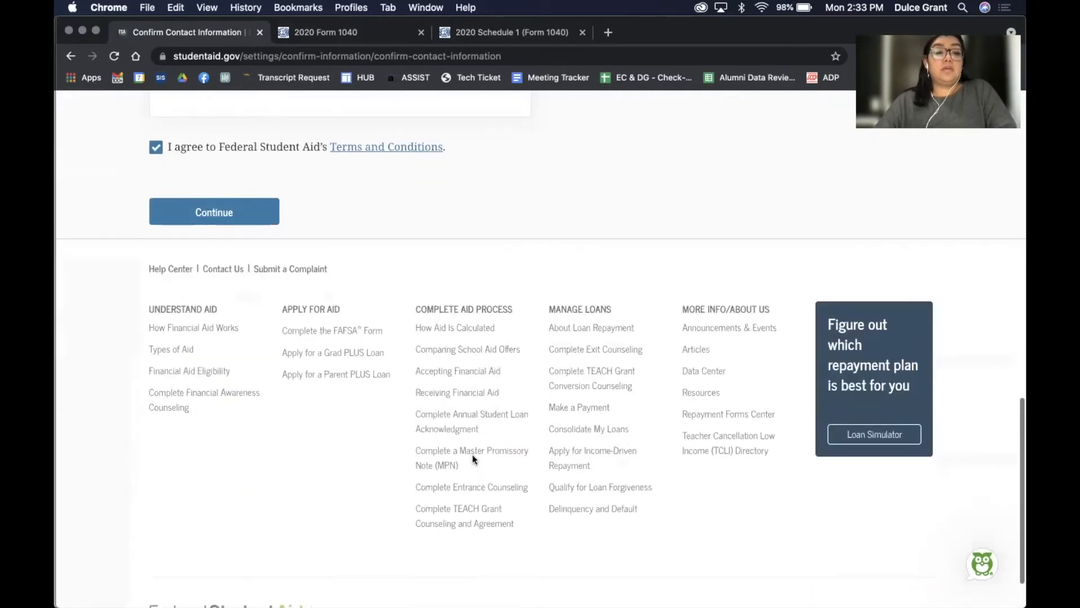
left_click(239, 218)
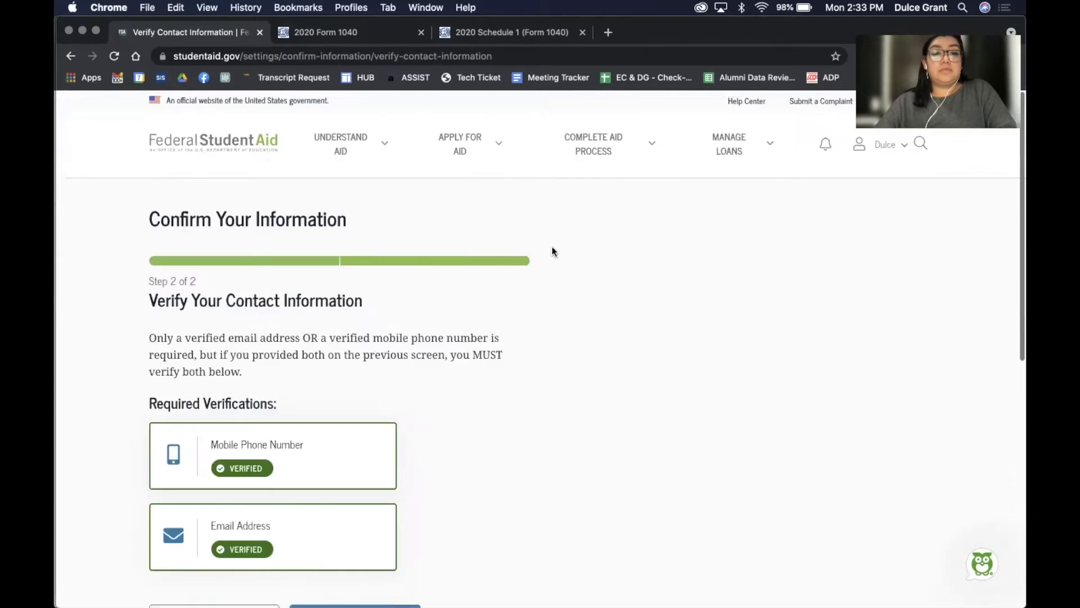
Continue past the verified phone and email contact information
scroll(521, 425, "down", 5)
scroll(521, 426, "down", 1)
left_click(405, 333)
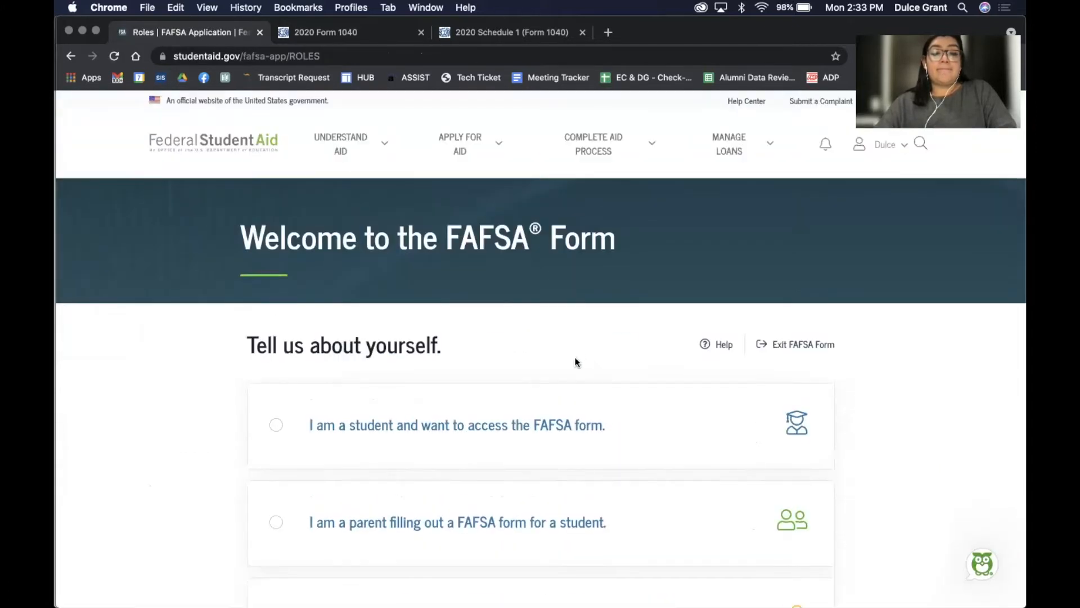
Choose the 'I am a student' role and review the school-year options on Get Started
left_click(536, 423)
left_click(530, 498)
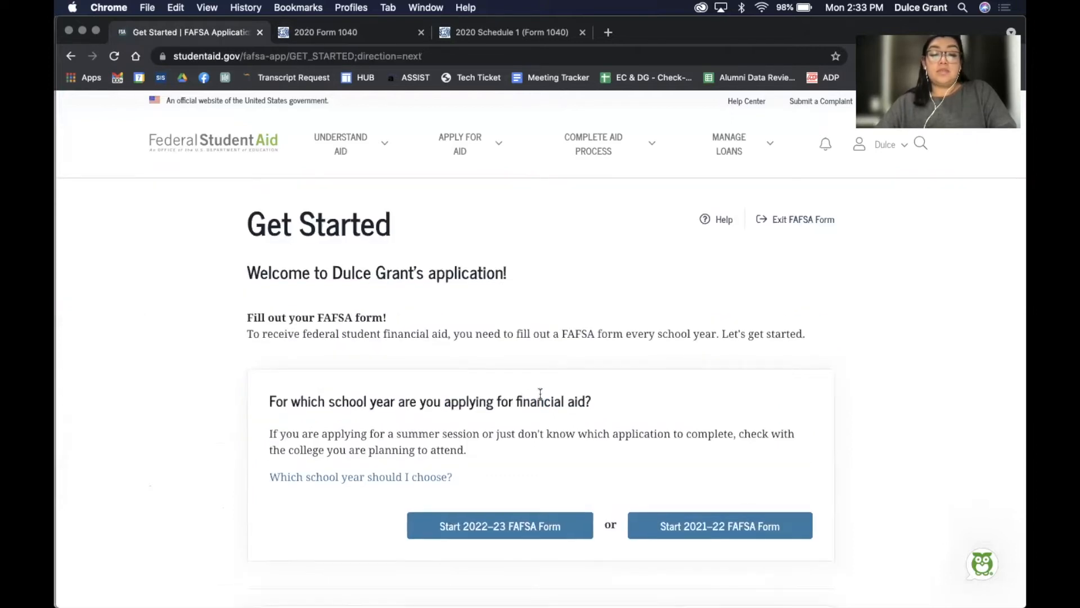
scroll(540, 394, "down", 3)
scroll(540, 394, "down", 3)
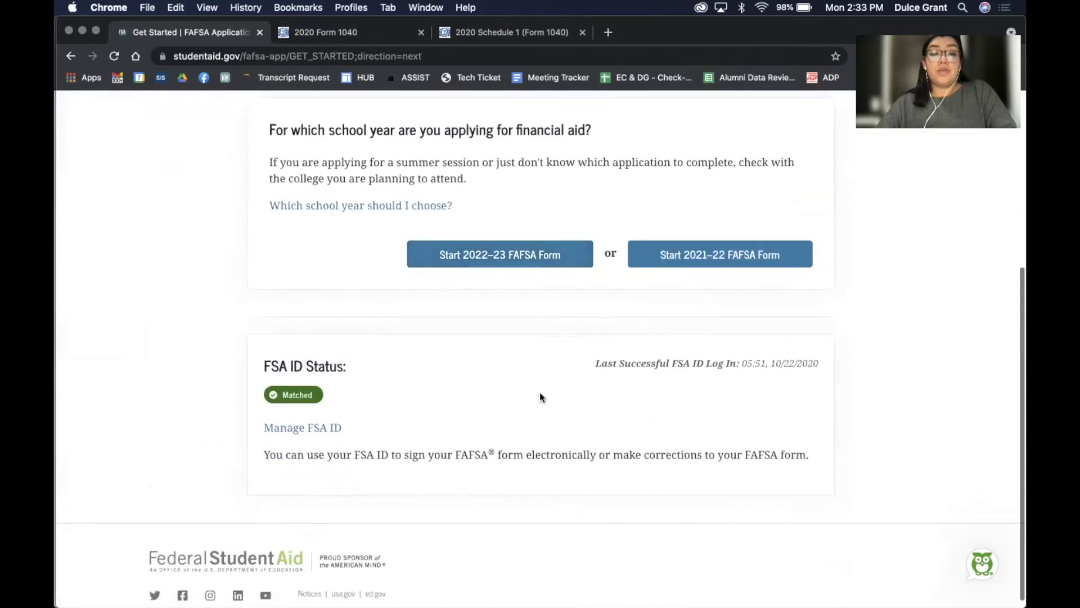
scroll(539, 393, "up", 3)
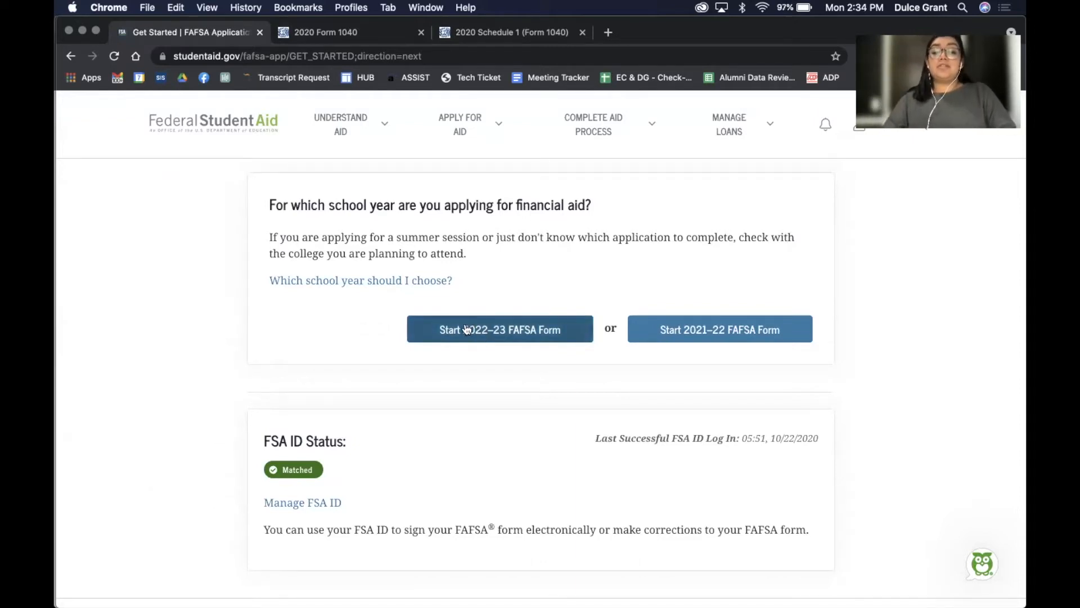
Start the 2022–23 FAFSA, and create and confirm a save key
left_click(496, 331)
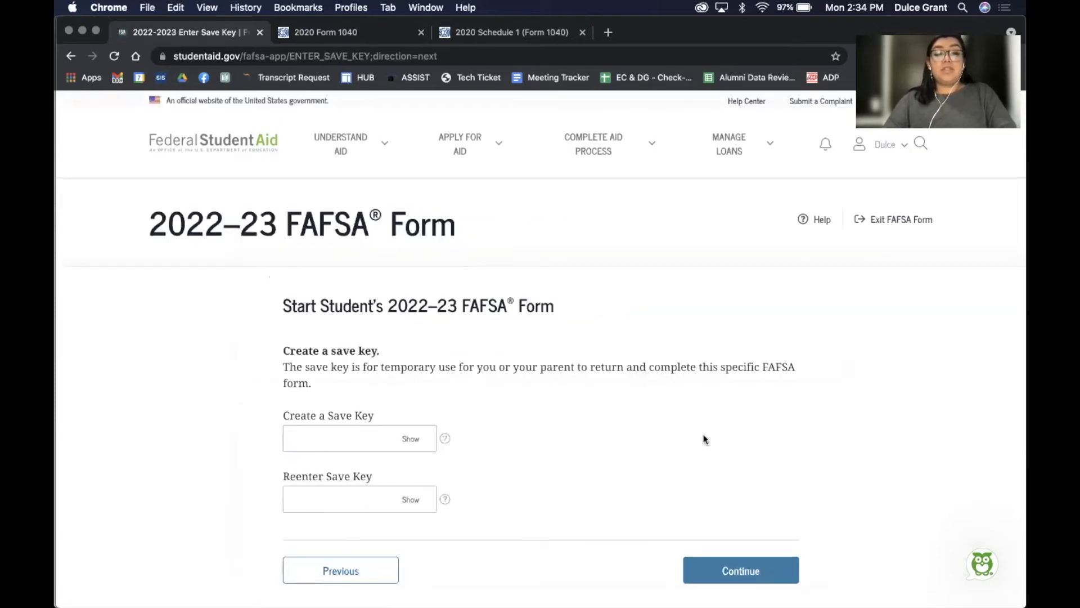
scroll(704, 440, "down", 3)
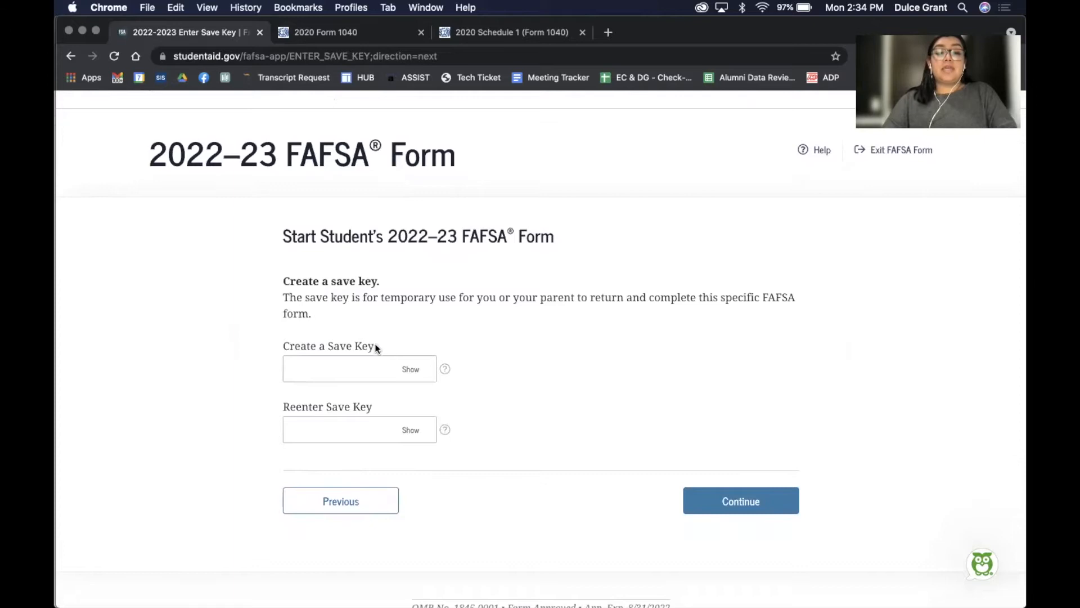
left_click(361, 358)
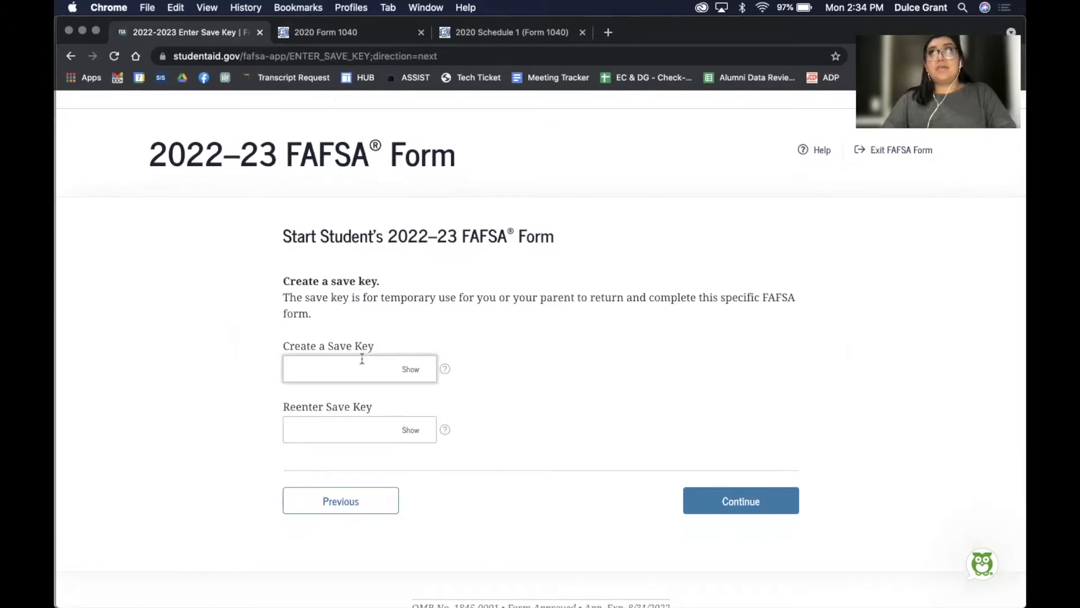
type("•••")
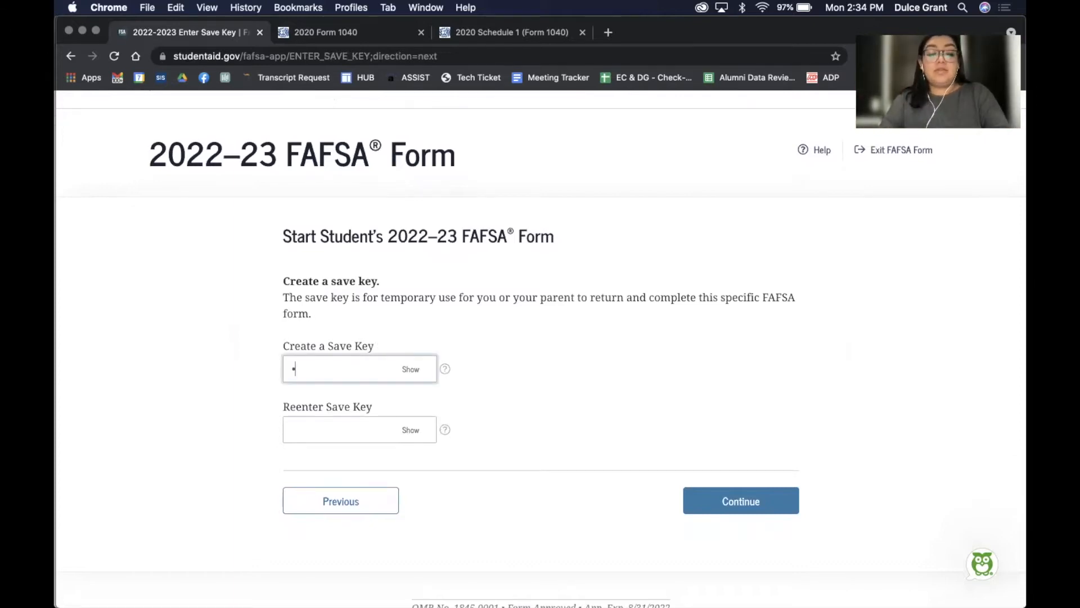
key("Tab")
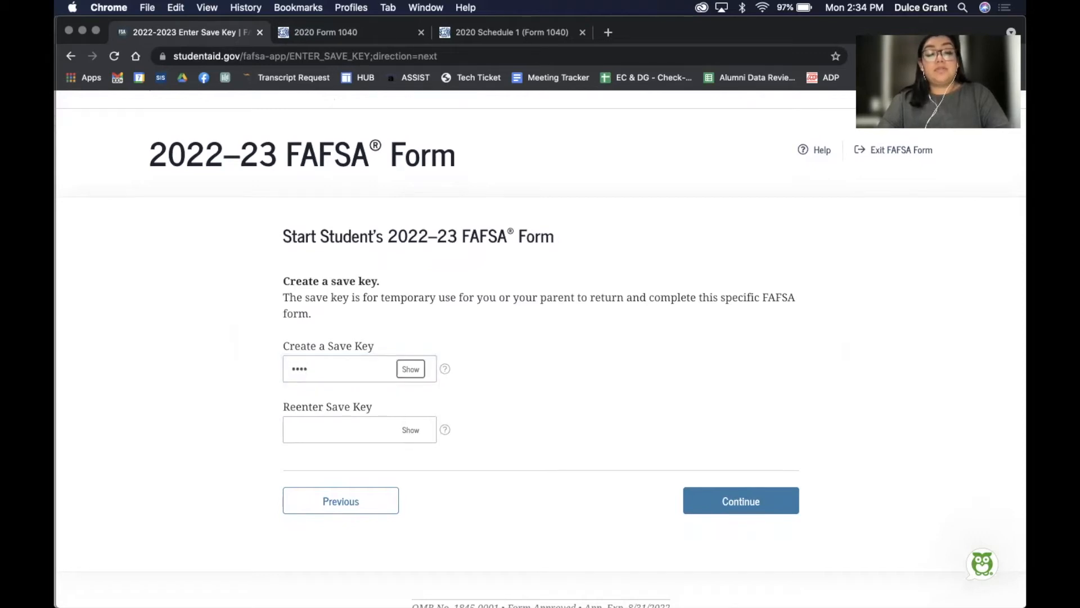
left_click(403, 371)
left_click(315, 425)
type("1")
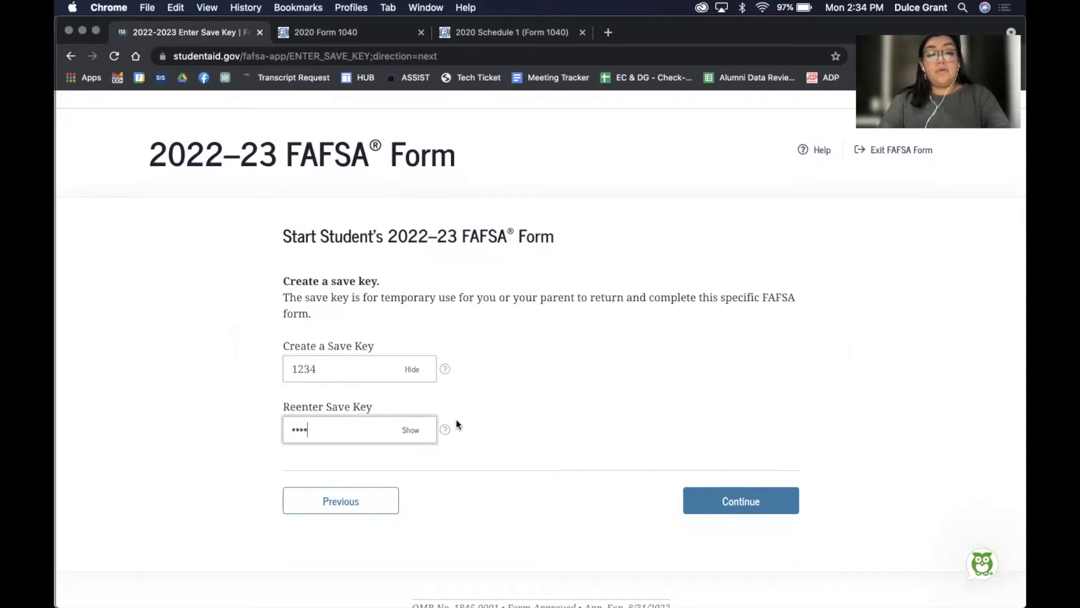
left_click(733, 496)
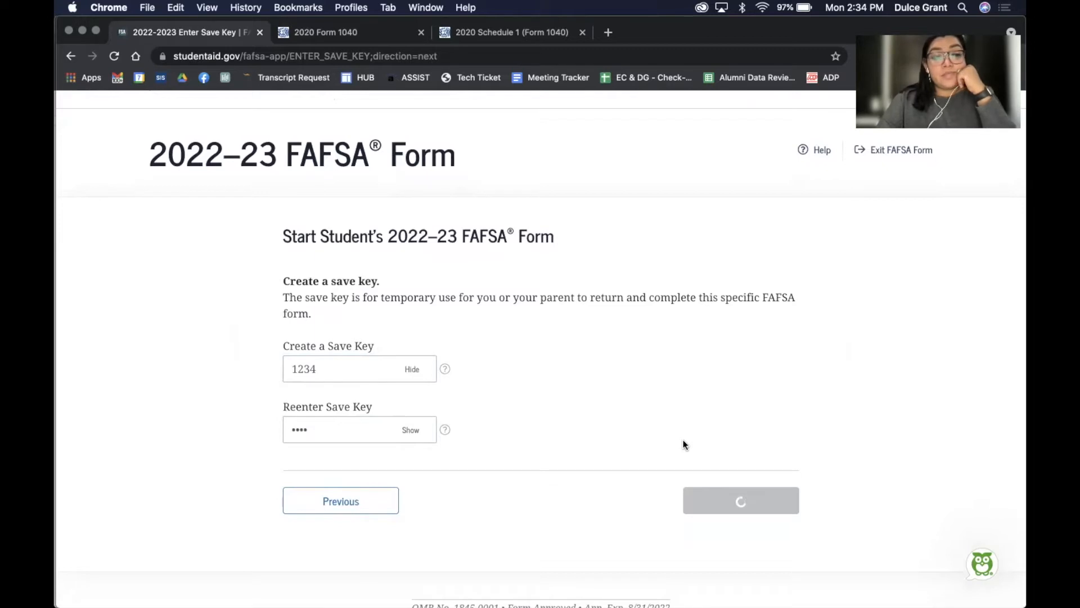
Move past the Introduction page to Personal Information
scroll(683, 444, "down", 2)
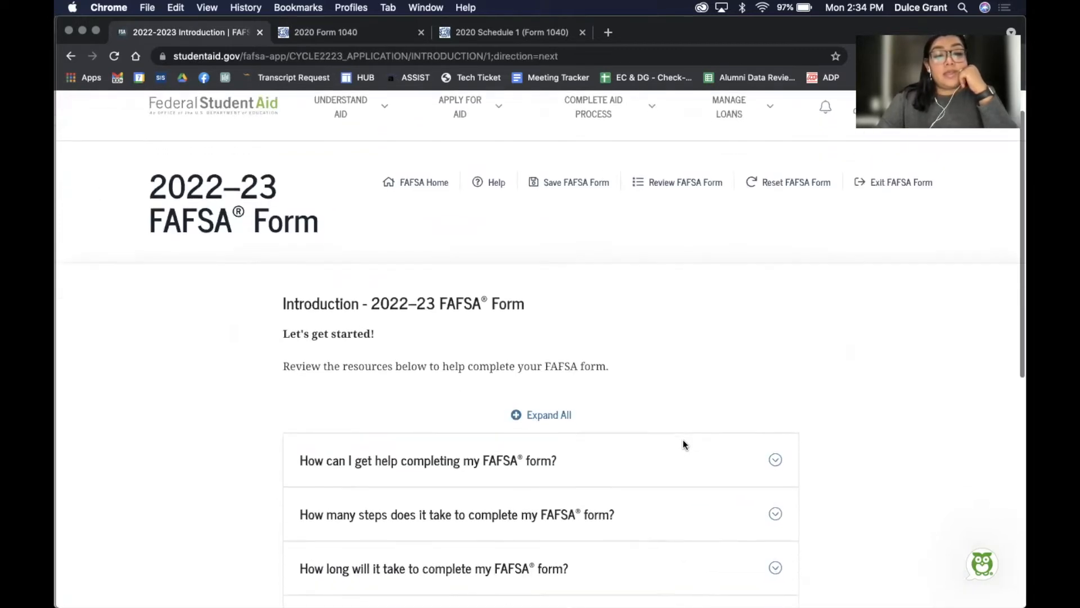
scroll(685, 446, "down", 8)
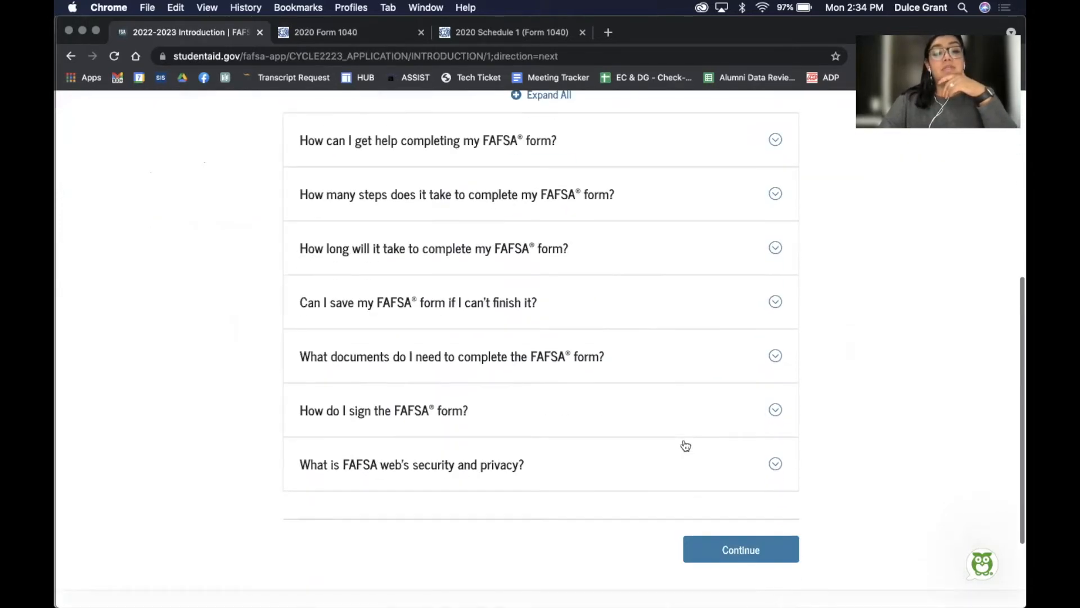
left_click(717, 438)
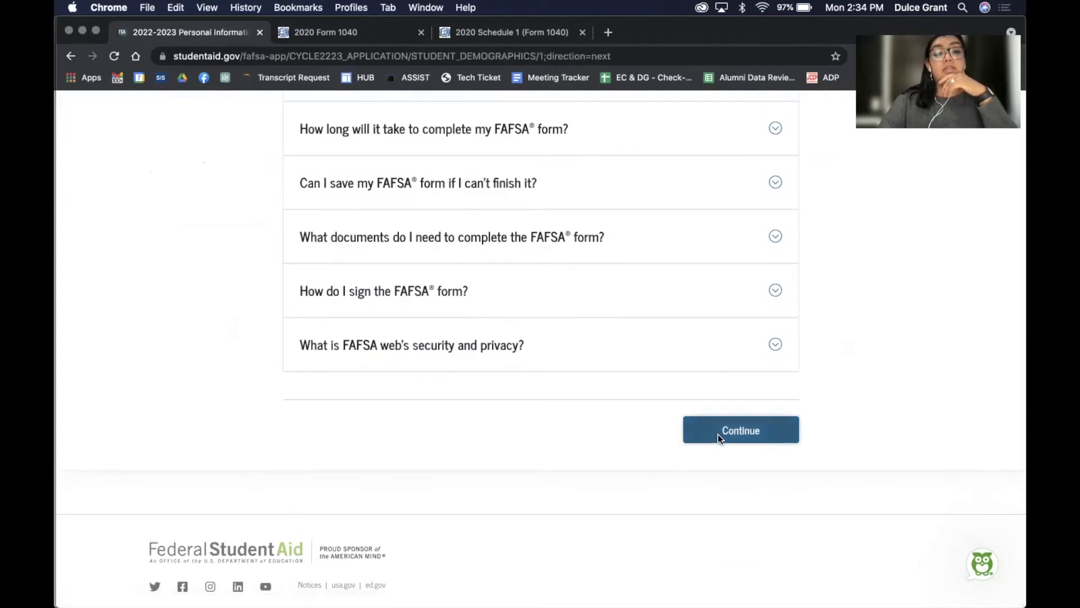
Review the prefilled Personal Information for Student fields and go on to Student Email and Phone
scroll(718, 436, "down", 8)
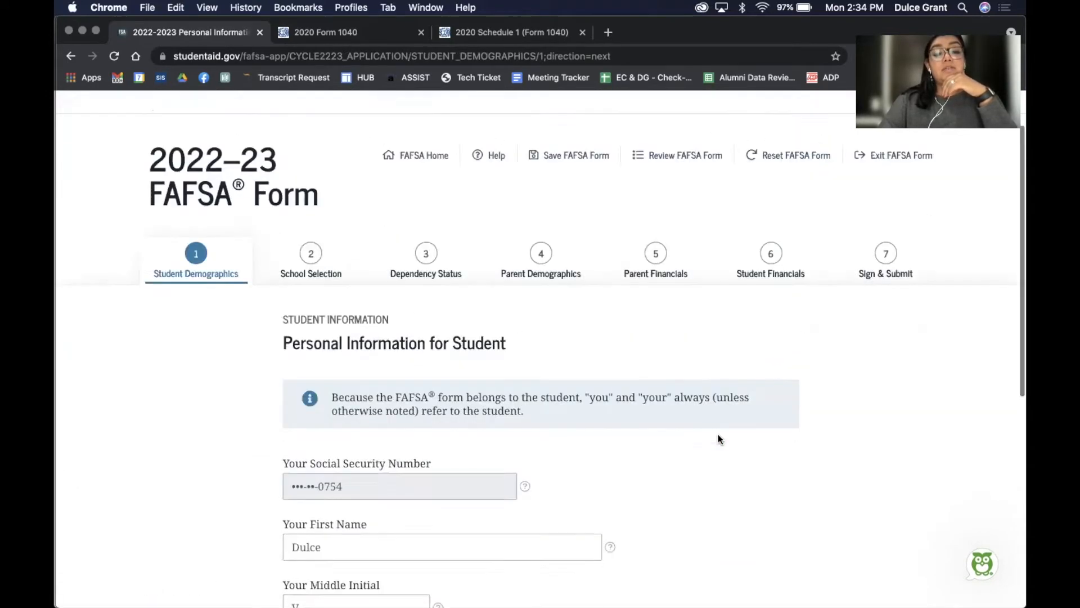
scroll(718, 435, "up", 3)
scroll(717, 438, "down", 3)
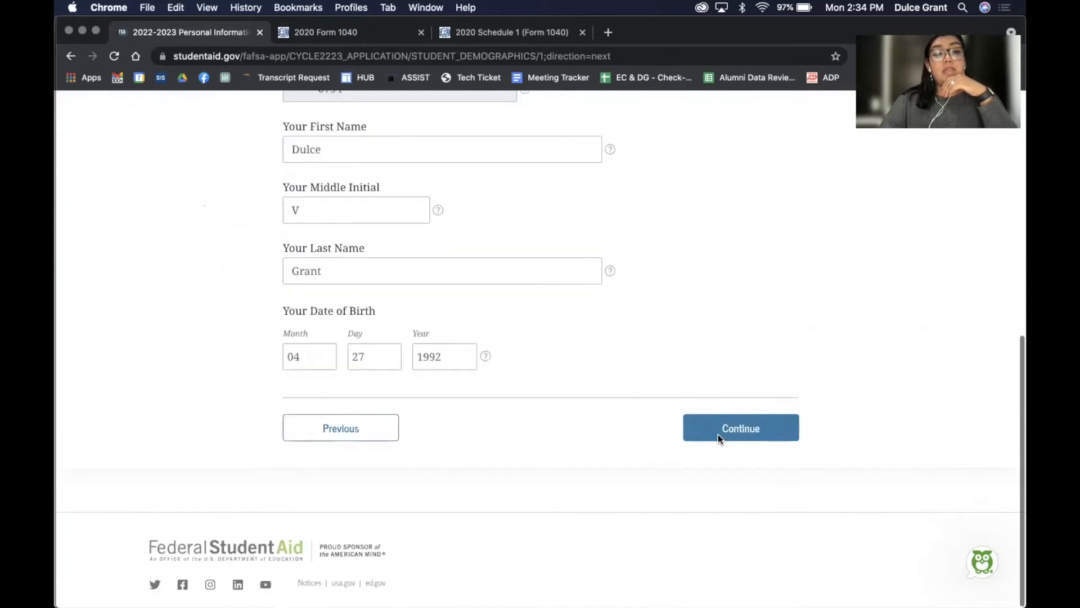
scroll(719, 436, "up", 5)
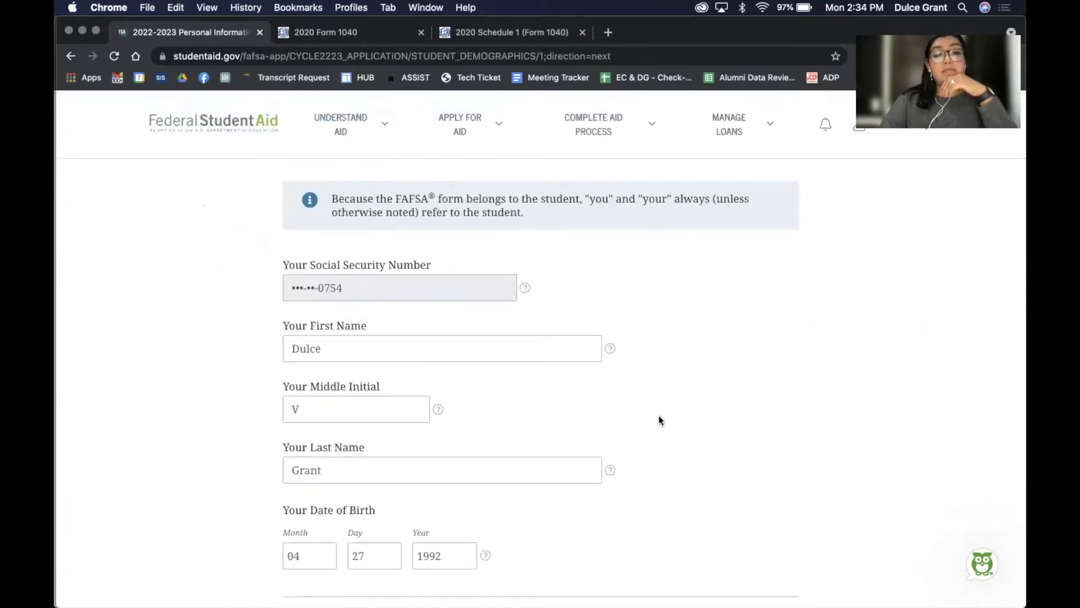
scroll(793, 337, "up", 3)
scroll(792, 340, "down", 1)
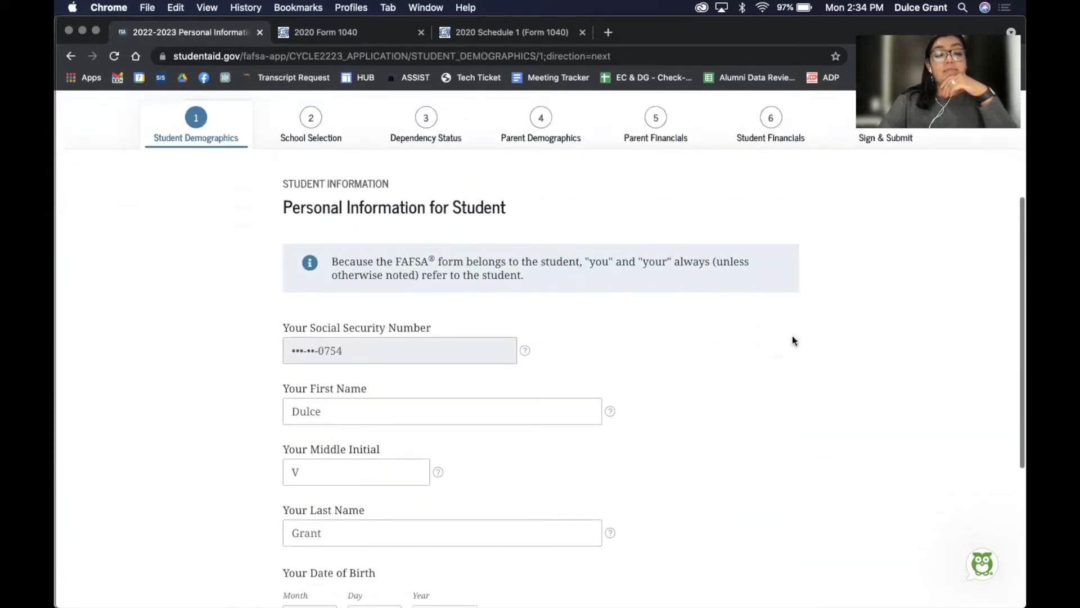
scroll(792, 339, "down", 2)
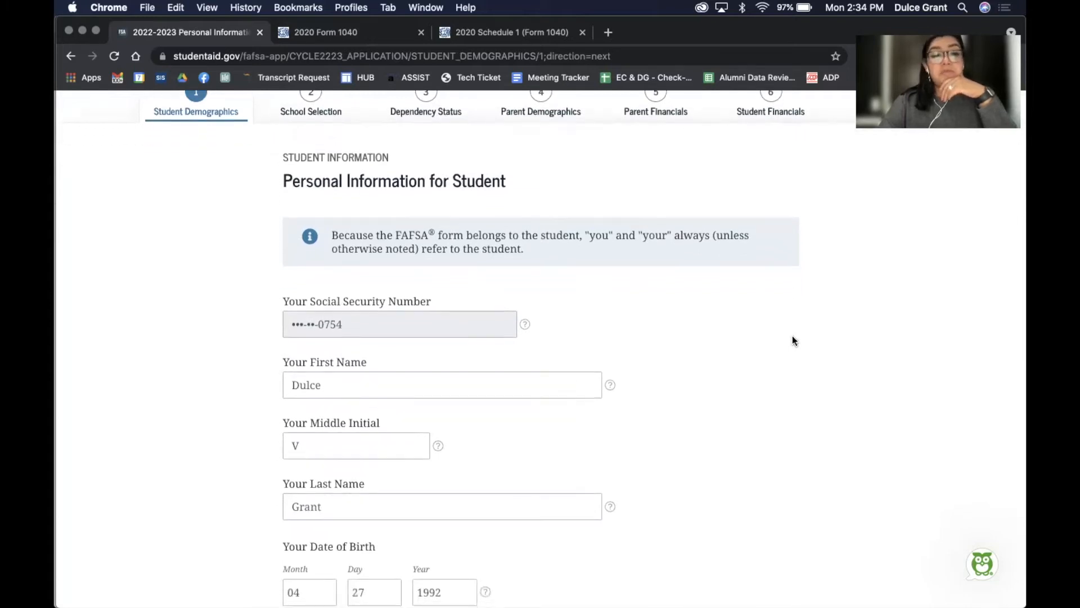
scroll(731, 374, "down", 4)
scroll(705, 388, "down", 3)
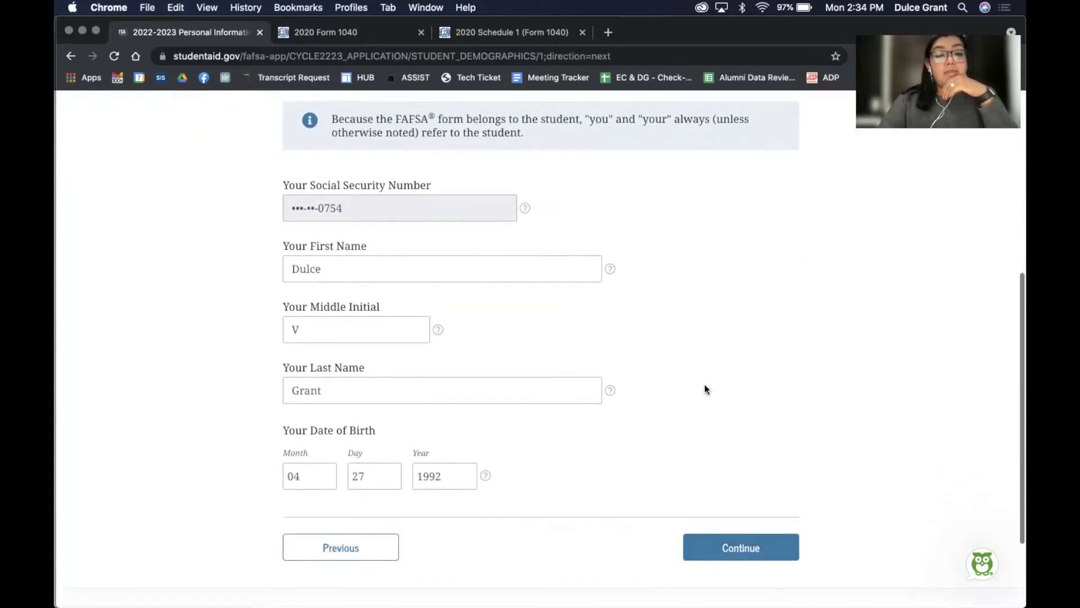
scroll(731, 425, "down", 2)
left_click(732, 450)
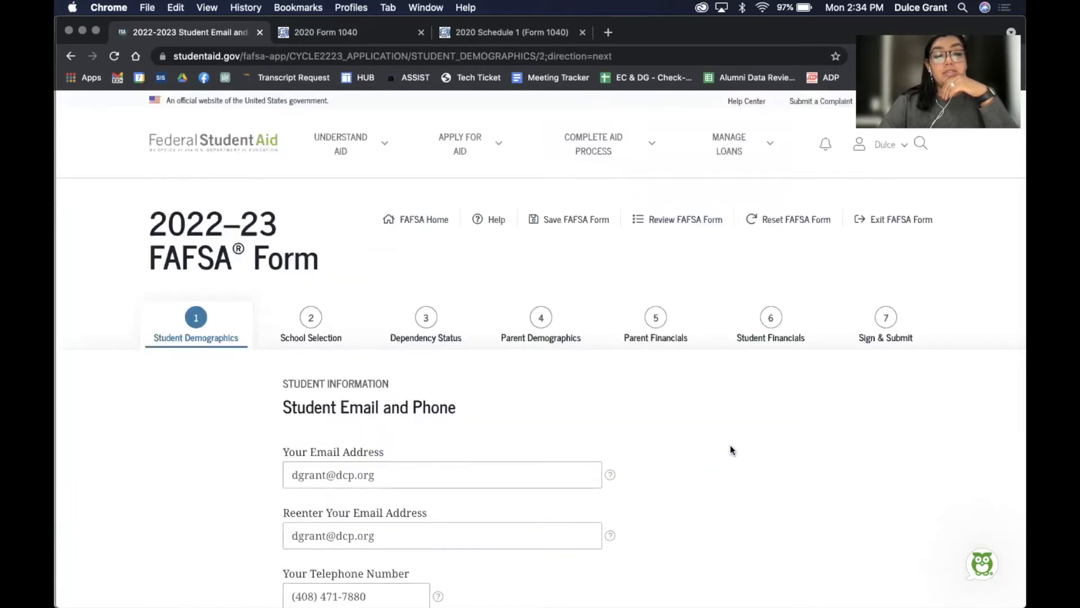
Accept the prefilled Student Email and Phone and Student Address pages without changes
scroll(732, 450, "down", 10)
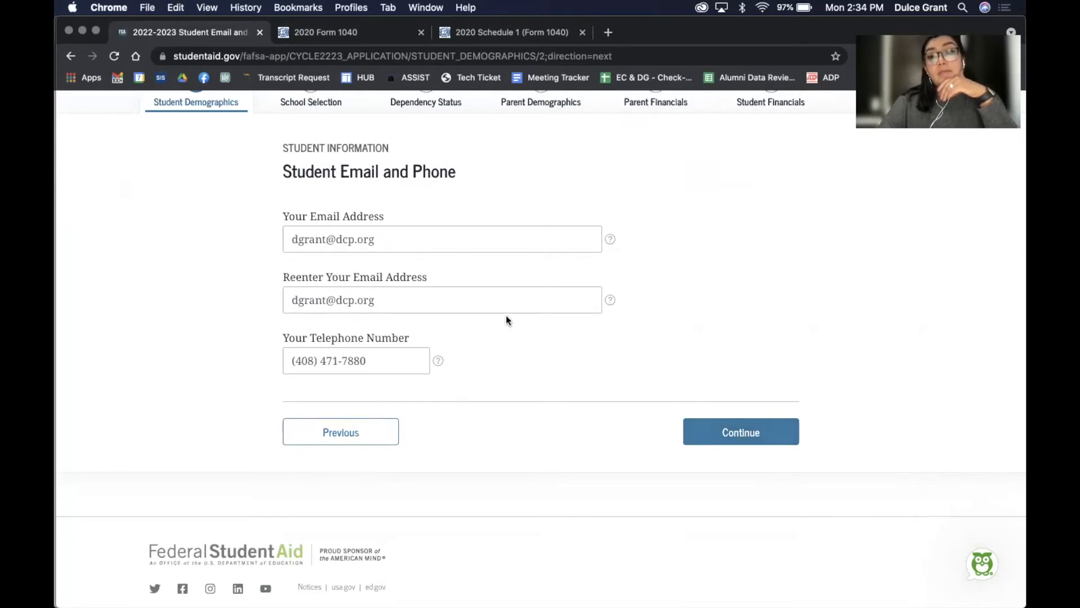
left_click(744, 434)
scroll(744, 434, "down", 2)
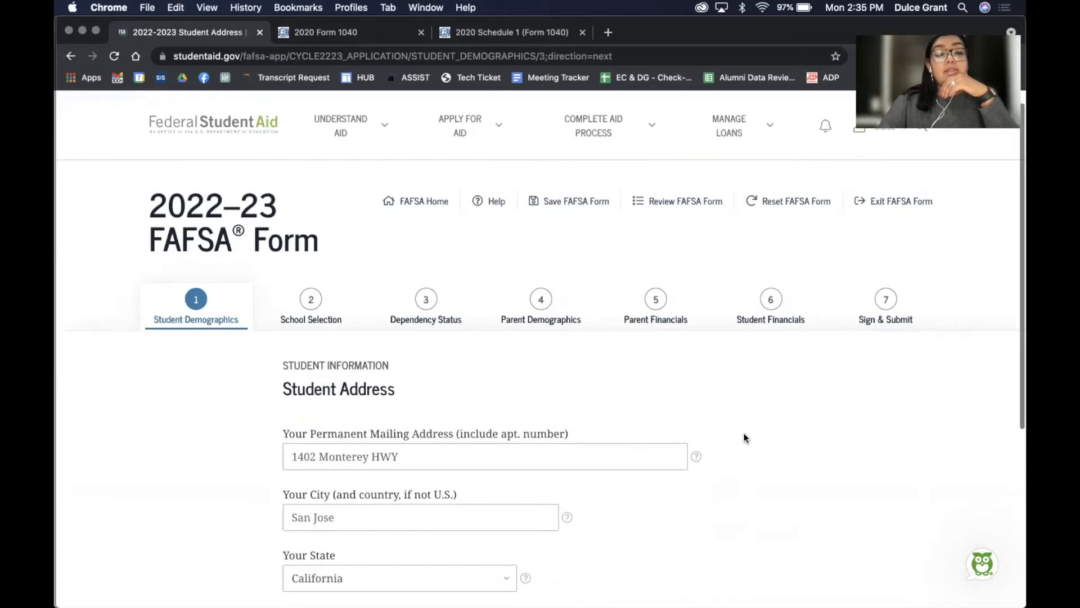
scroll(744, 438, "down", 4)
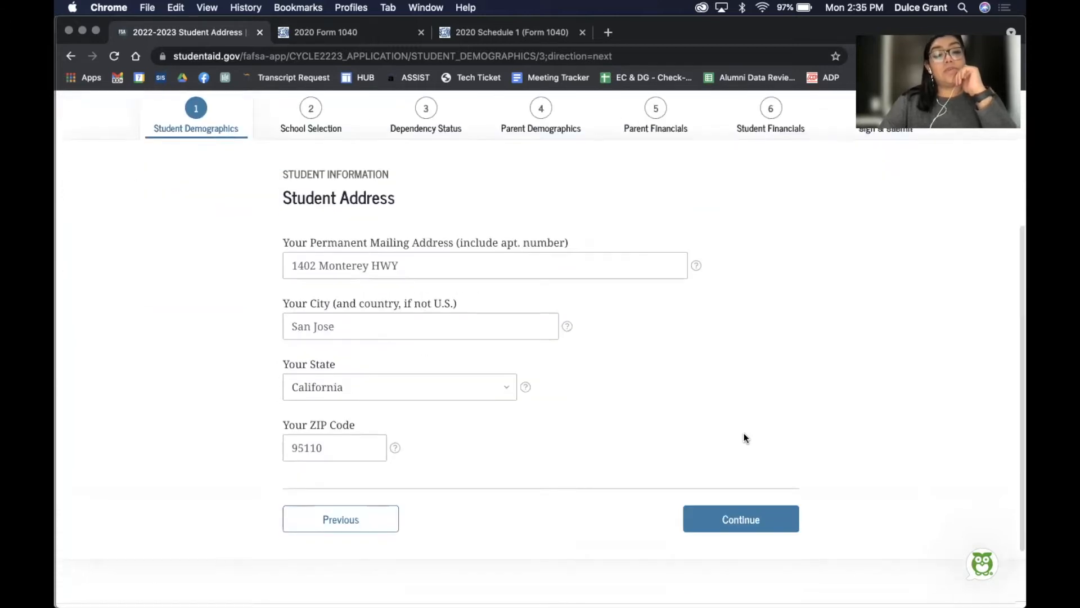
scroll(572, 298, "down", 1)
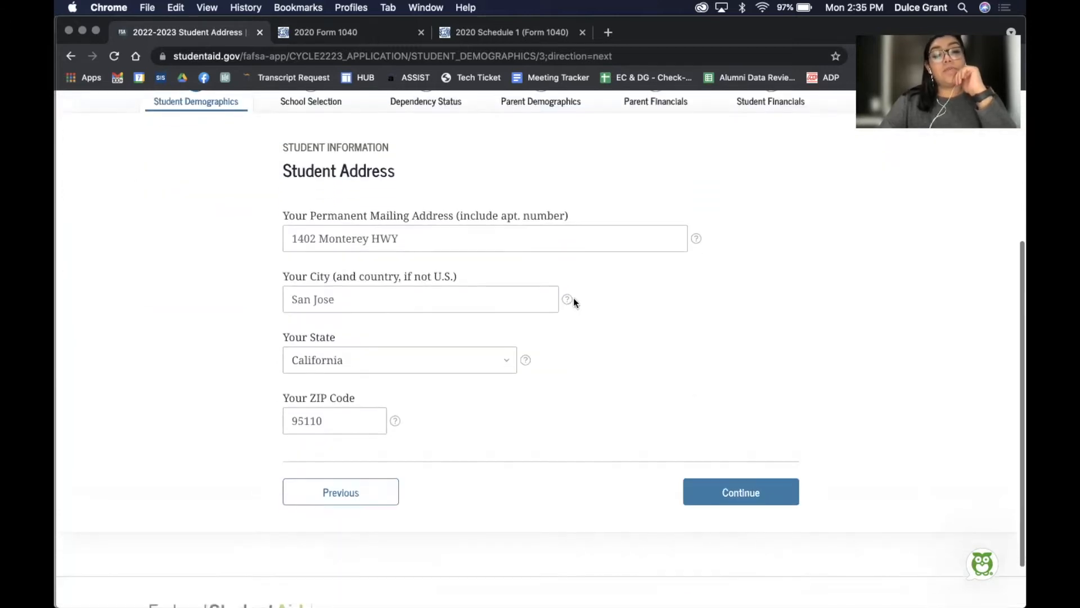
left_click(723, 490)
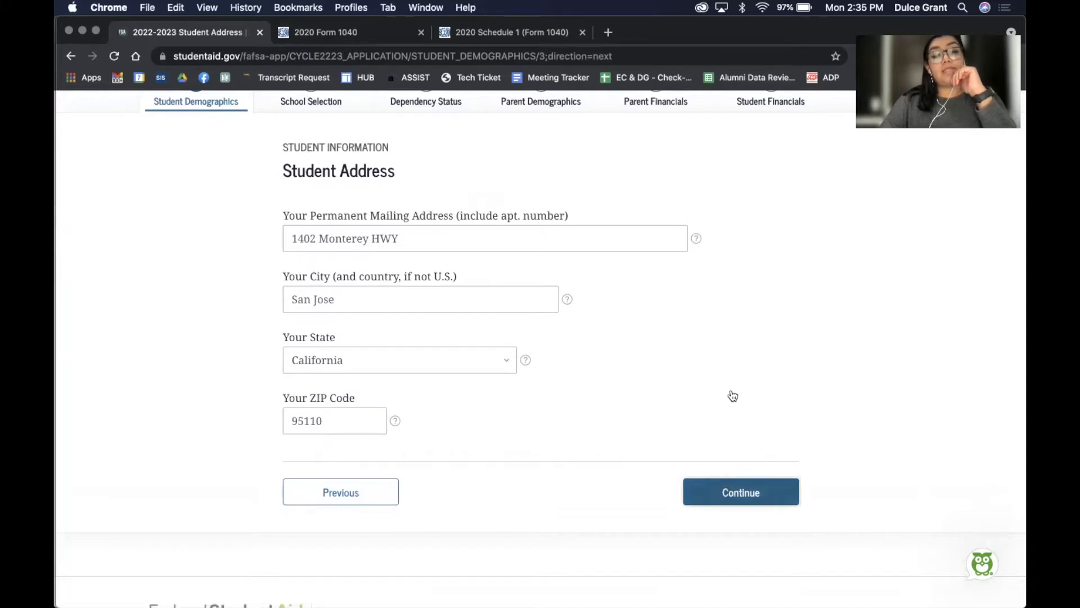
scroll(743, 357, "down", 5)
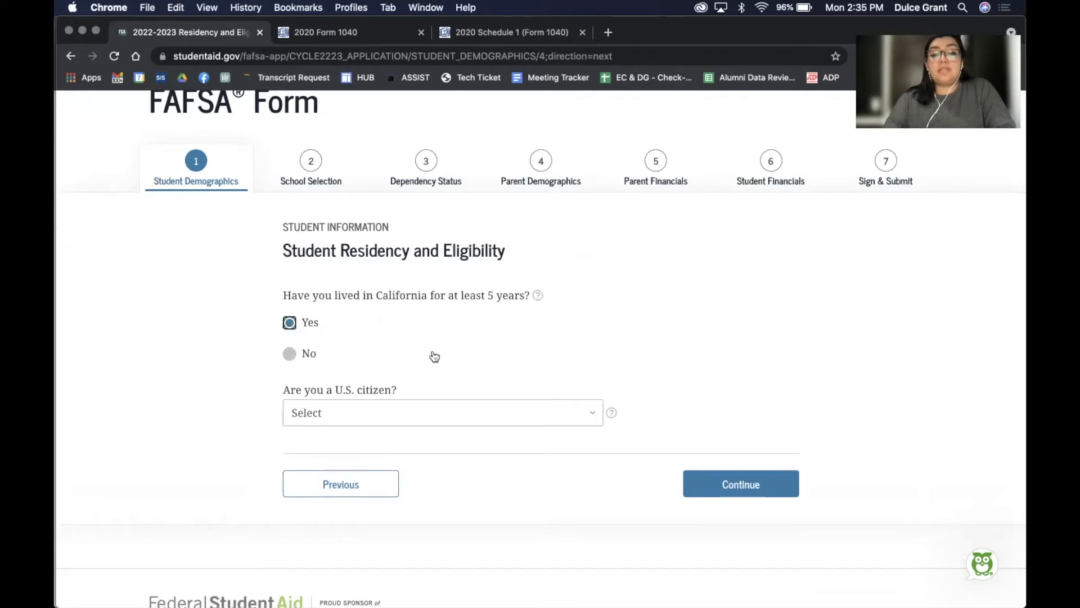
Answer 'Yes, I am a U.S. citizen (or U.S. national)' and continue to Student Education
left_click(585, 411)
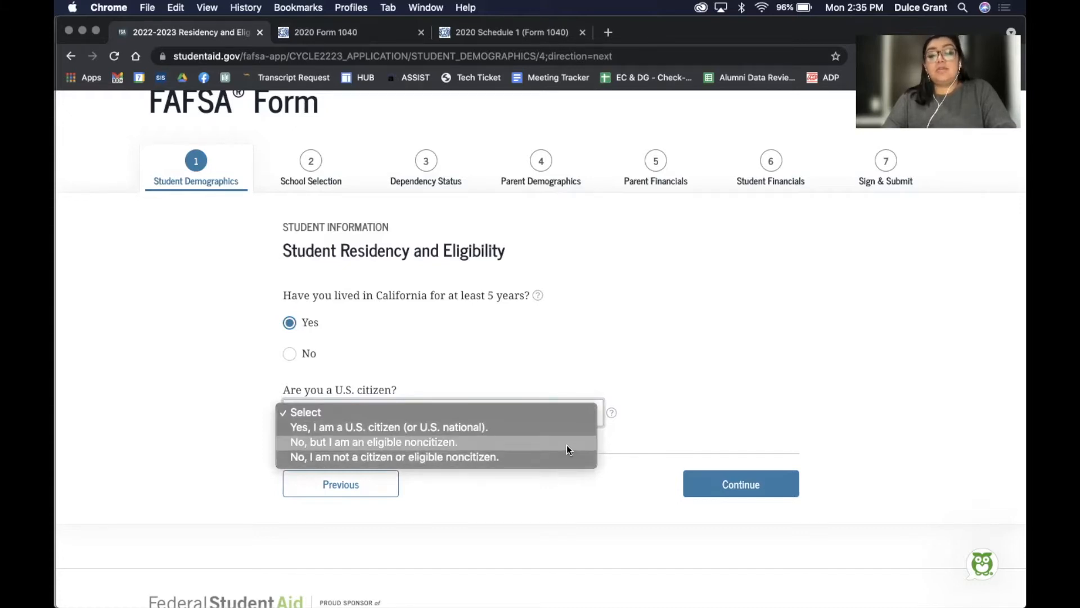
left_click(569, 429)
left_click(767, 491)
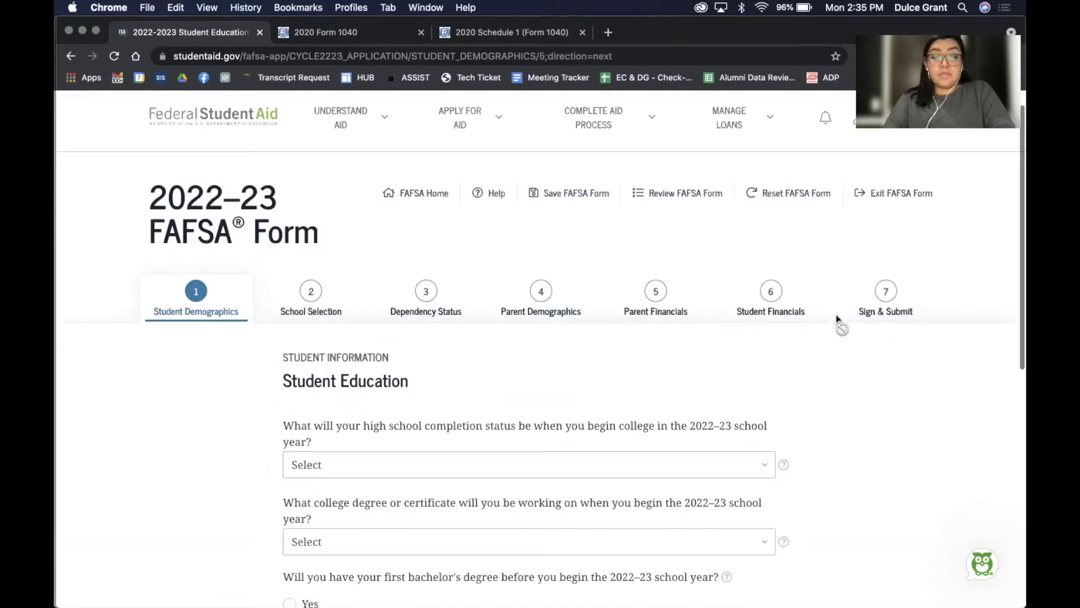
Set high school completion to High school diploma and the degree sought to 1st bachelor's degree
scroll(837, 317, "down", 3)
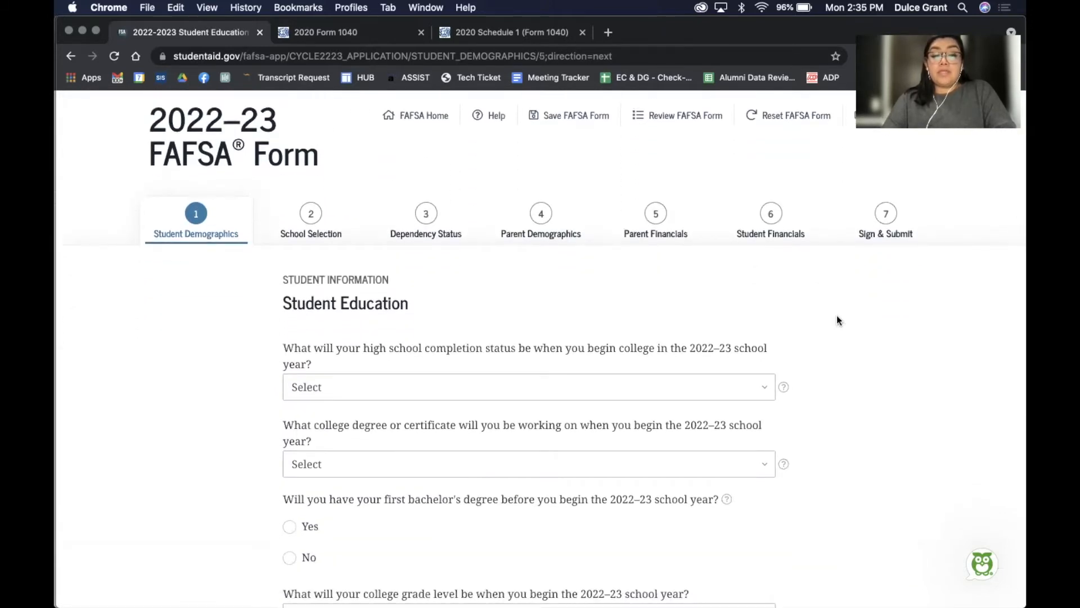
scroll(836, 316, "down", 2)
left_click(717, 341)
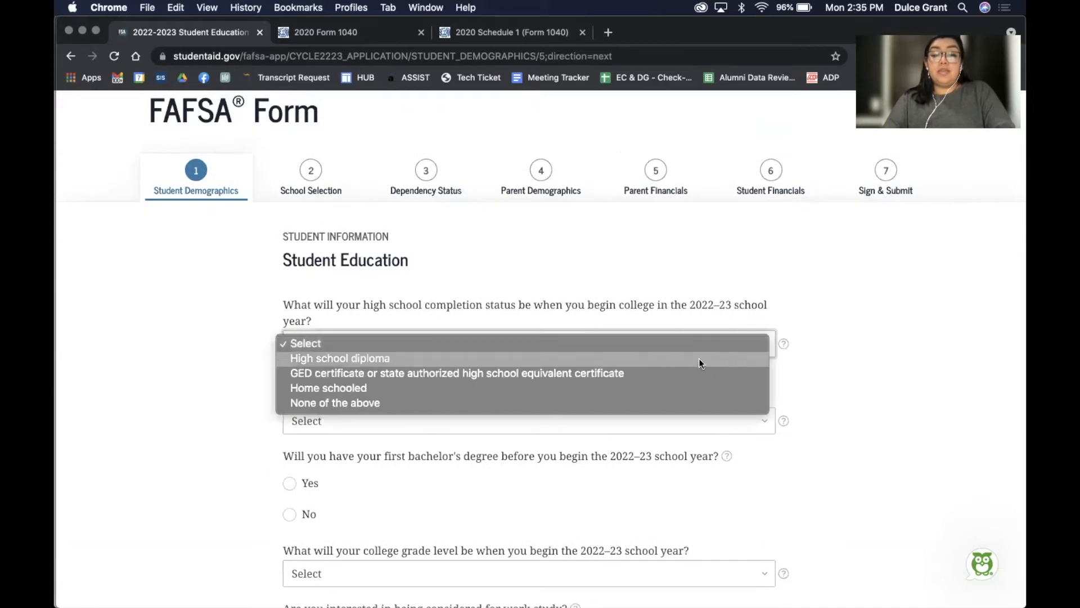
left_click(697, 359)
scroll(813, 409, "down", 4)
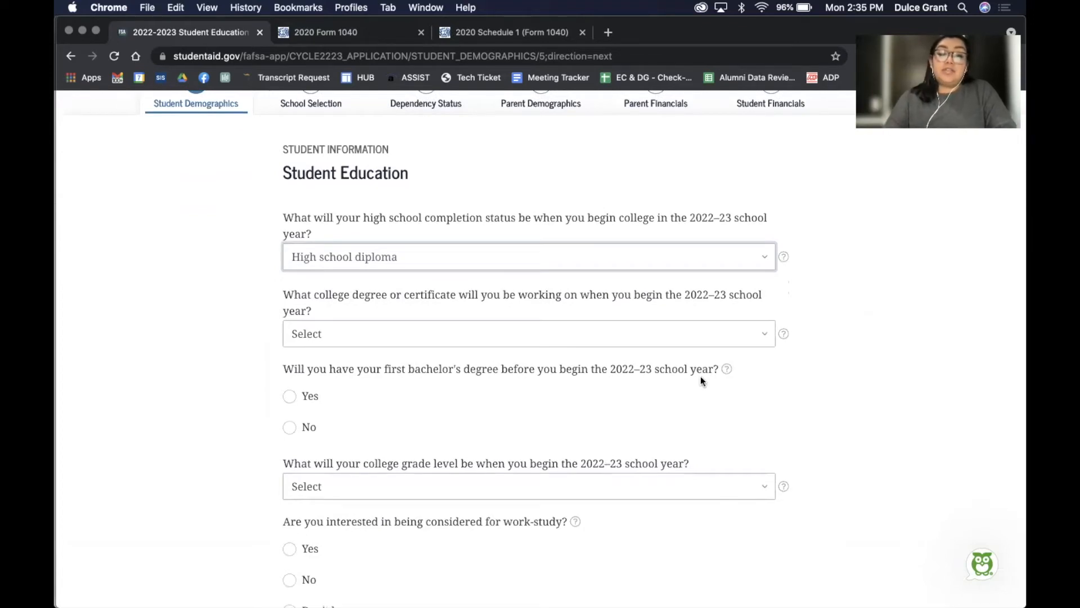
left_click(677, 331)
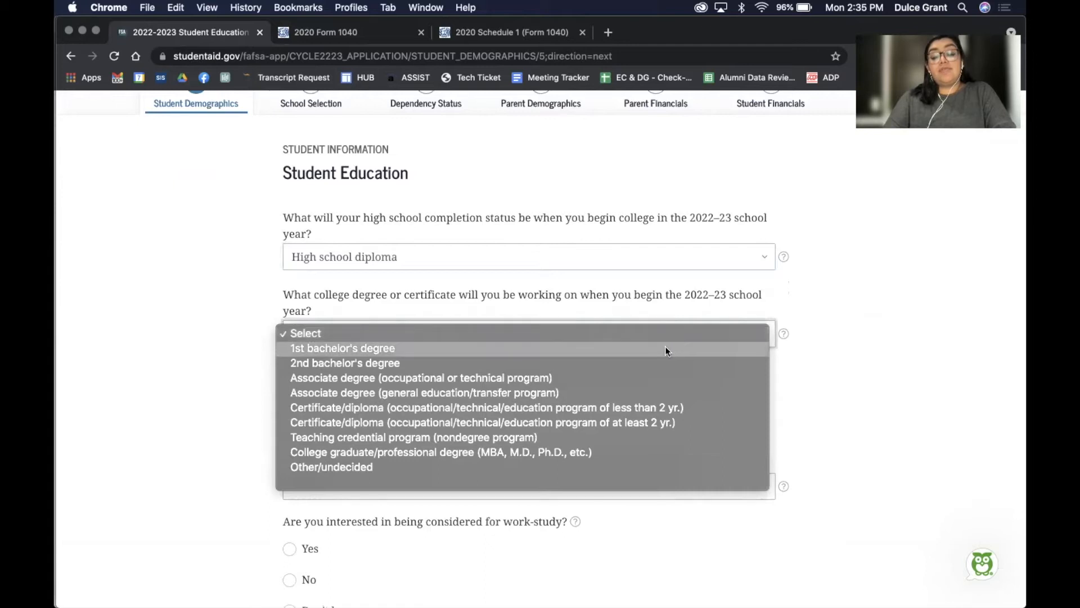
left_click(663, 348)
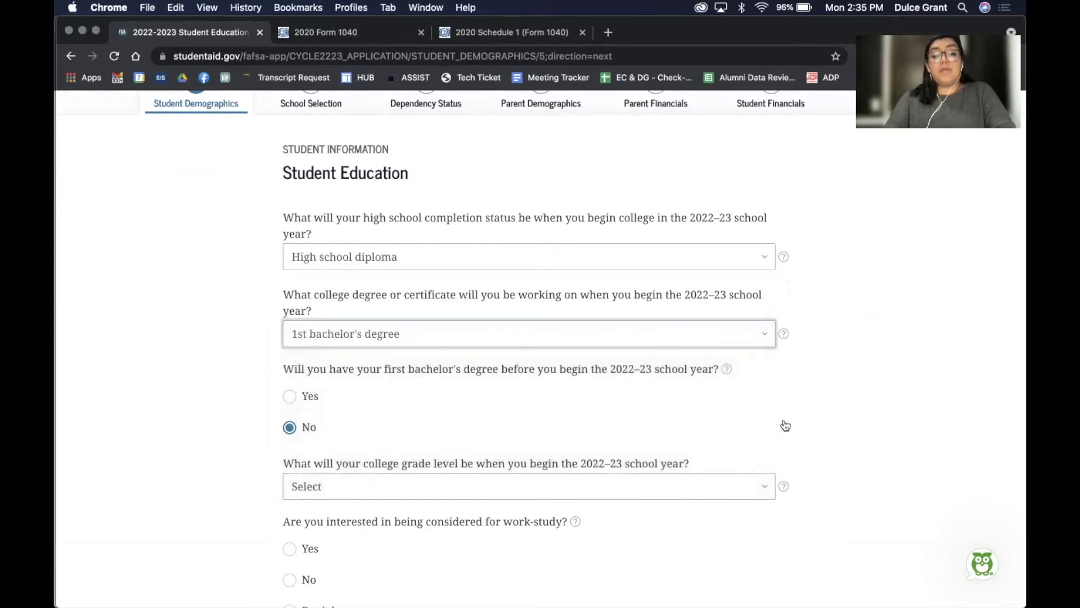
Set grade level to 2nd yr./sophomore, answer Yes to work-study, and continue
scroll(785, 425, "down", 3)
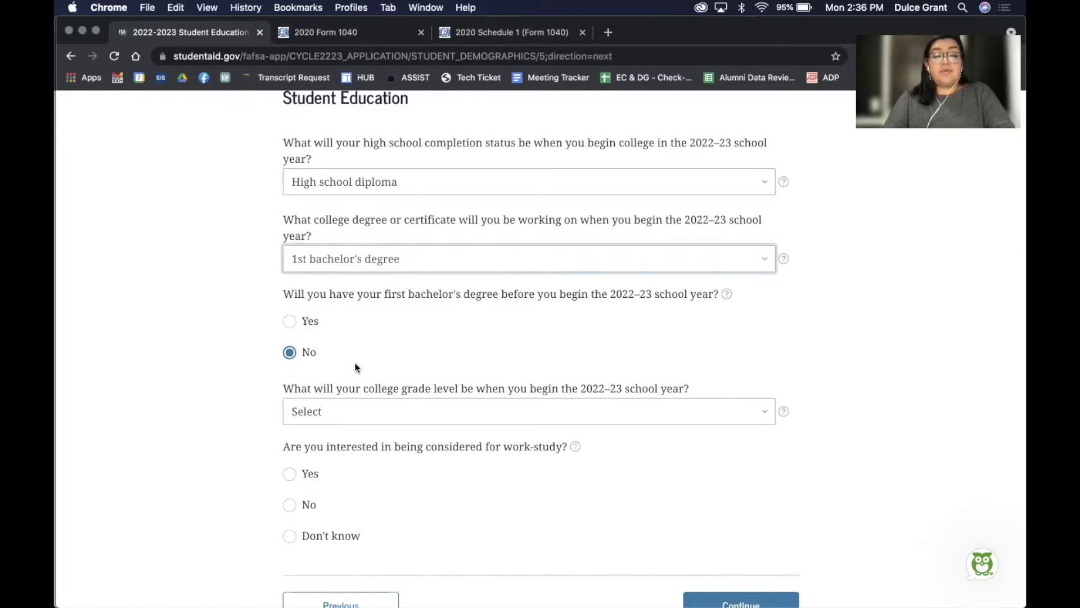
scroll(473, 352, "down", 3)
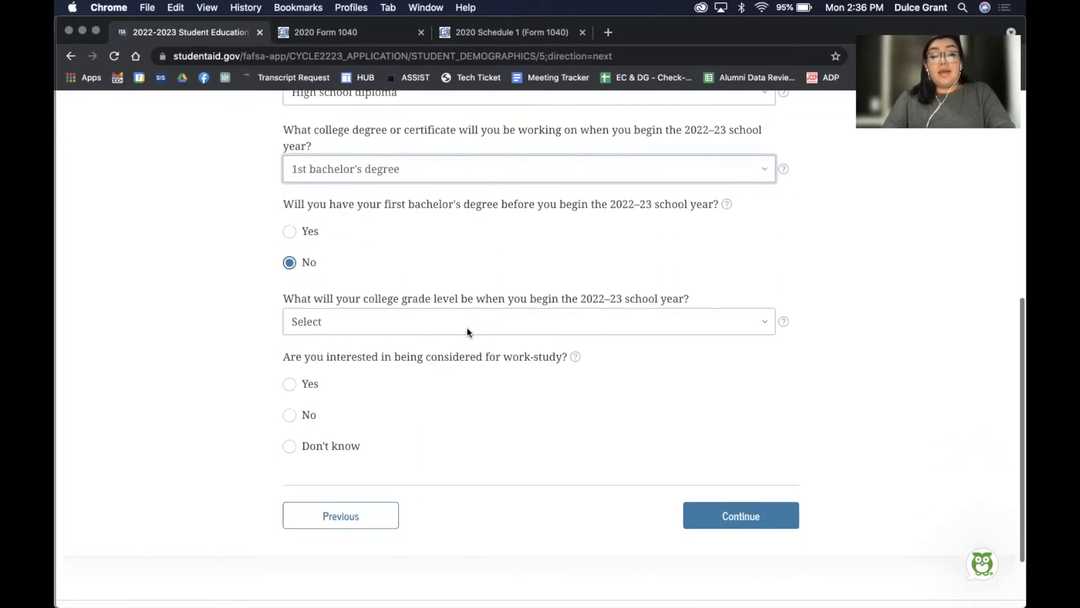
left_click(464, 322)
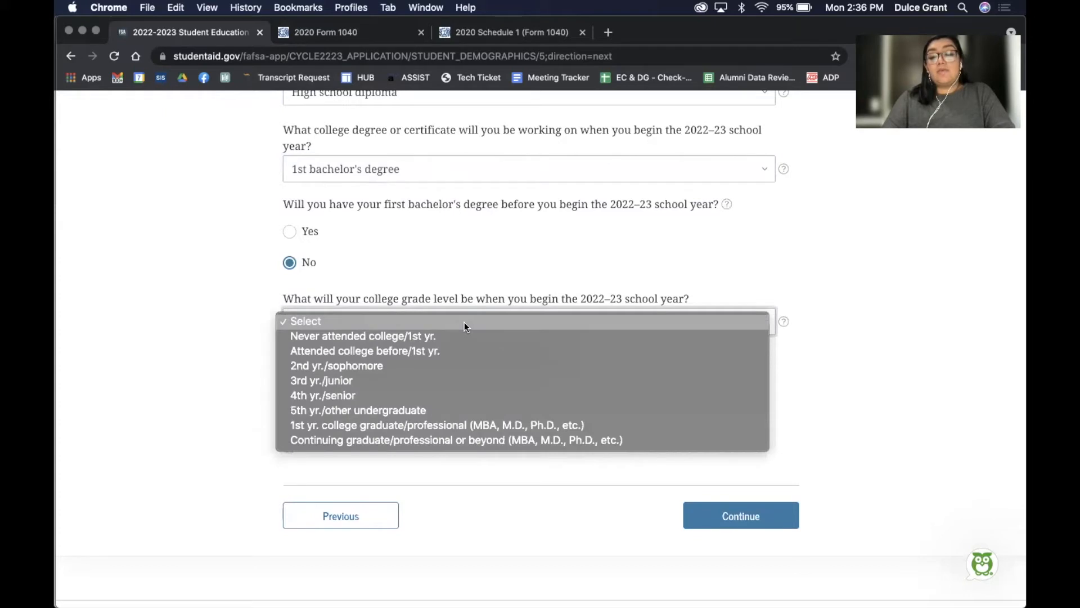
left_click(447, 365)
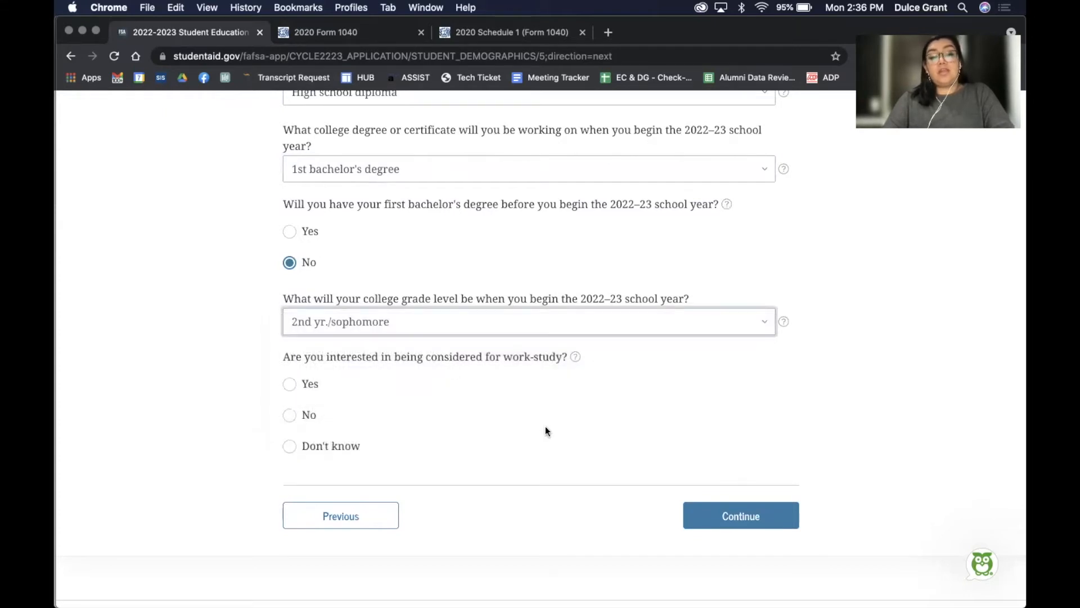
left_click(349, 399)
left_click(309, 386)
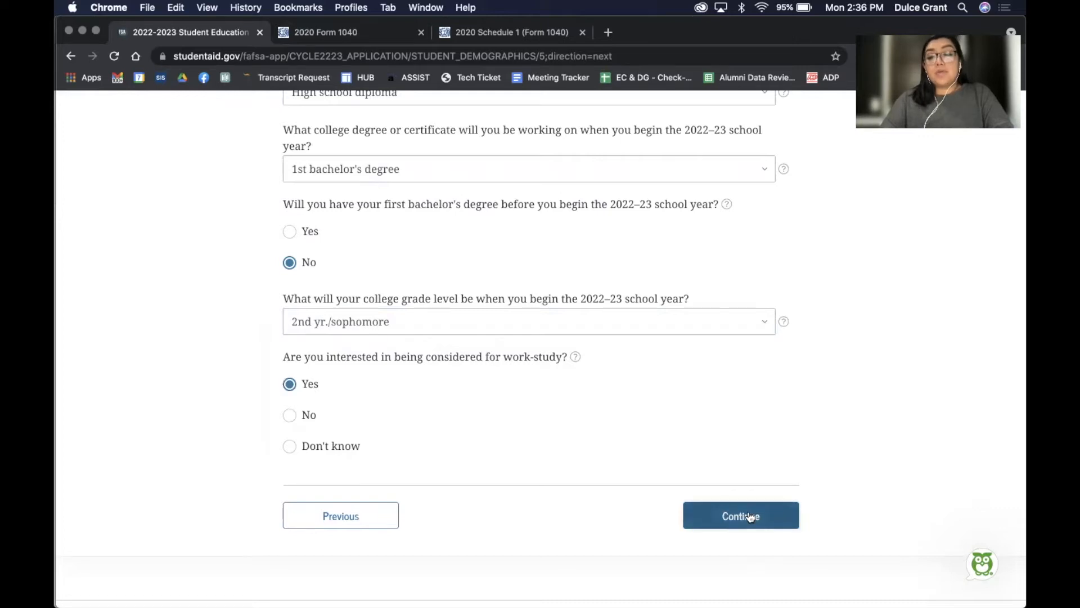
left_click(749, 517)
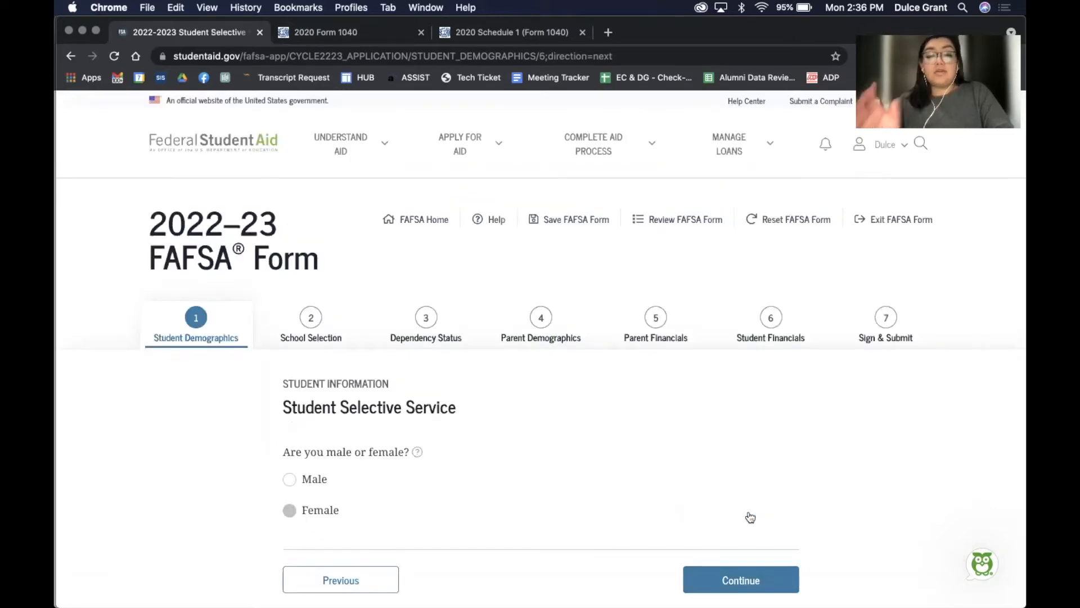
Answer female on Selective Service, then submit the driver's license page with number and state blank
scroll(749, 511, "down", 3)
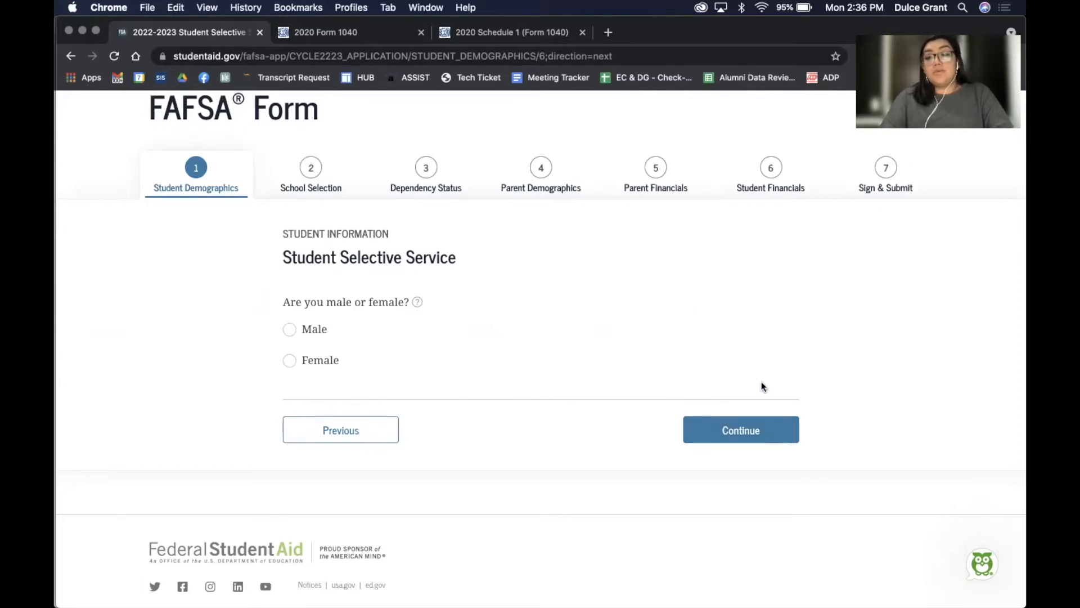
left_click(304, 359)
left_click(754, 437)
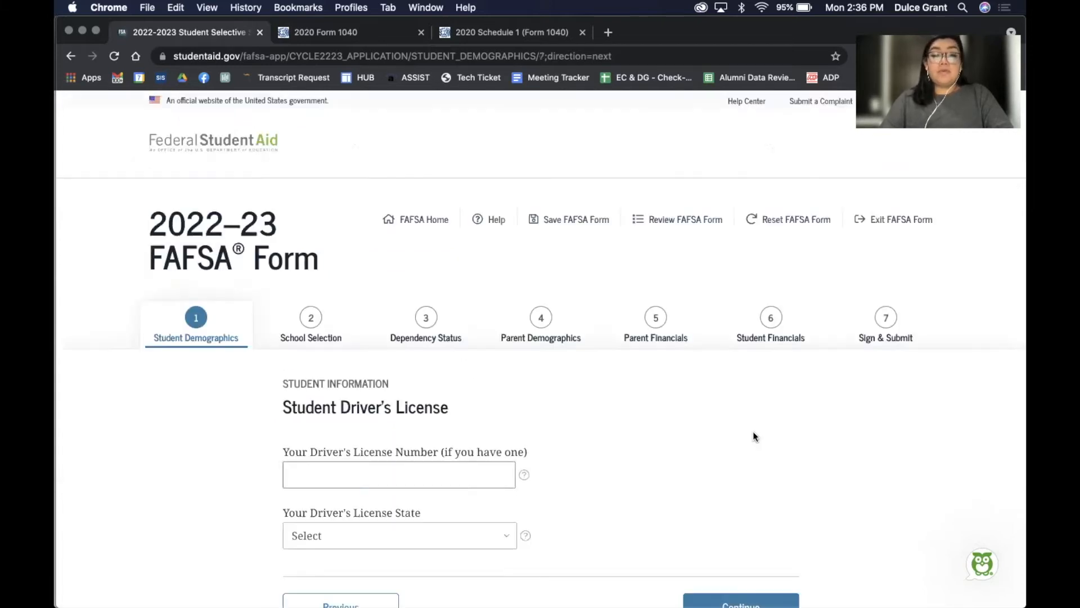
scroll(753, 437, "down", 3)
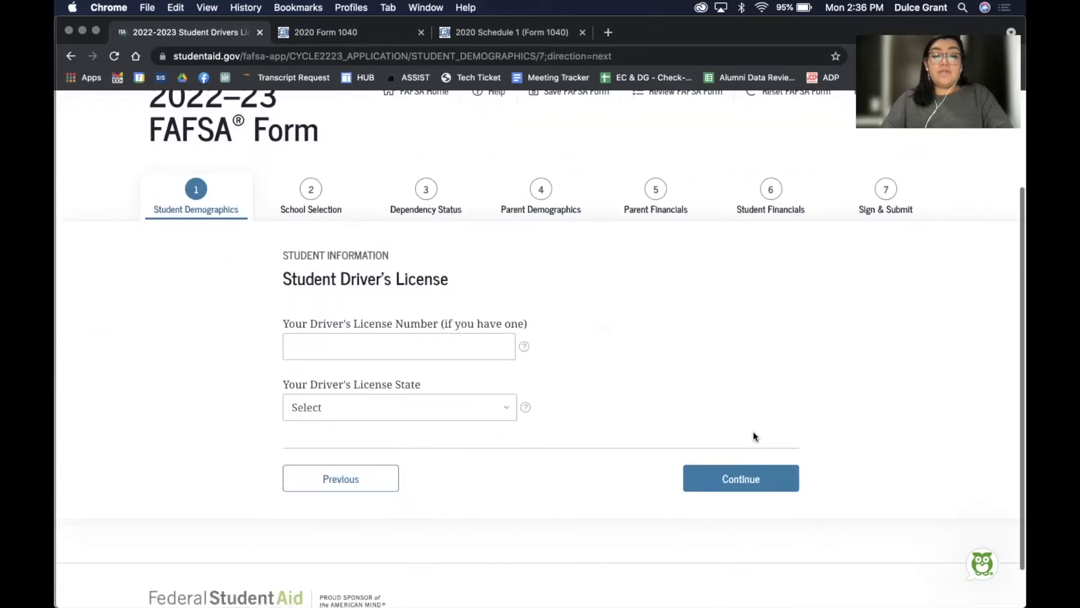
left_click(713, 488)
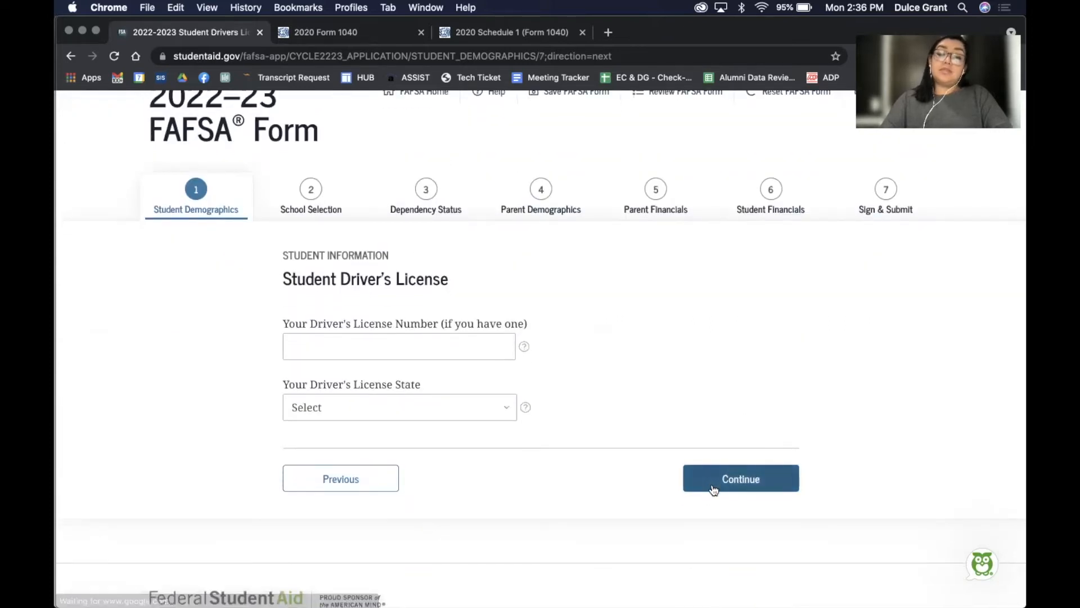
Answer No to foster youth and set both parents' highest school to Middle school/junior high
scroll(712, 488, "down", 3)
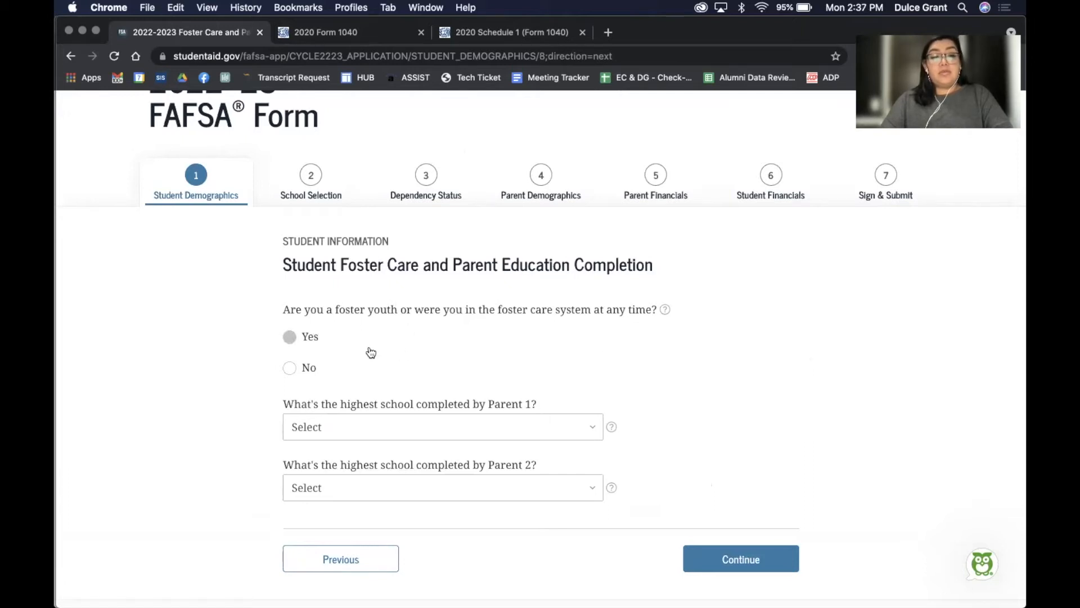
left_click(293, 369)
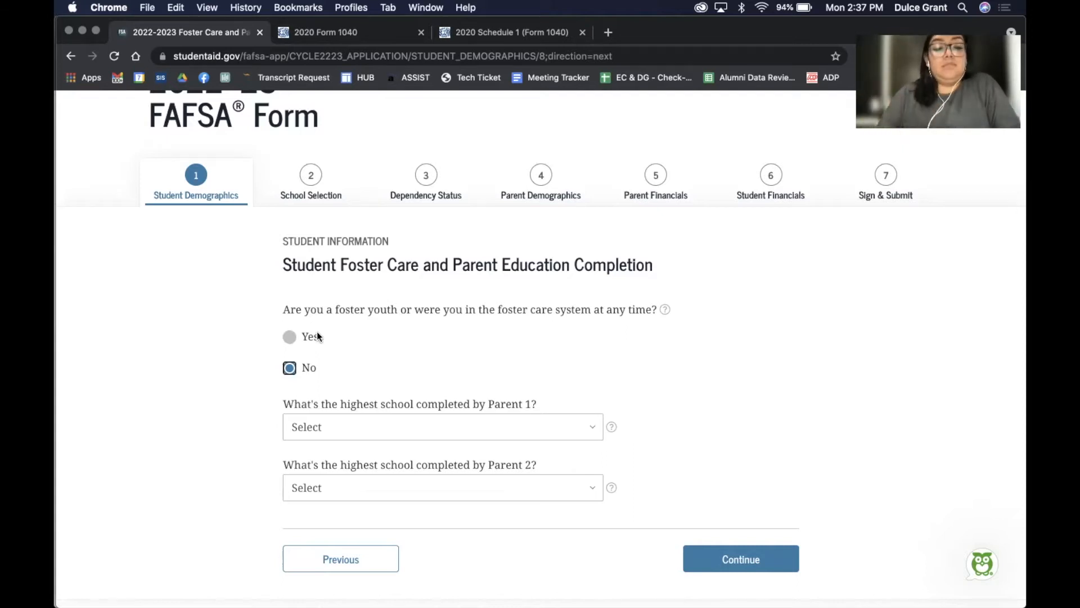
left_click(357, 423)
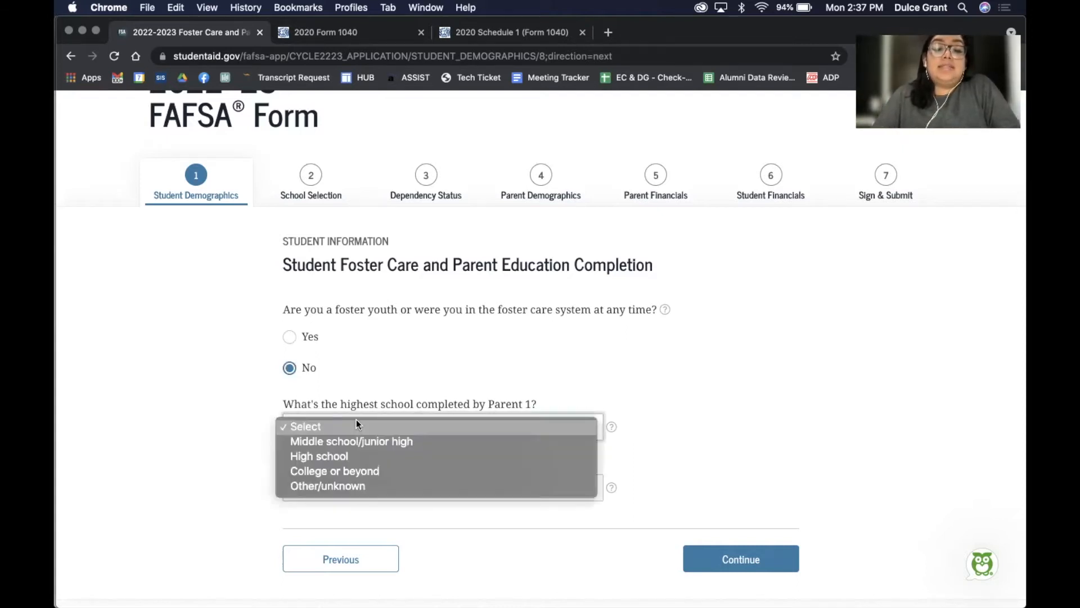
left_click(349, 442)
left_click(340, 487)
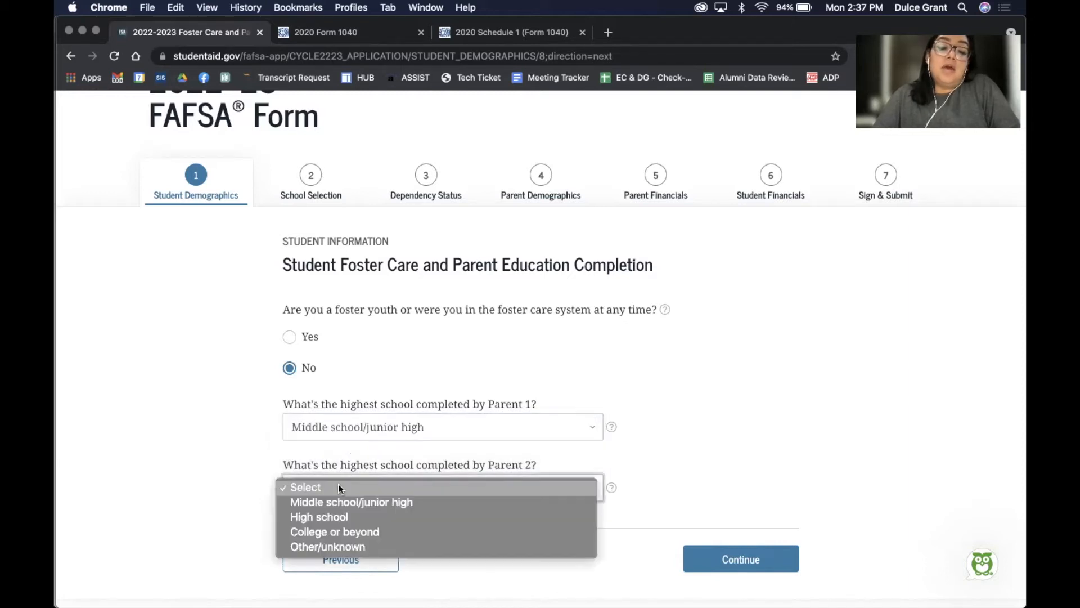
left_click(337, 502)
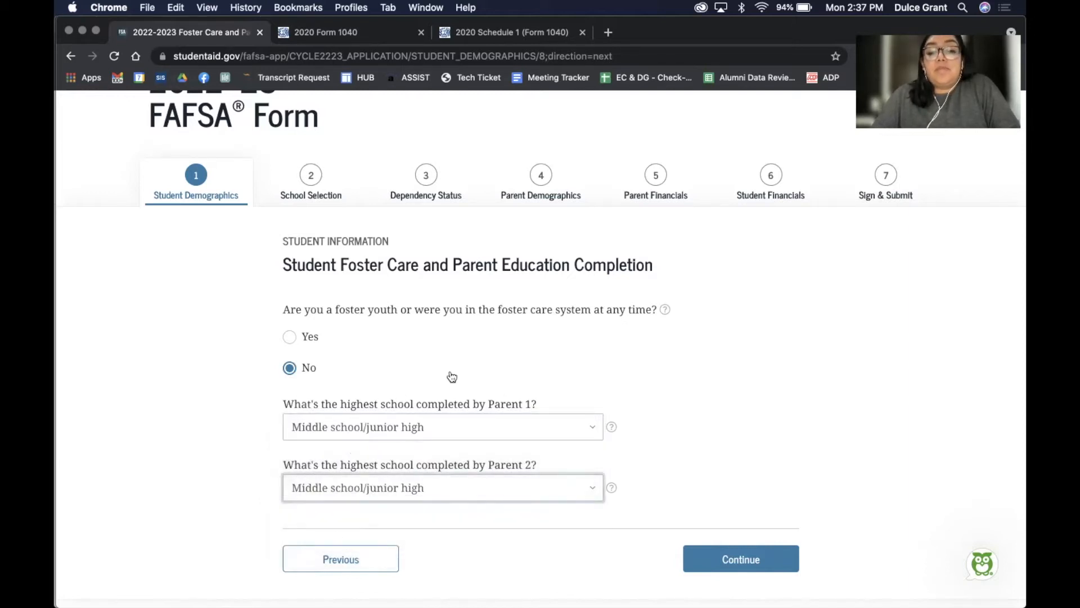
scroll(867, 369, "down", 3)
left_click(791, 432)
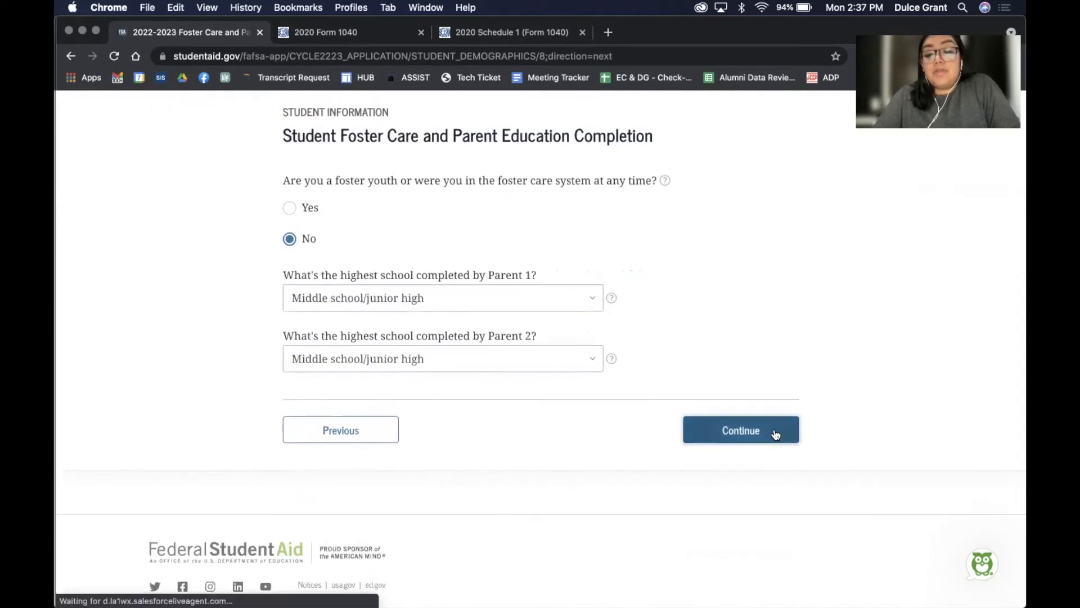
Answer Yes to prior federal student aid and No to drug convictions, then submit the worksheet
scroll(774, 433, "down", 2)
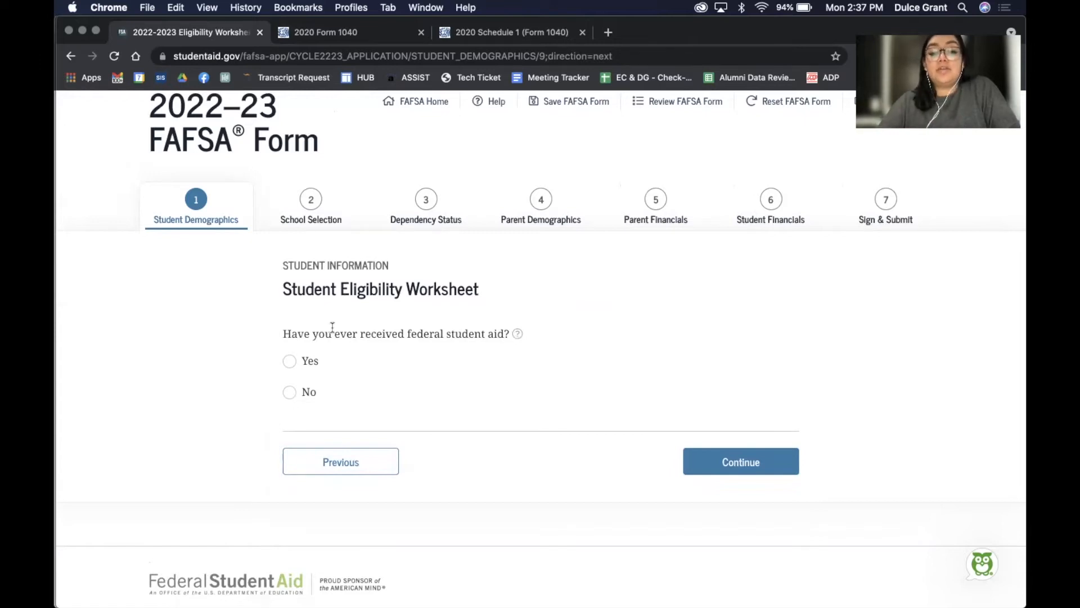
left_click(315, 369)
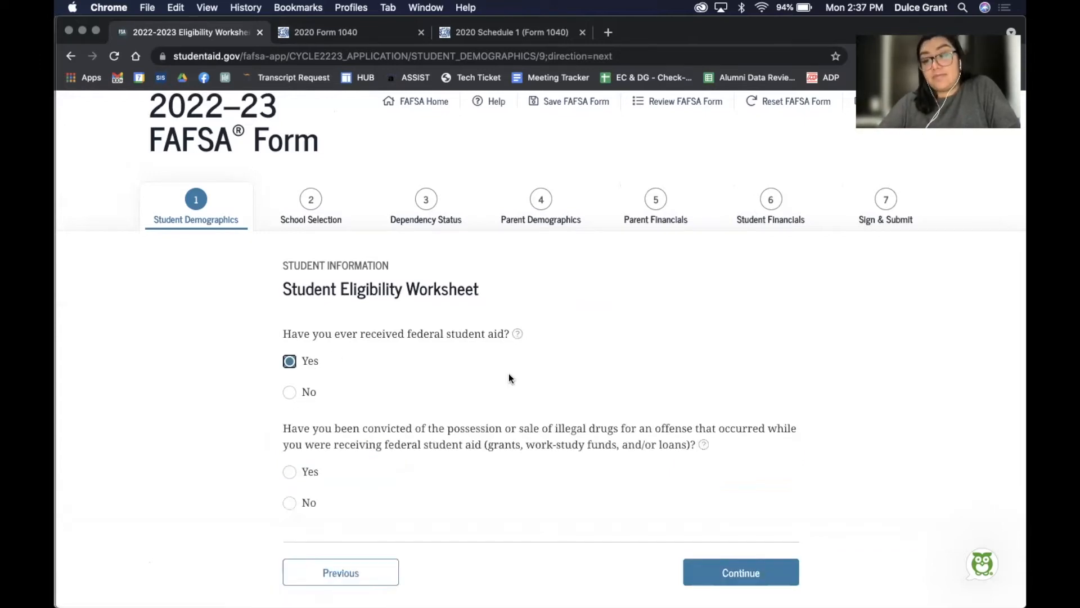
scroll(510, 378, "down", 3)
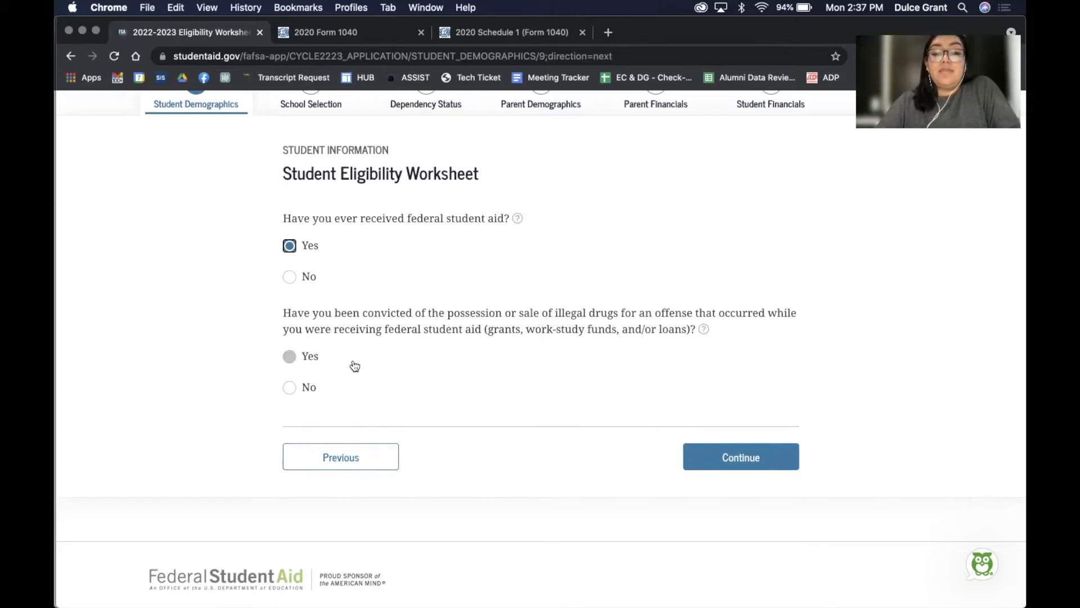
left_click(288, 386)
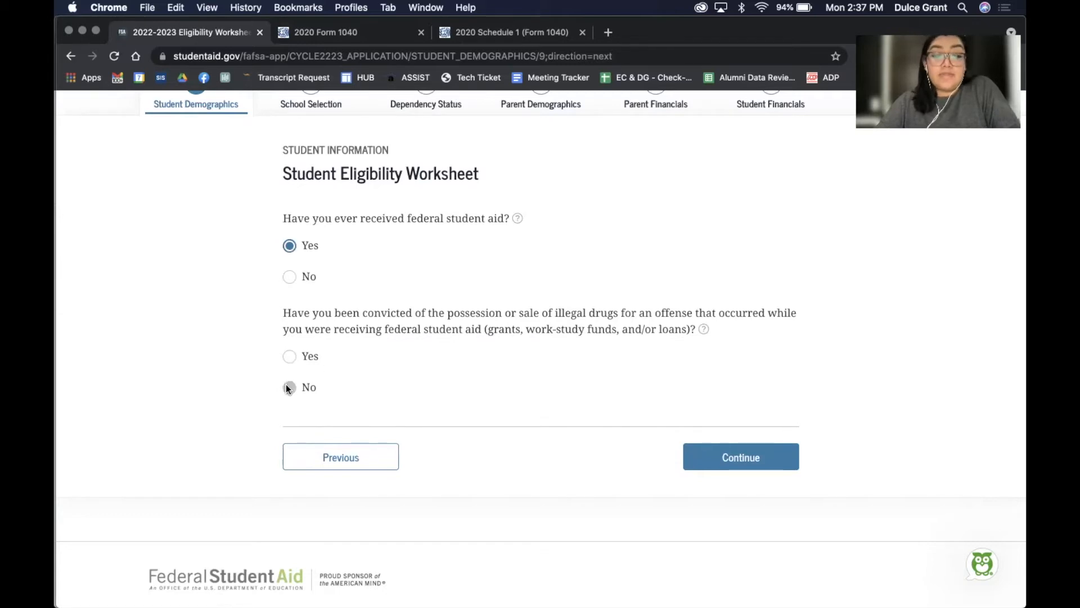
scroll(484, 435, "down", 1)
scroll(483, 434, "down", 2)
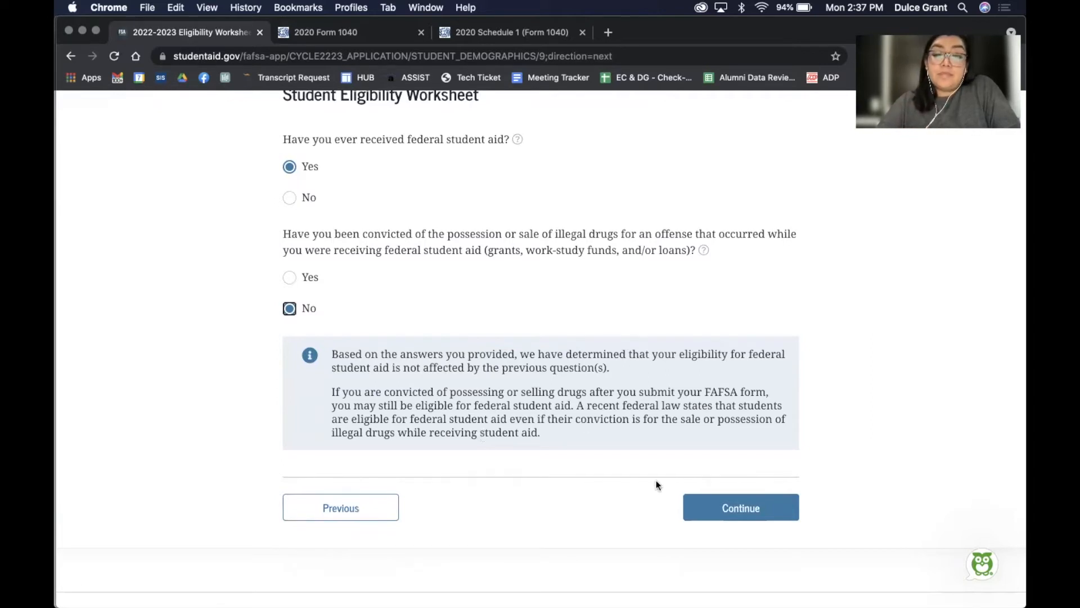
left_click(741, 509)
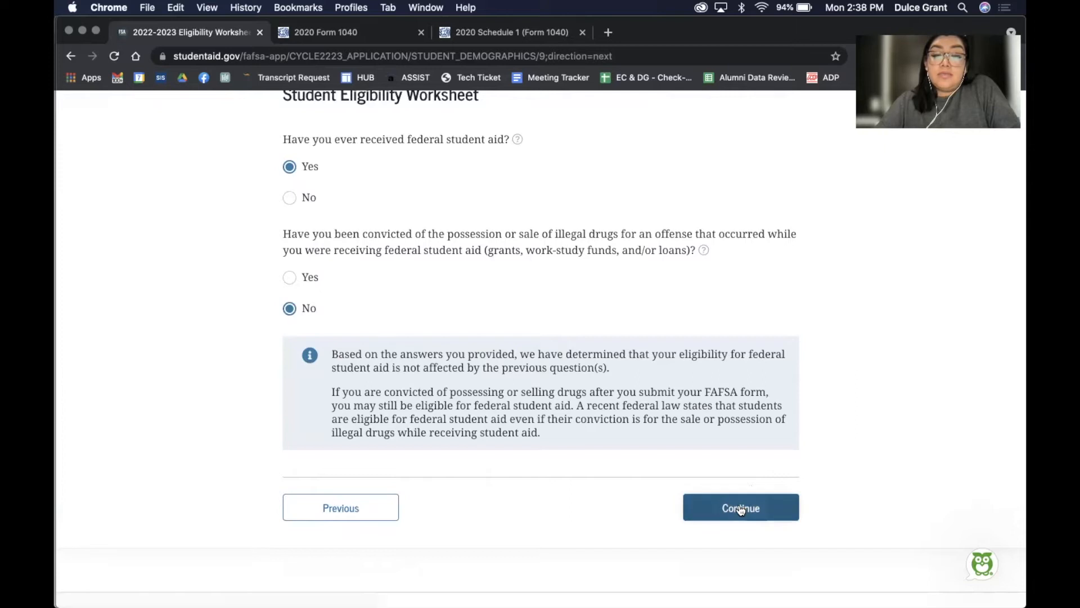
Search for high schools named 'downtown college prep' in San Jose, California
scroll(827, 472, "down", 3)
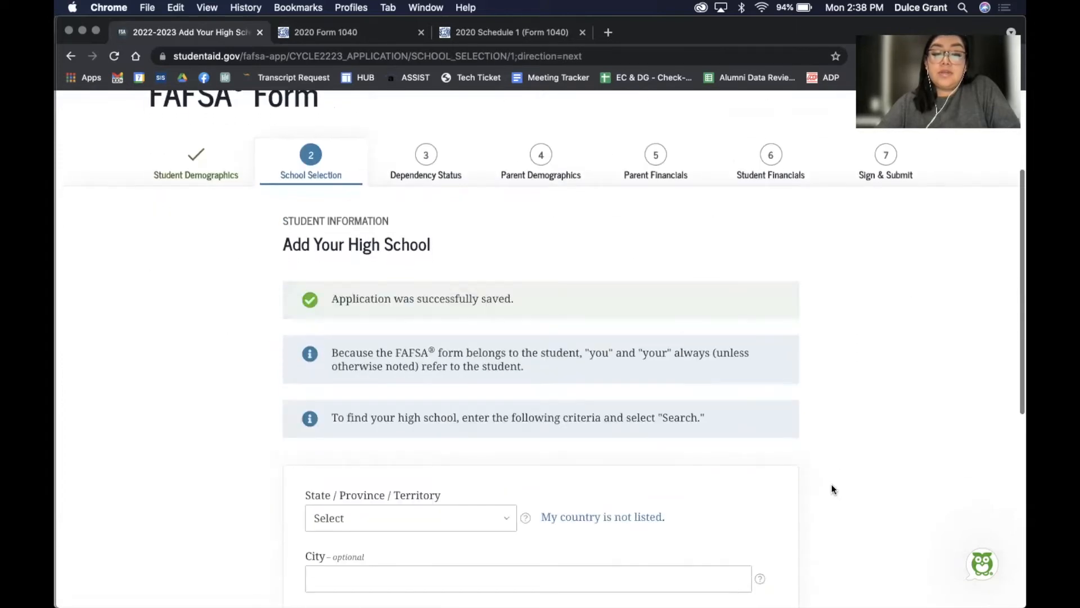
scroll(833, 489, "down", 3)
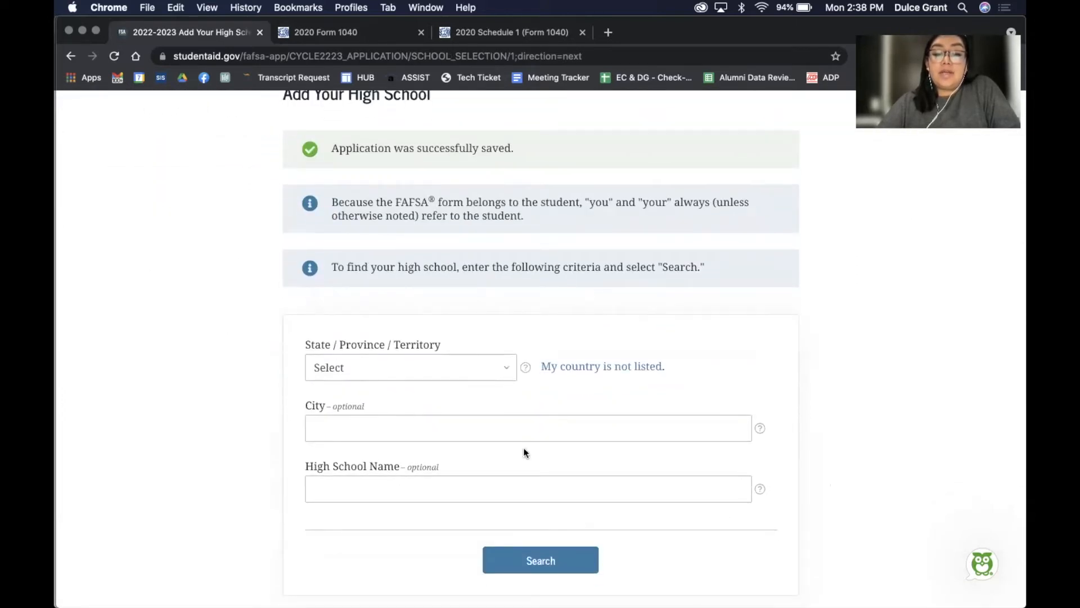
left_click(417, 366)
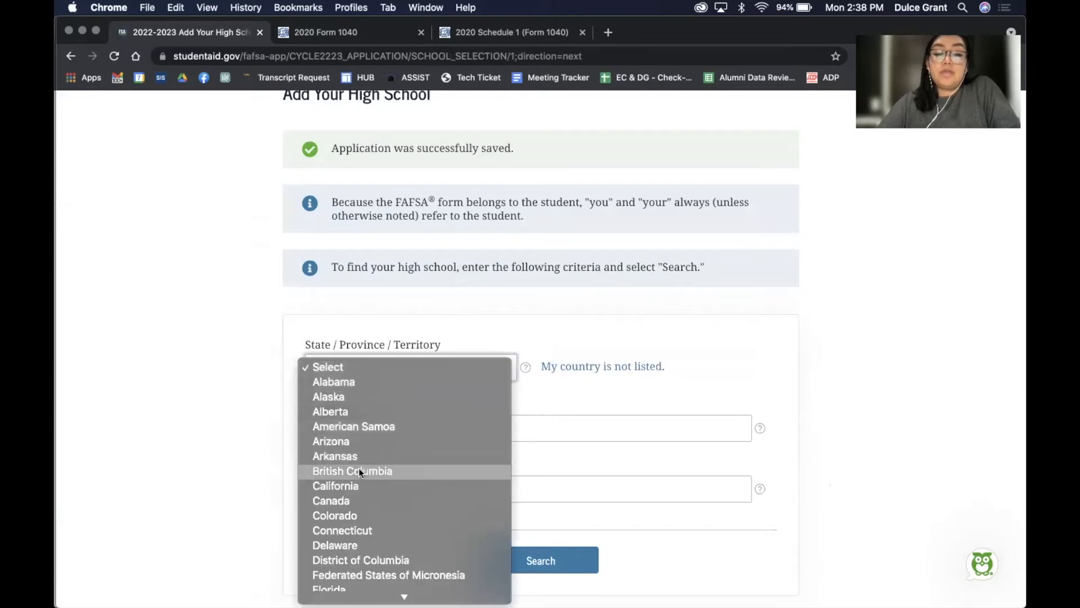
left_click(350, 484)
left_click(346, 430)
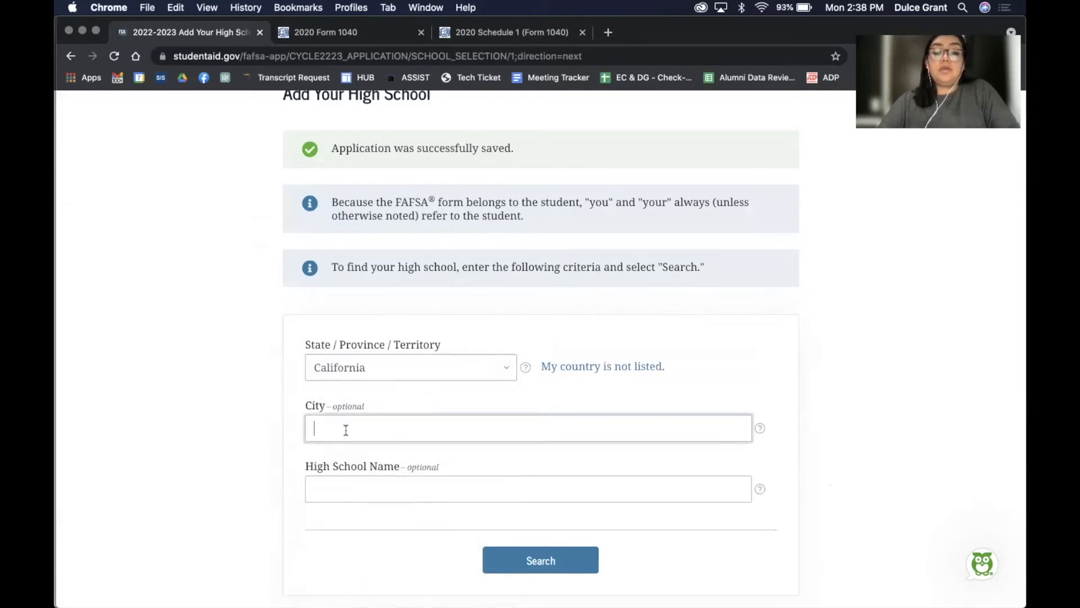
type("san jose")
left_click(340, 488)
type("downtown college prep")
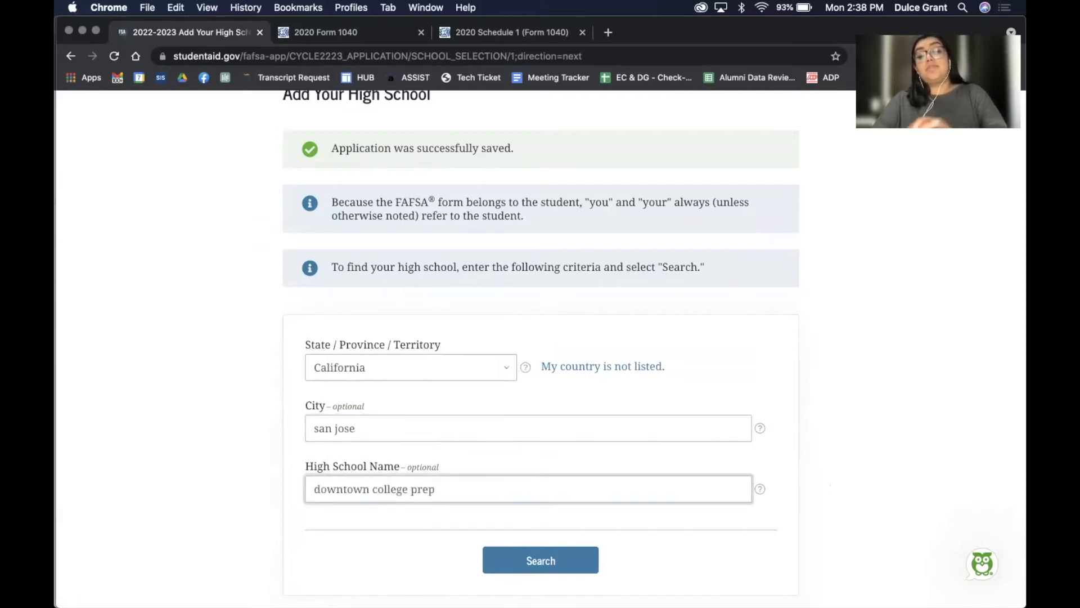
scroll(343, 489, "down", 4)
left_click(513, 358)
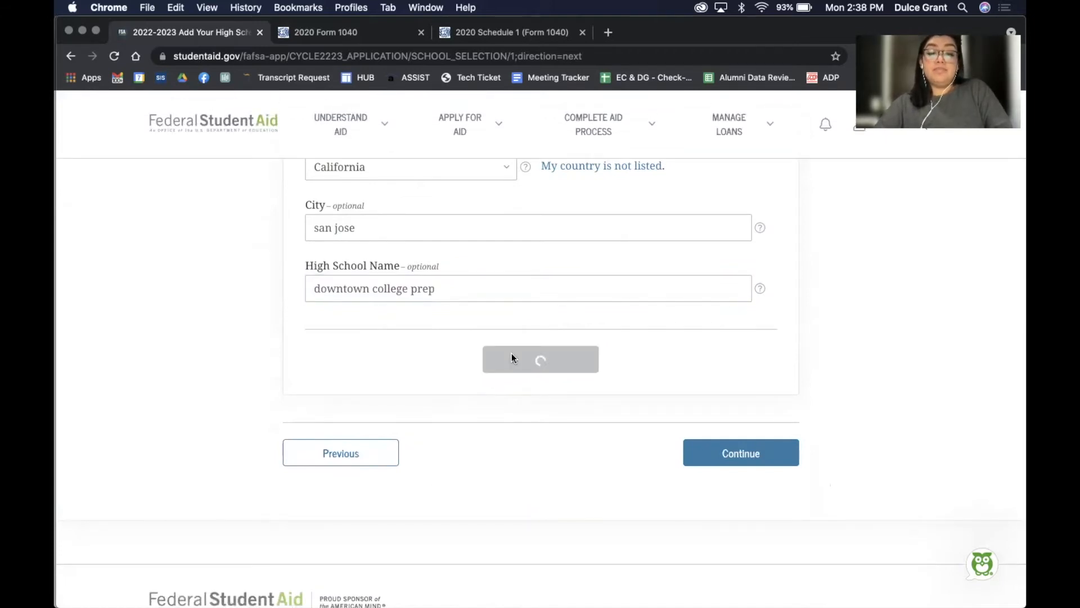
Select Downtown College Prep - Alum Rock and confirm it as the high school
scroll(512, 353, "up", 1)
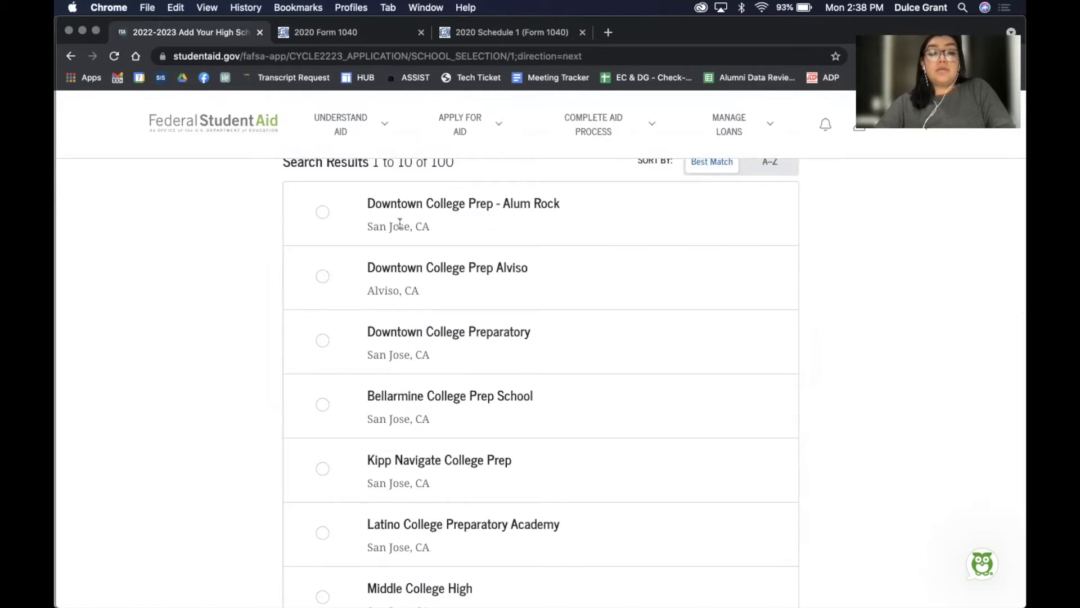
left_click(320, 212)
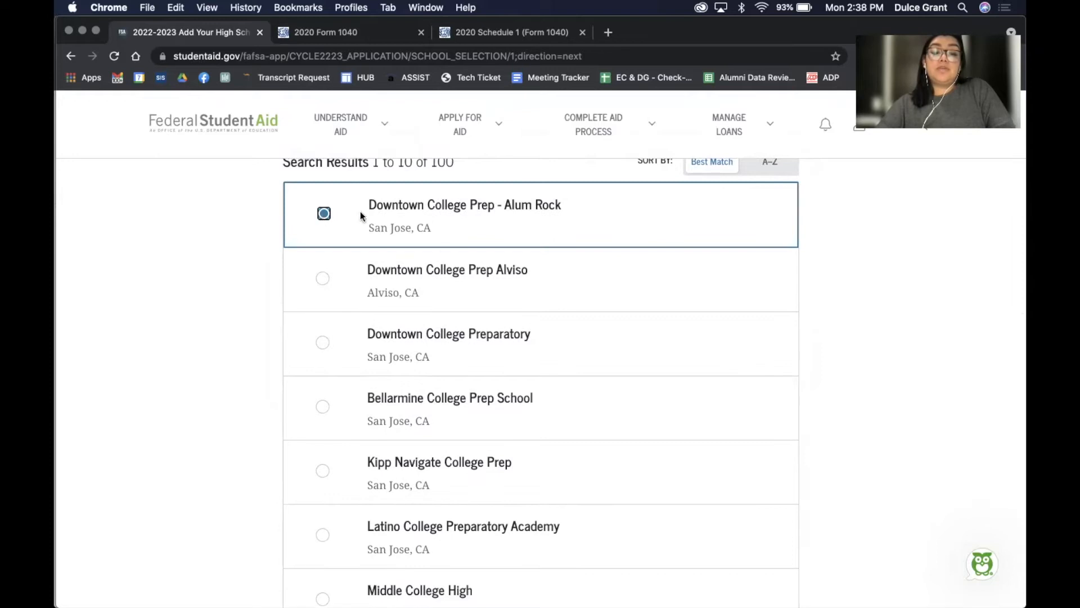
scroll(460, 288, "down", 8)
scroll(728, 408, "down", 2)
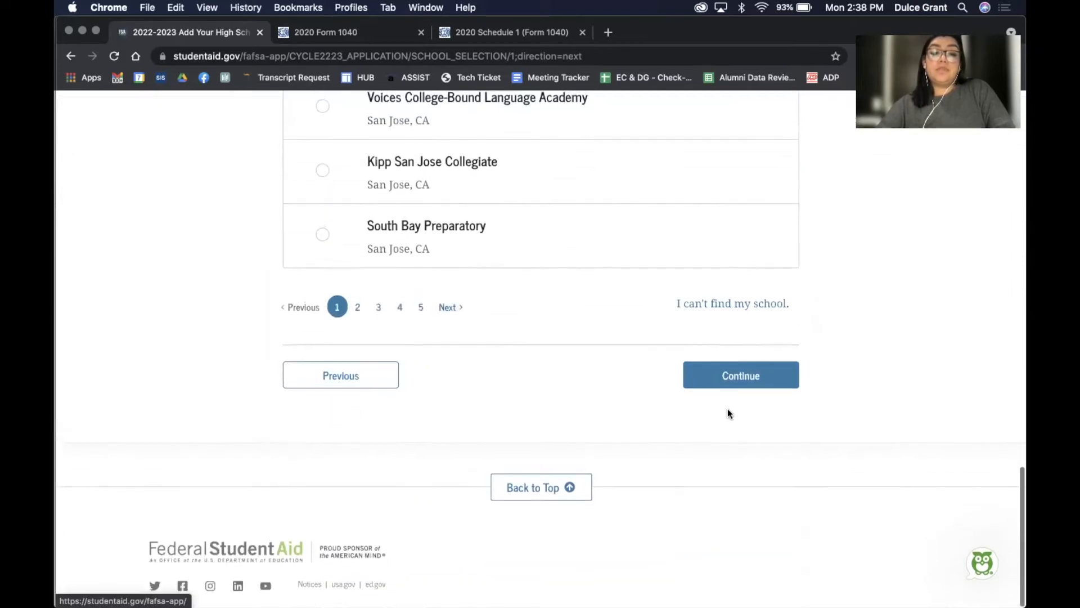
left_click(733, 379)
scroll(732, 385, "down", 7)
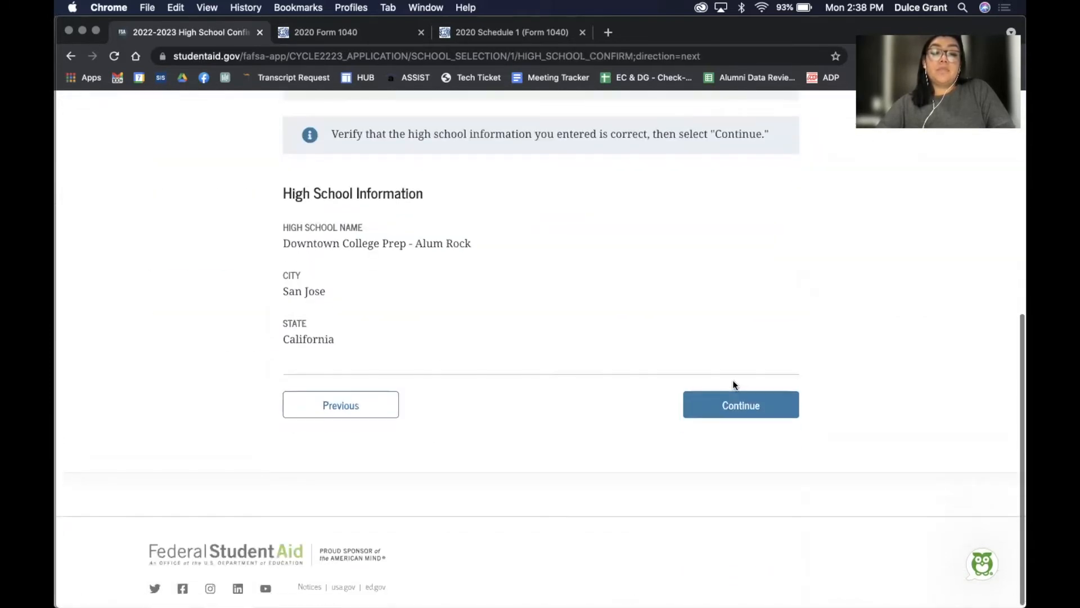
left_click(733, 407)
Search for colleges located in San Jose, California
left_click(733, 407)
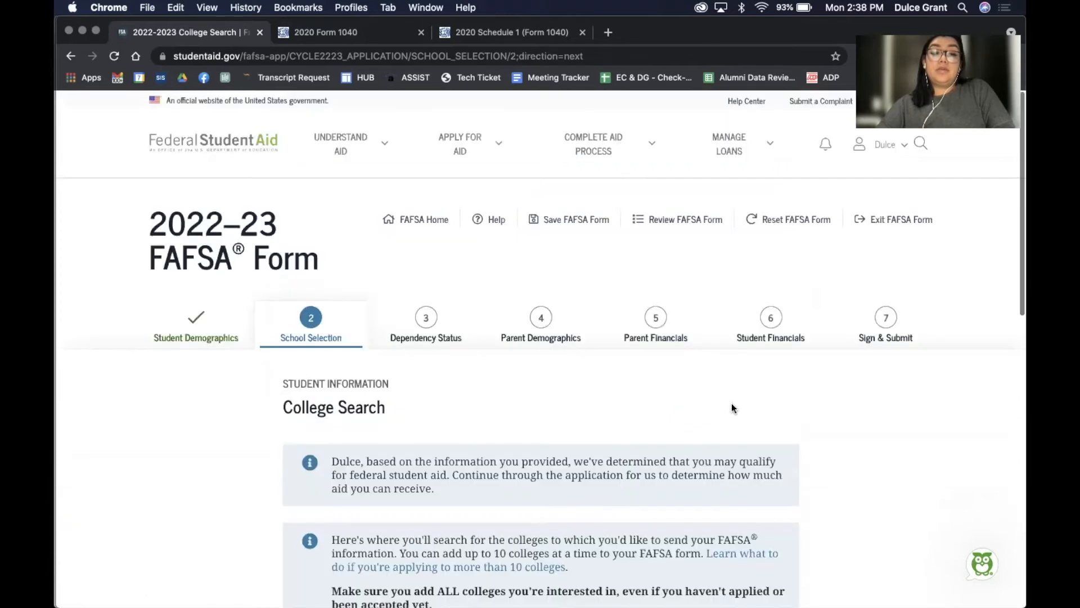
scroll(731, 404, "down", 6)
scroll(731, 405, "down", 2)
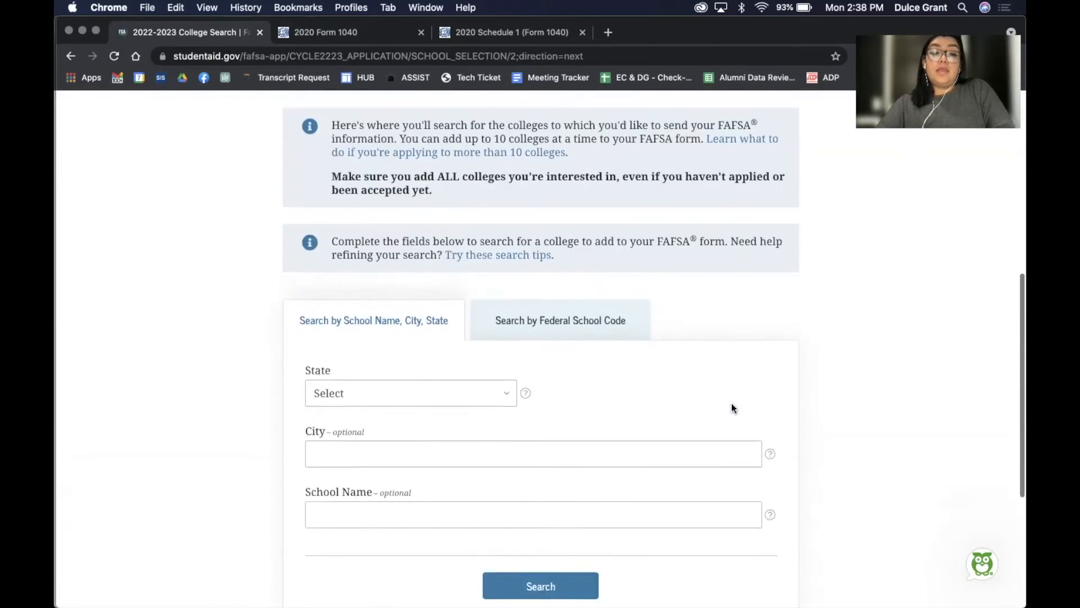
scroll(731, 405, "up", 5)
scroll(731, 404, "up", 1)
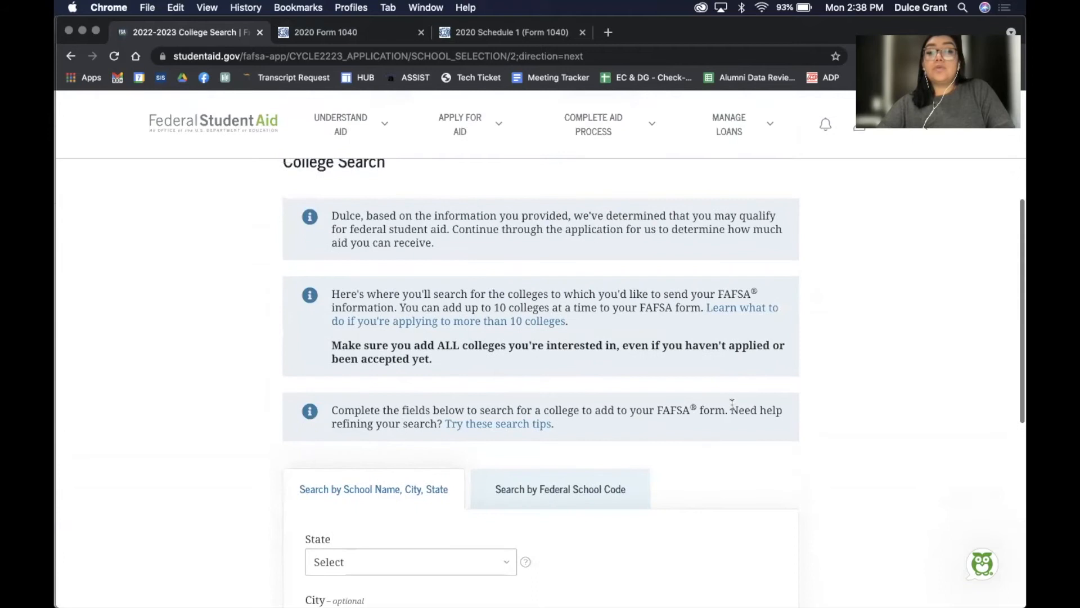
scroll(731, 403, "down", 5)
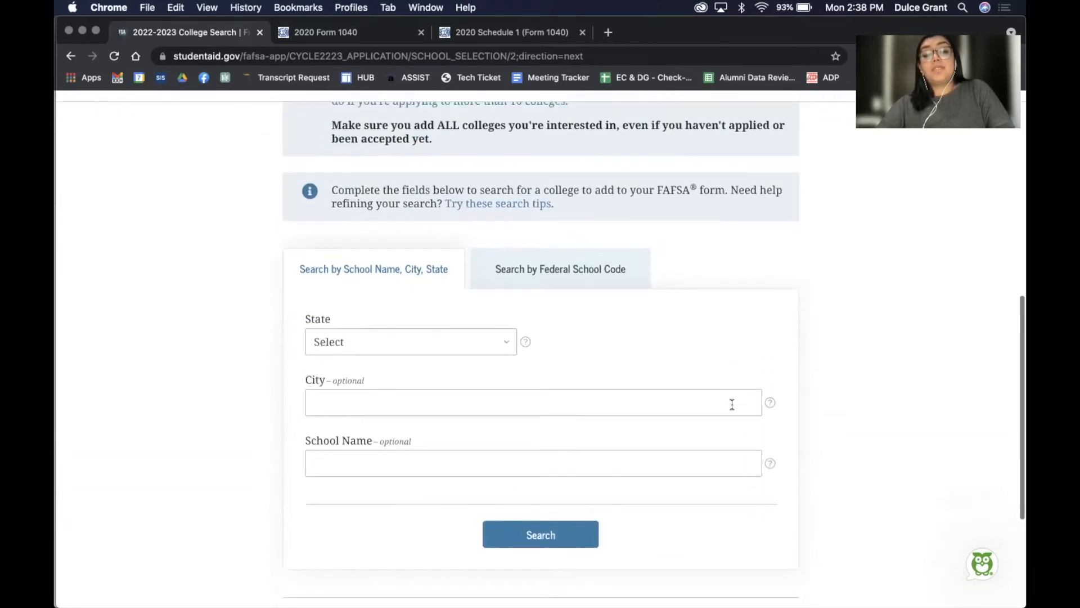
left_click(485, 320)
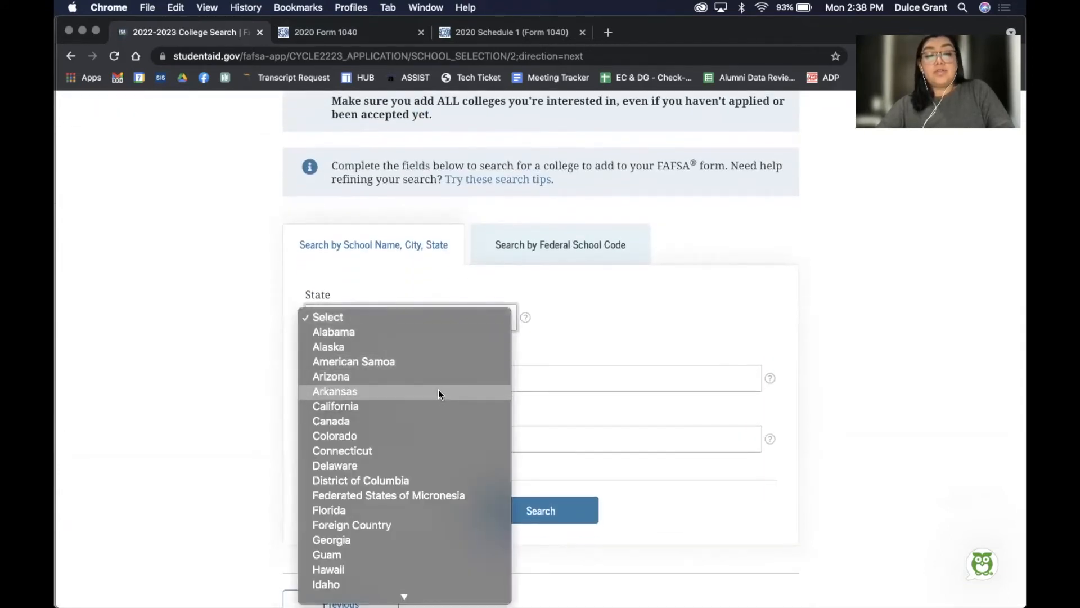
left_click(433, 406)
left_click(425, 377)
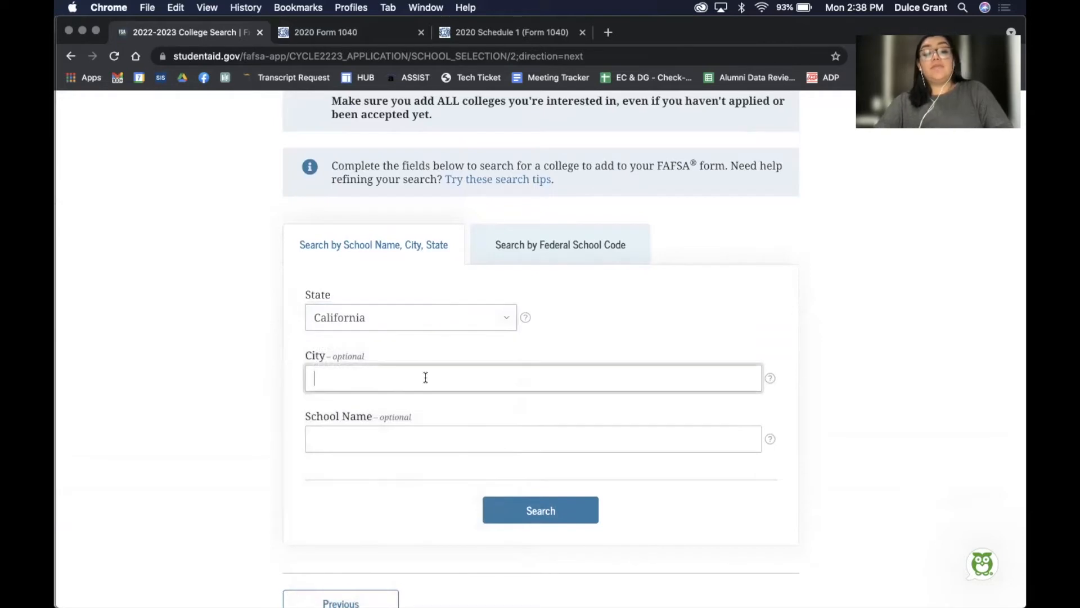
type("san jose")
left_click(389, 439)
type("san jose")
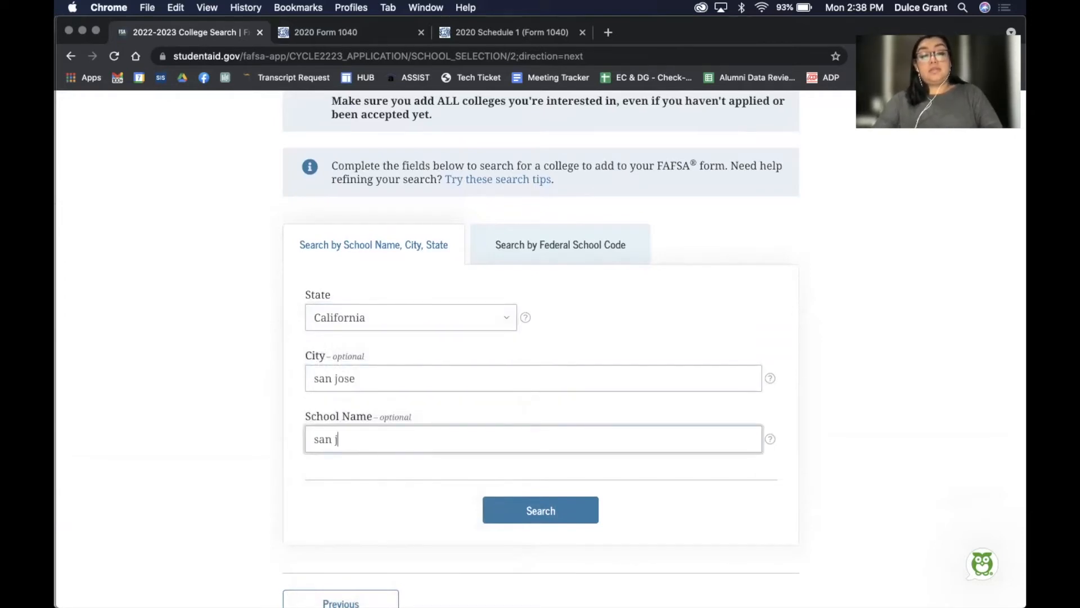
left_click(549, 504)
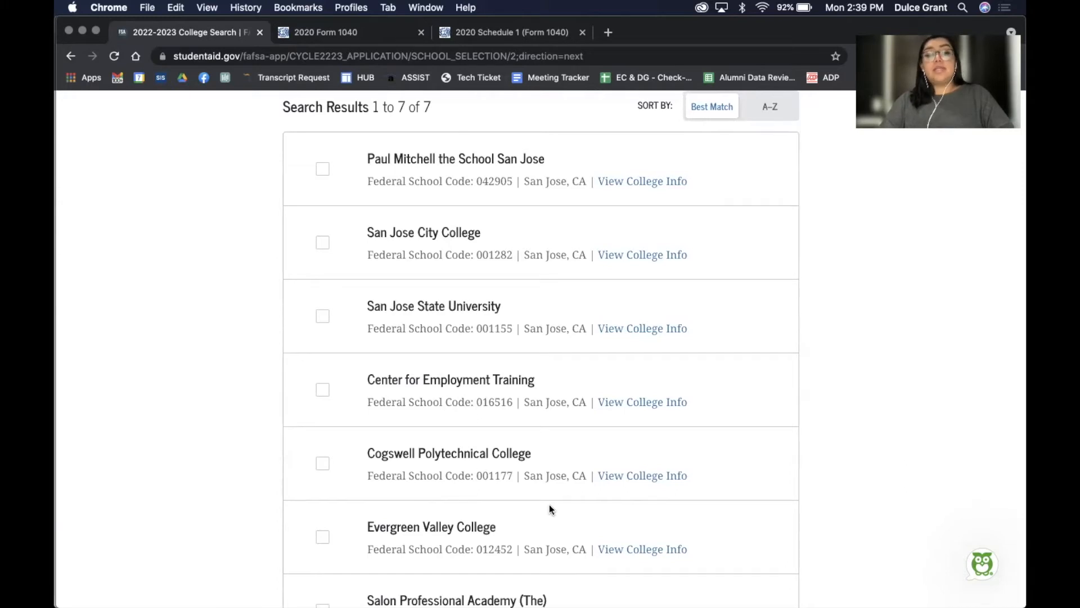
Select San Jose City College, San Jose State University and Evergreen Valley College, then continue
left_click(321, 246)
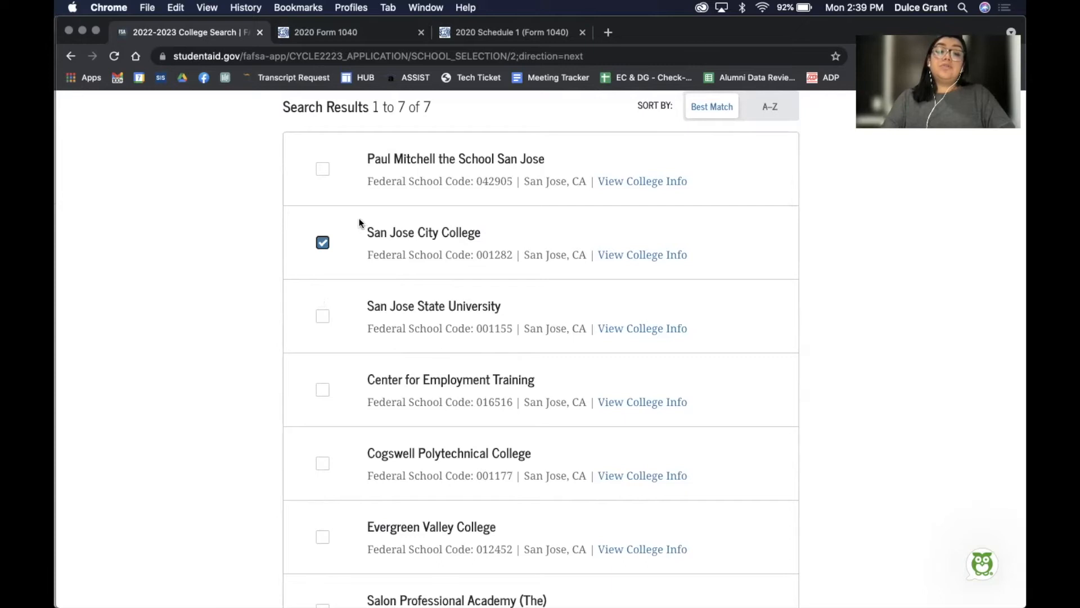
left_click(318, 318)
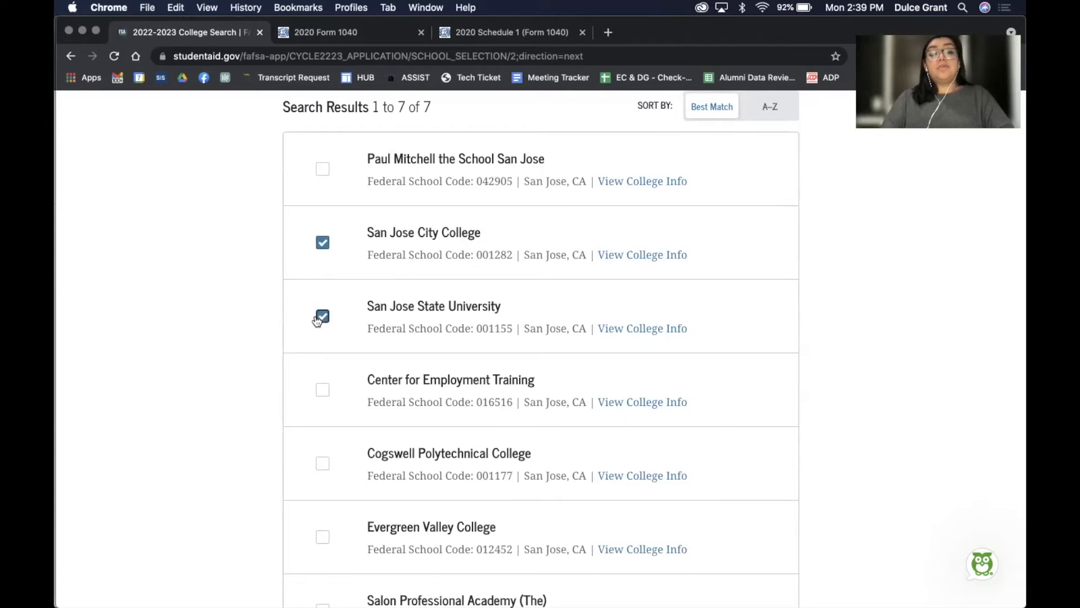
scroll(336, 366, "down", 5)
left_click(323, 383)
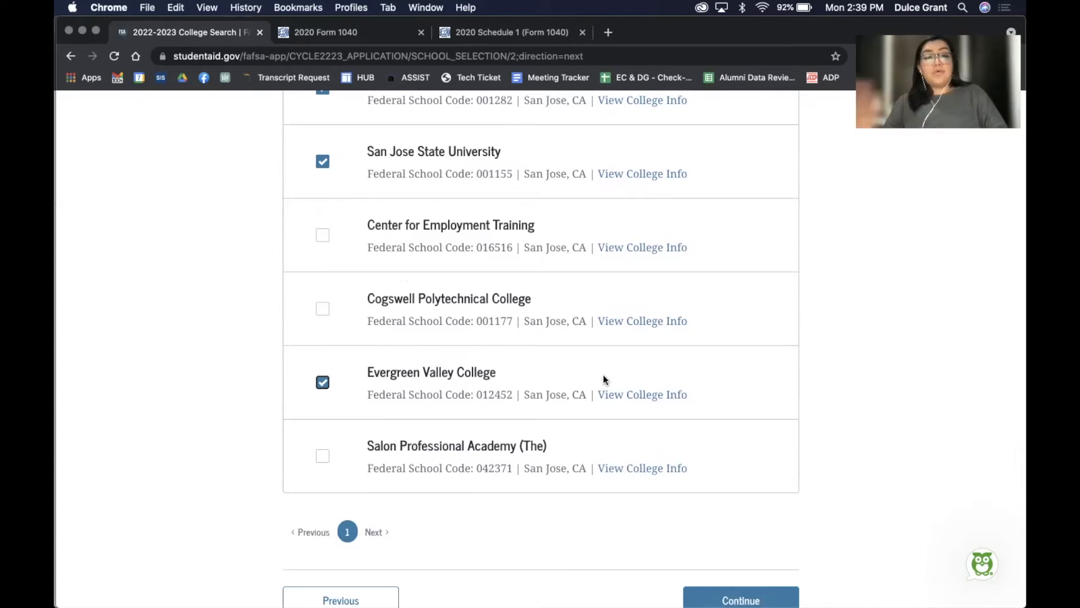
scroll(603, 375, "down", 6)
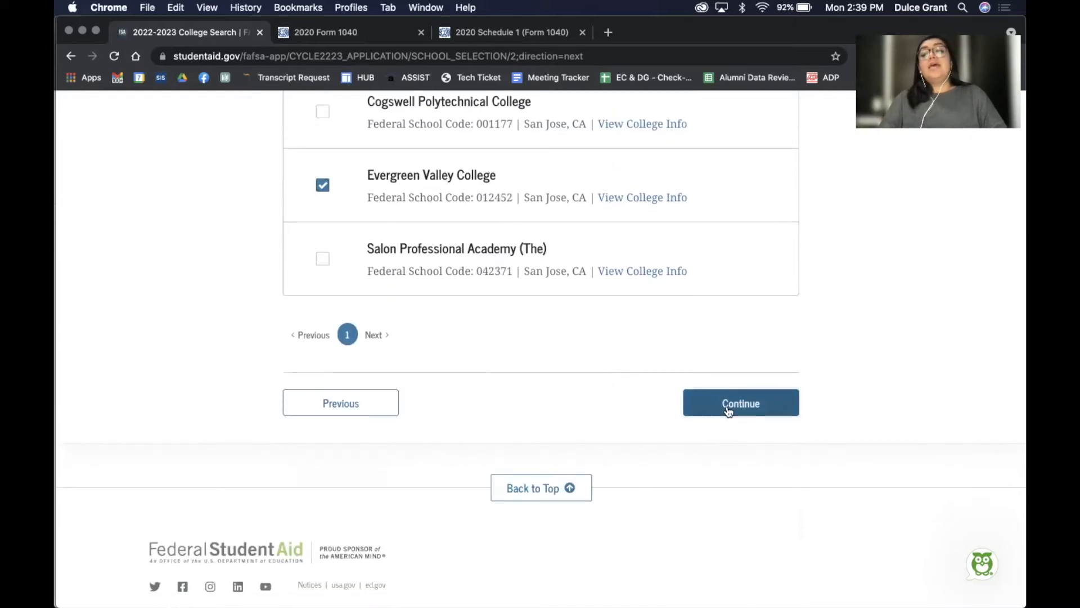
left_click(727, 408)
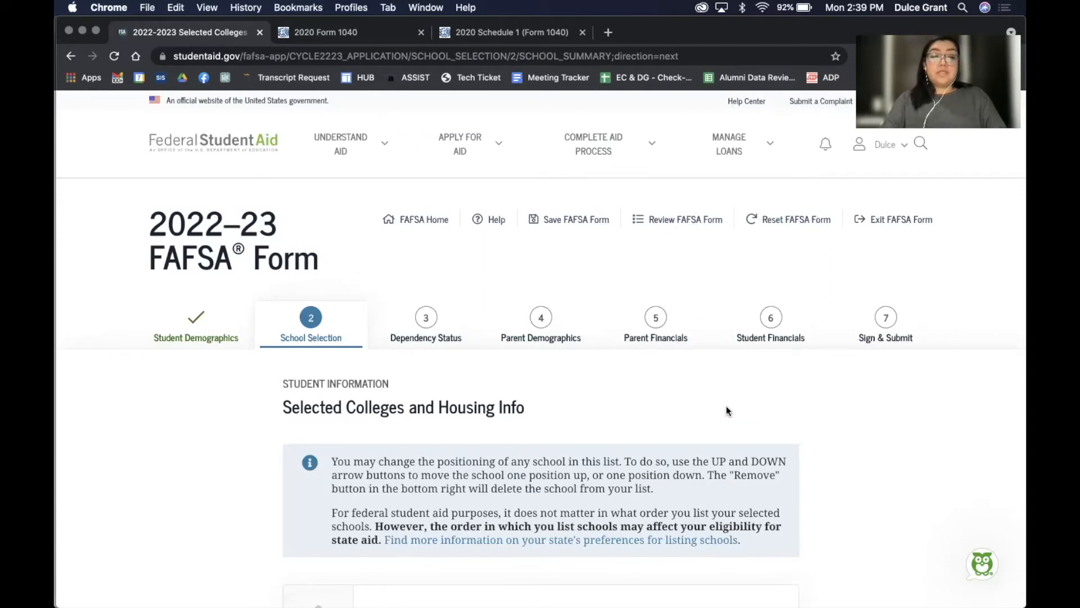
Set housing to On Campus for San Jose State, Off Campus for San Jose City and Evergreen Valley
scroll(726, 406, "down", 8)
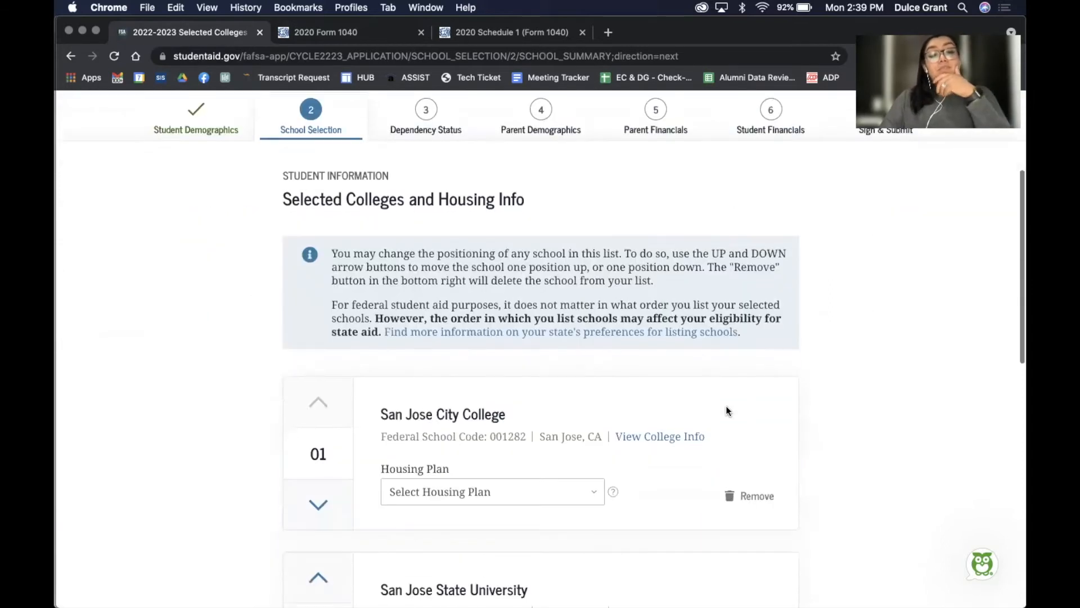
scroll(725, 407, "down", 3)
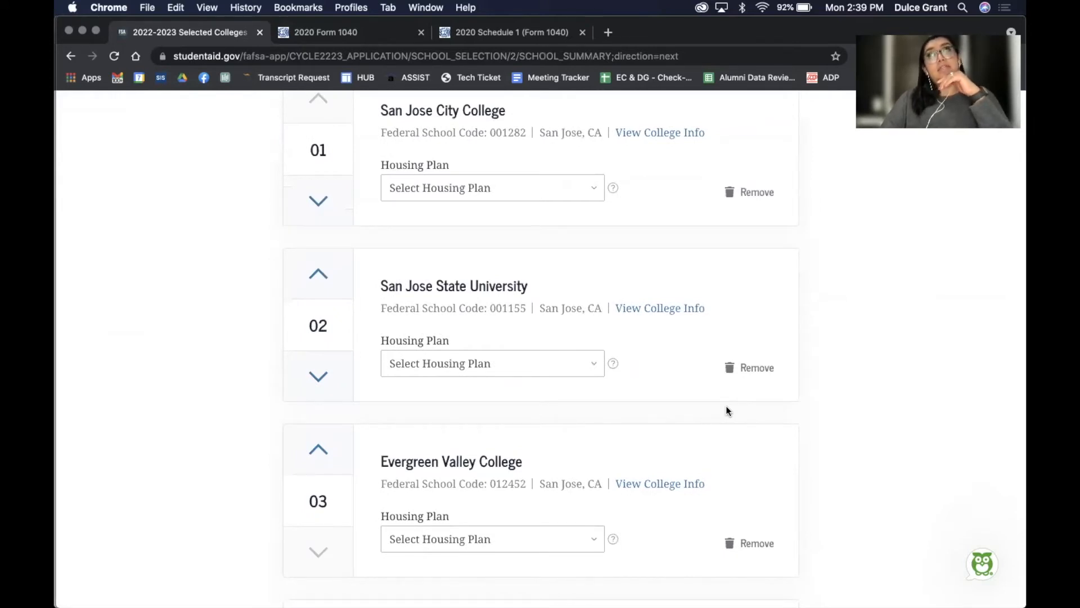
scroll(726, 407, "down", 1)
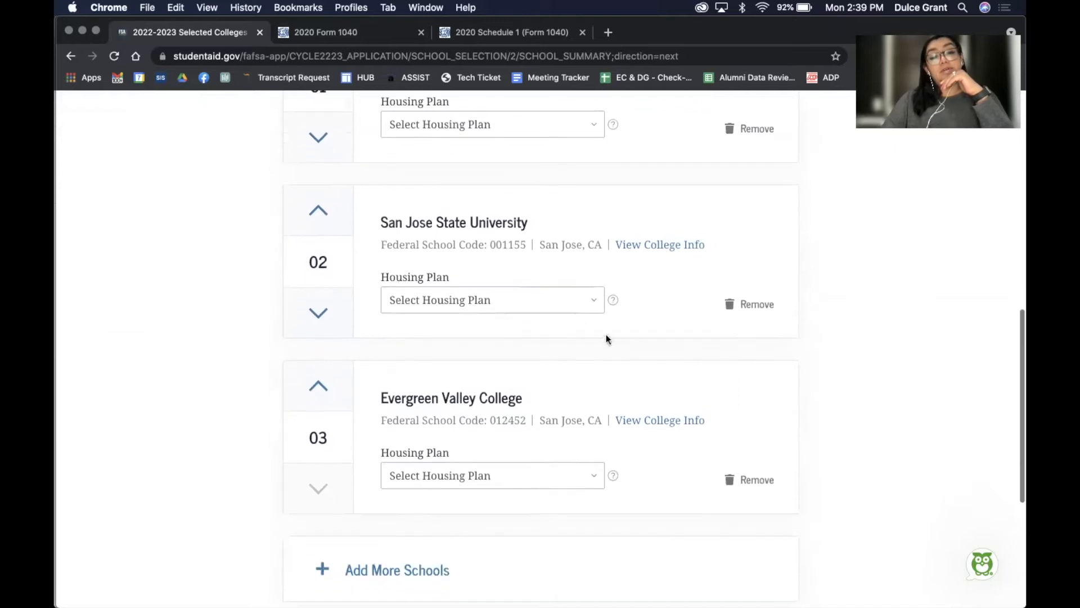
left_click(547, 300)
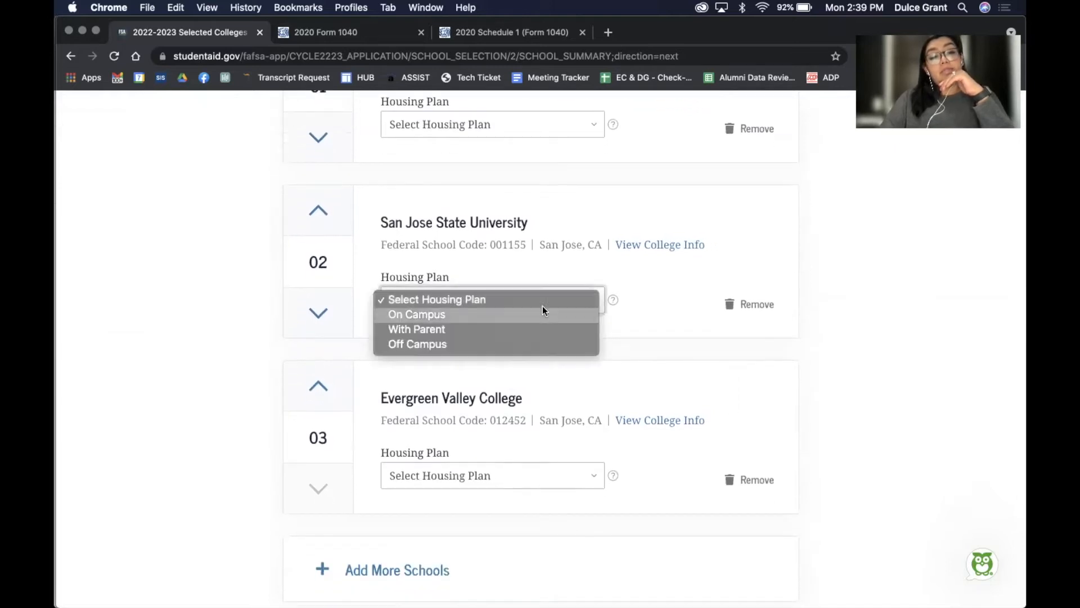
left_click(512, 318)
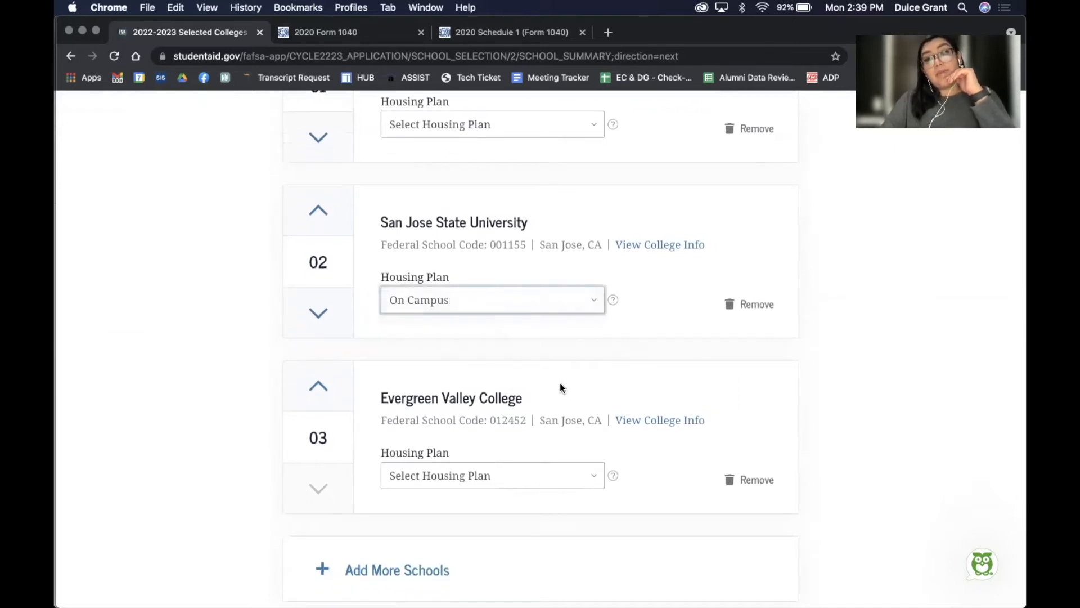
scroll(559, 383, "up", 4)
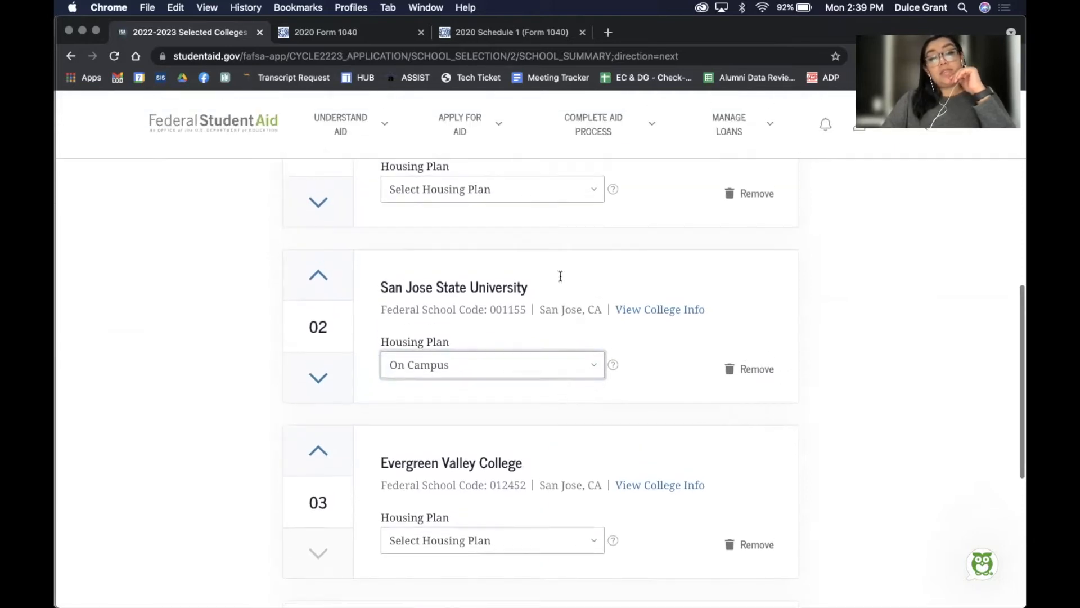
left_click(492, 295)
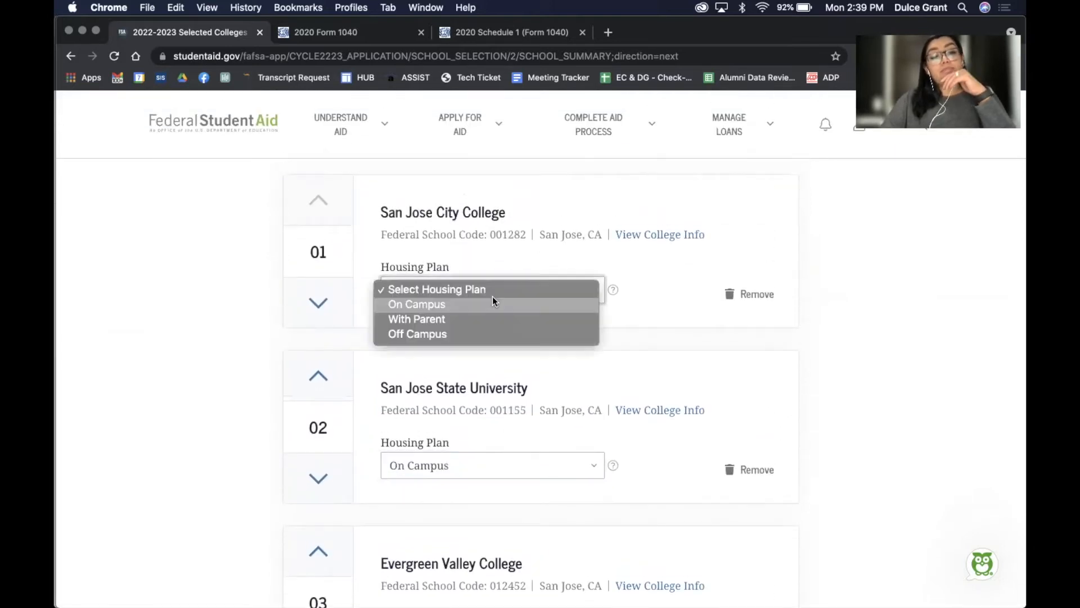
left_click(461, 339)
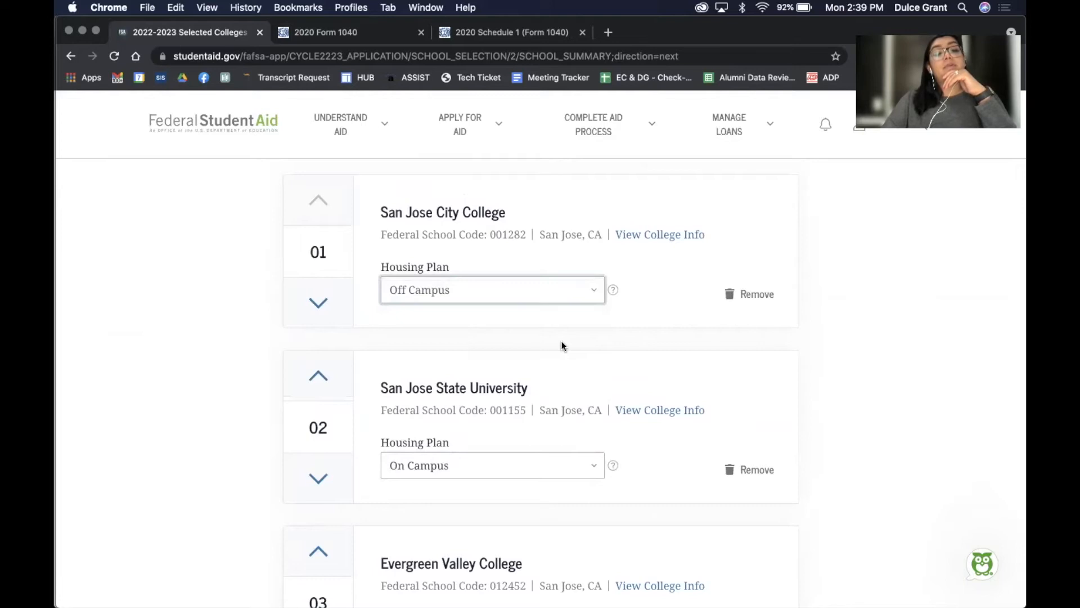
scroll(561, 341, "down", 5)
left_click(515, 348)
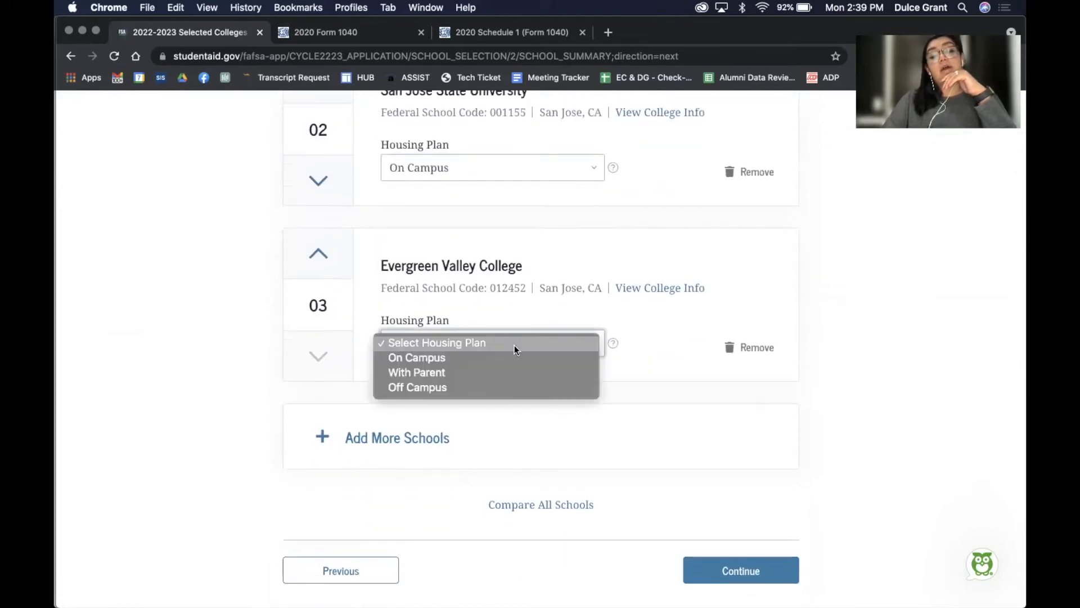
left_click(488, 386)
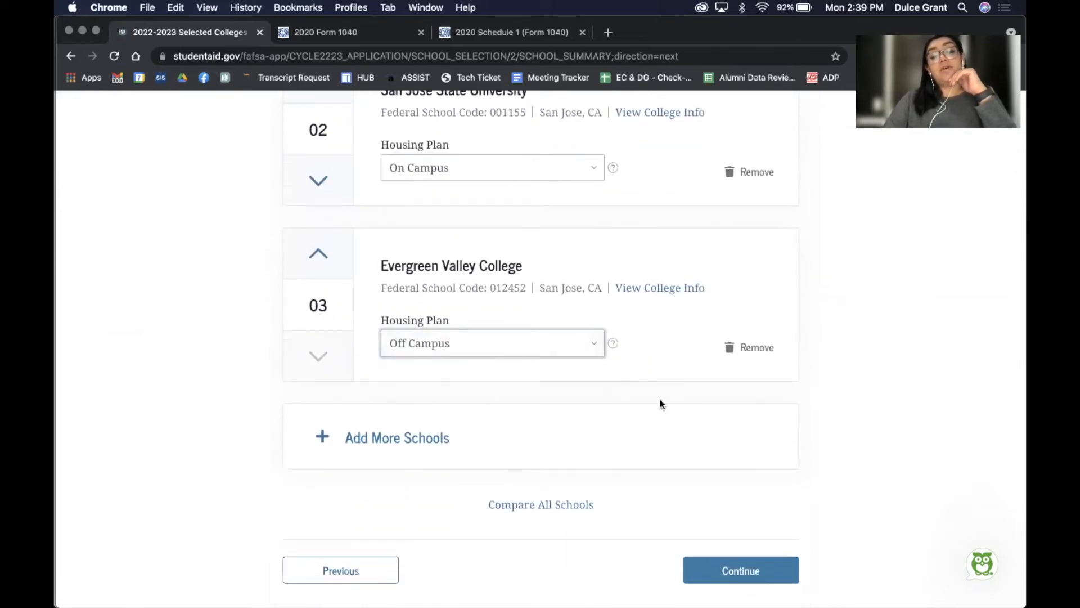
scroll(660, 400, "down", 3)
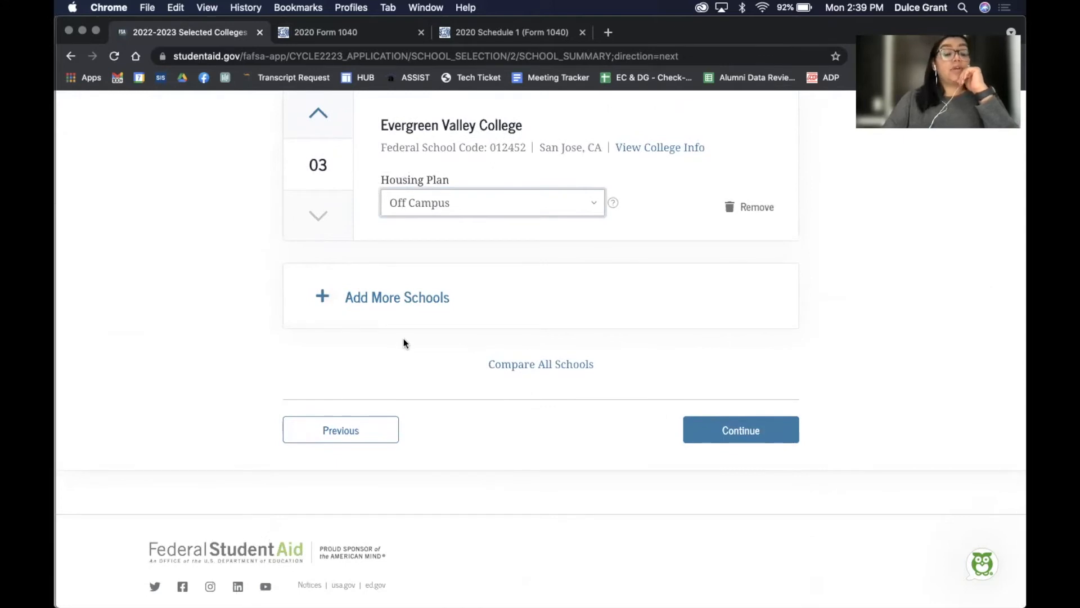
left_click(742, 437)
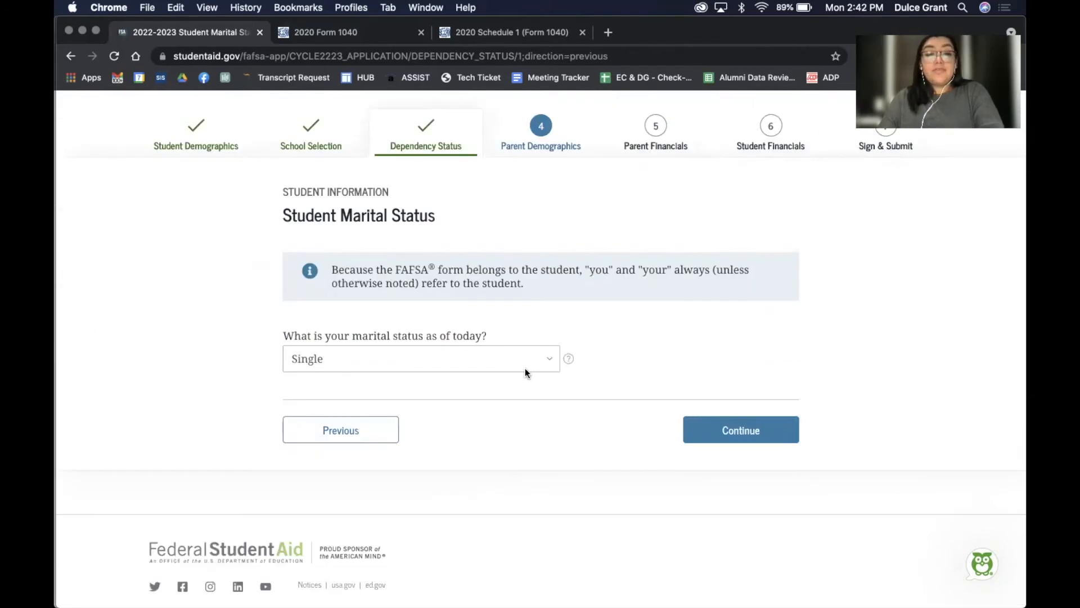
Set the student's marital status to Single
left_click(526, 371)
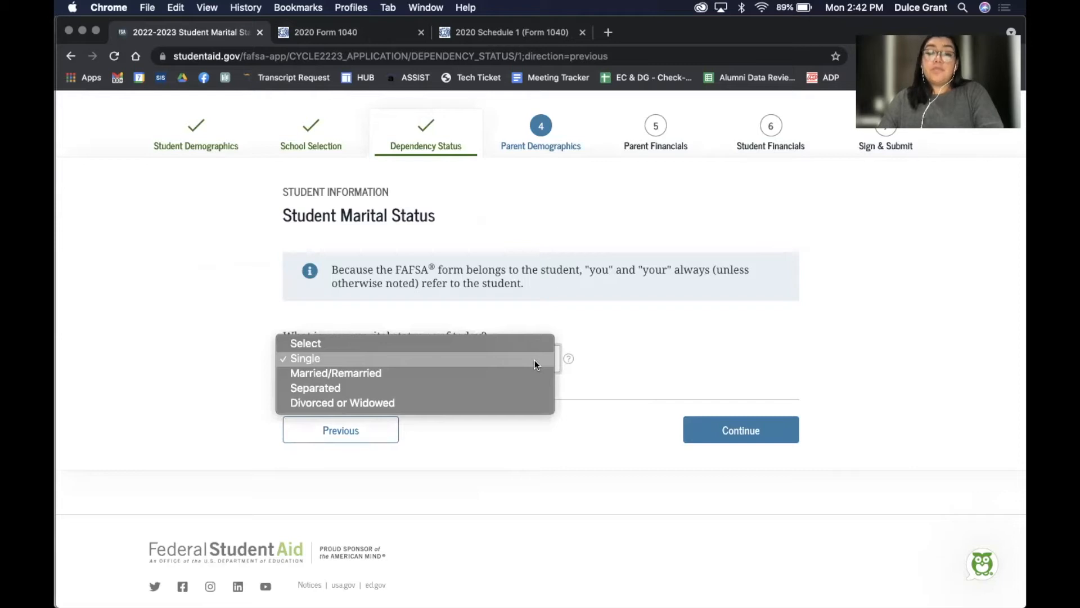
left_click(534, 361)
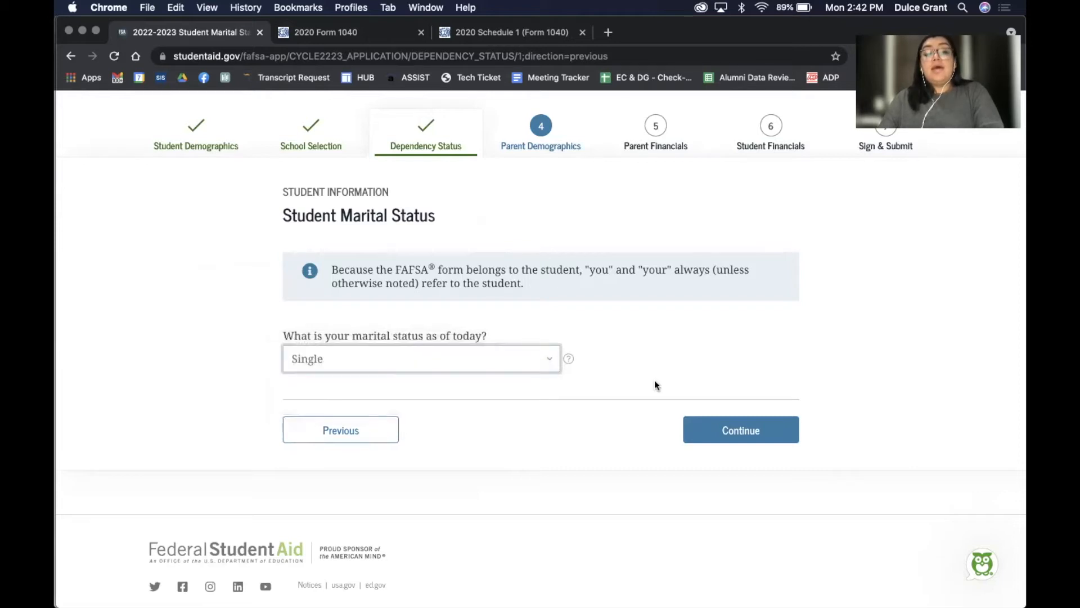
left_click(757, 436)
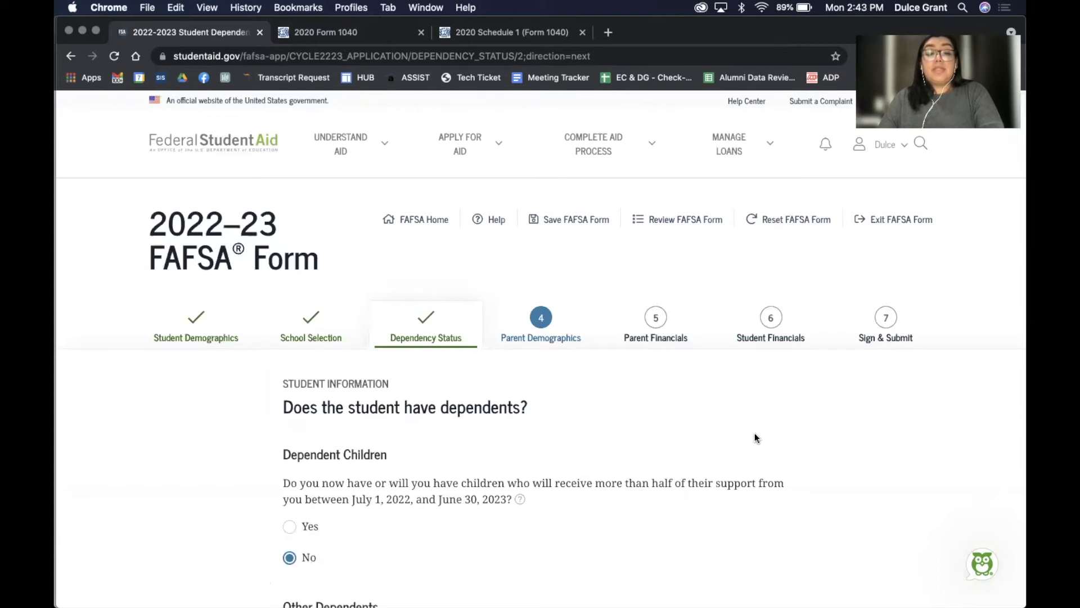
Leave both dependents questions answered No and continue
scroll(755, 436, "down", 3)
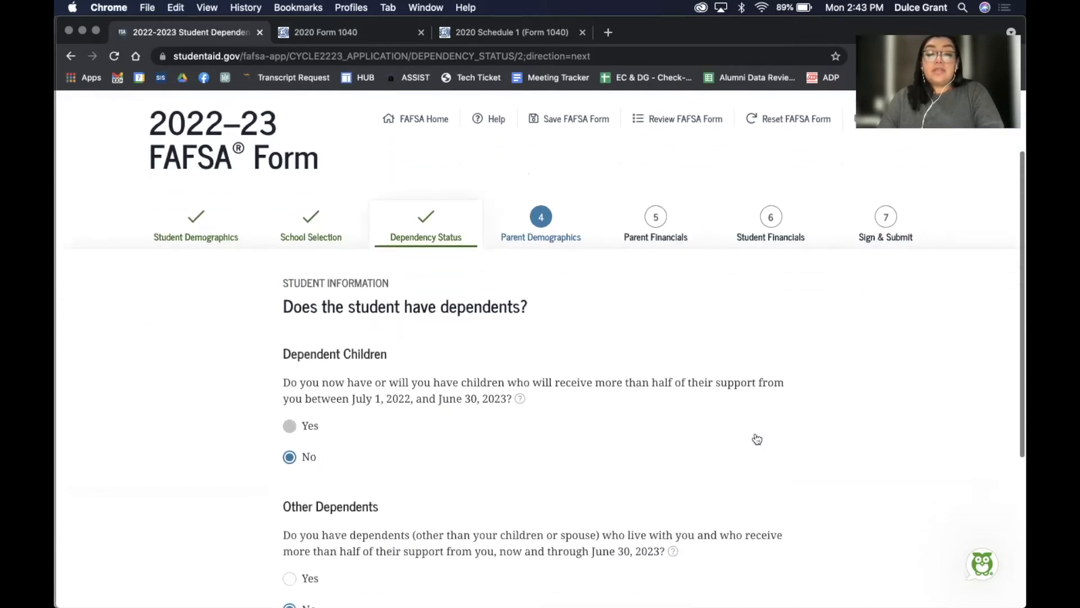
scroll(755, 436, "down", 3)
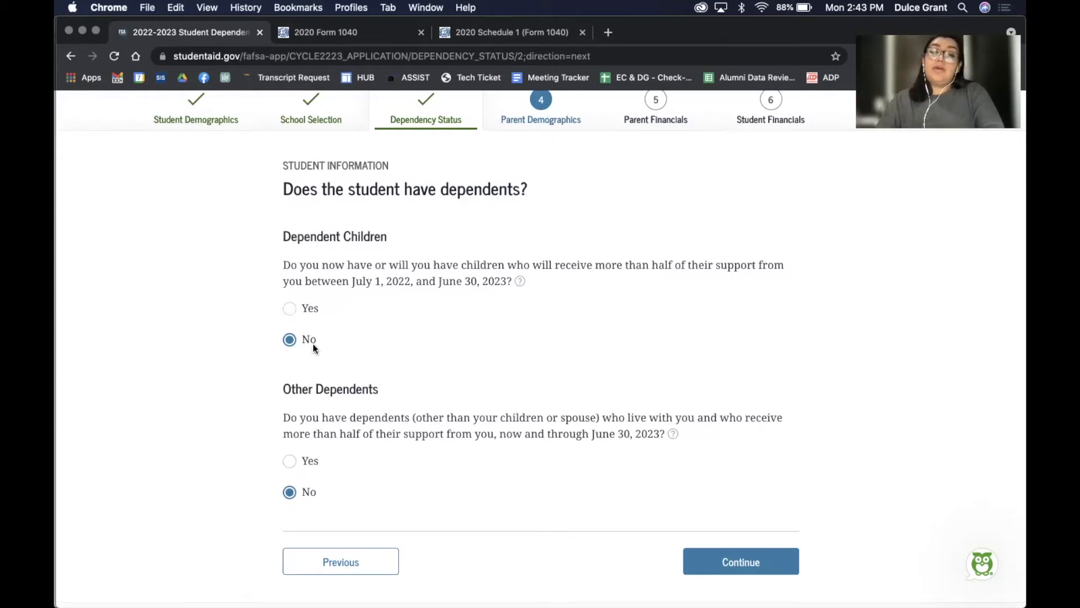
scroll(420, 349, "down", 3)
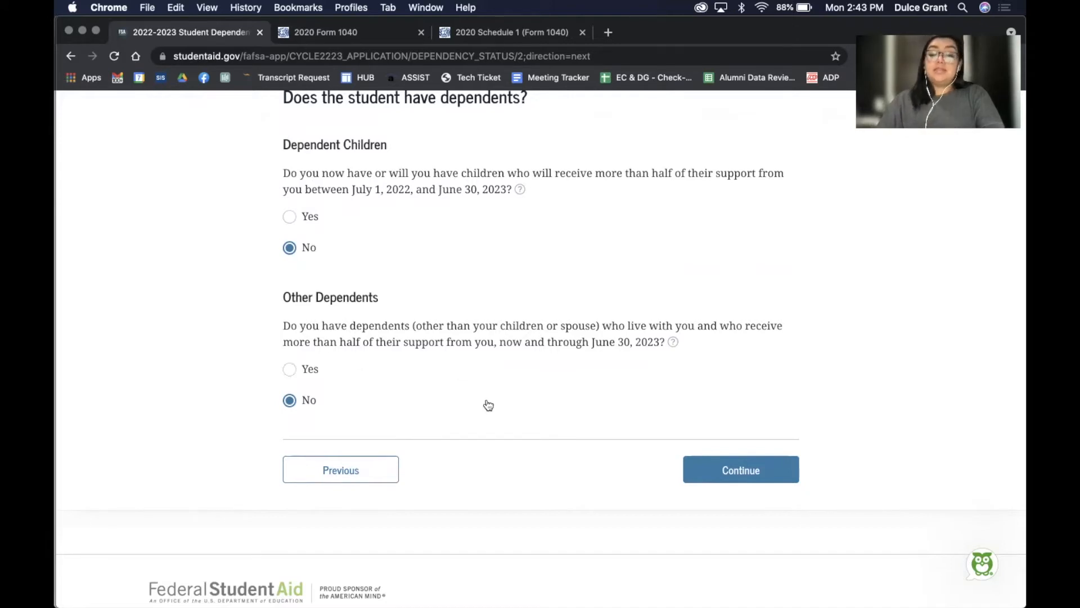
left_click(719, 472)
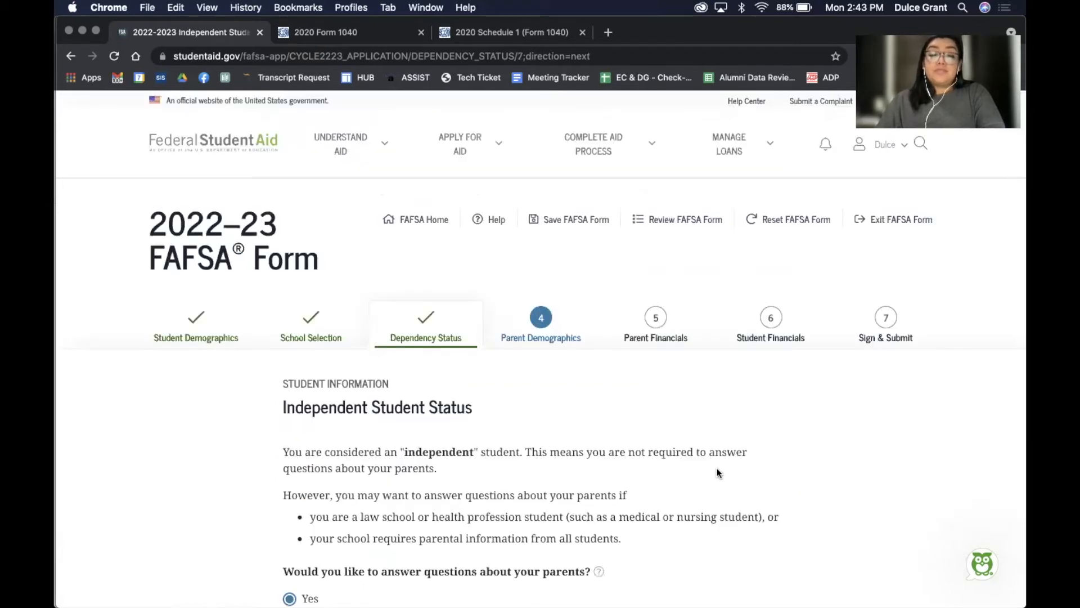
Keep Yes for answering parent questions and proceed to Parent Demographics
scroll(718, 473, "down", 3)
scroll(718, 472, "down", 1)
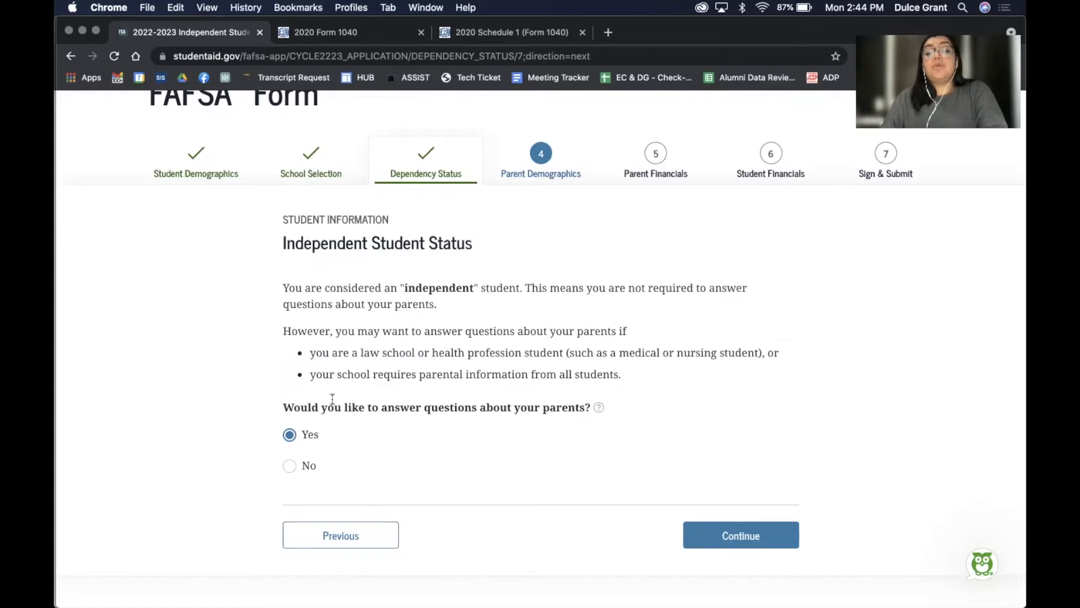
scroll(762, 404, "down", 2)
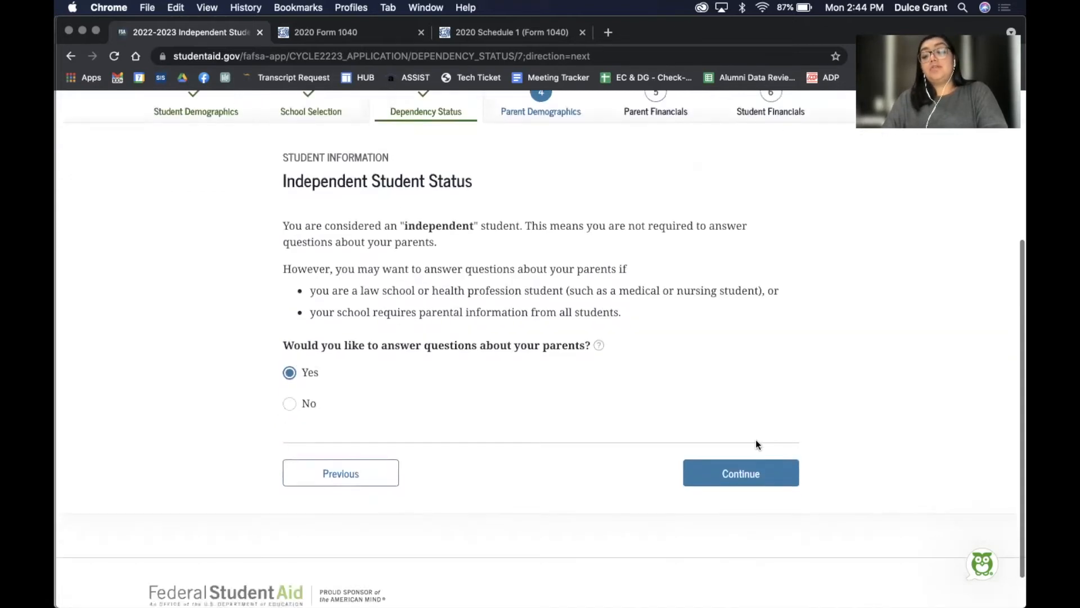
left_click(735, 476)
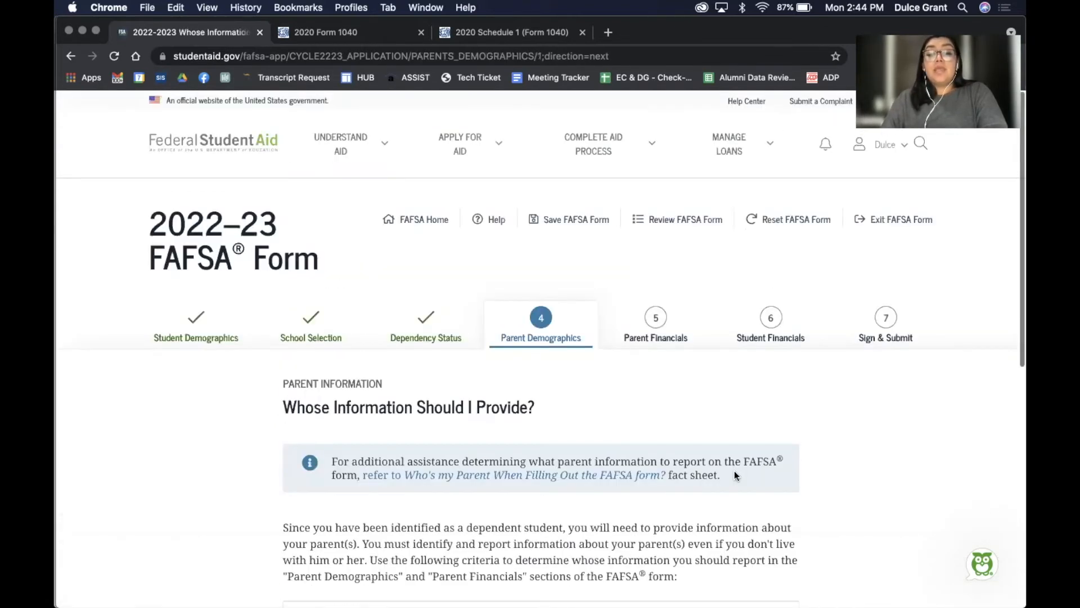
Review the 'My parents live together' guidance on whose information to provide, then continue
scroll(734, 470, "down", 4)
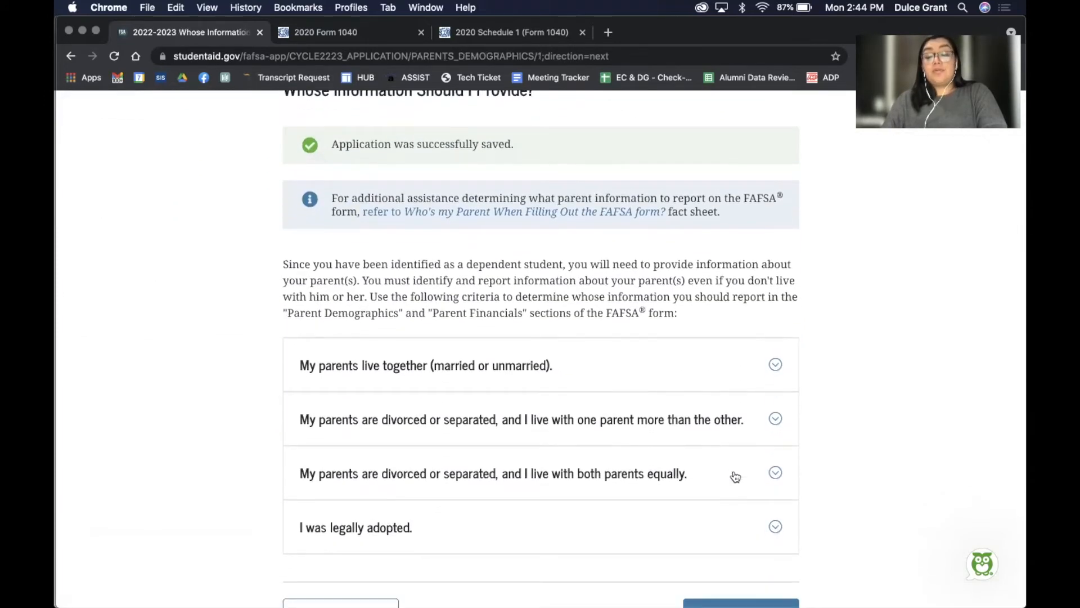
scroll(735, 476, "down", 2)
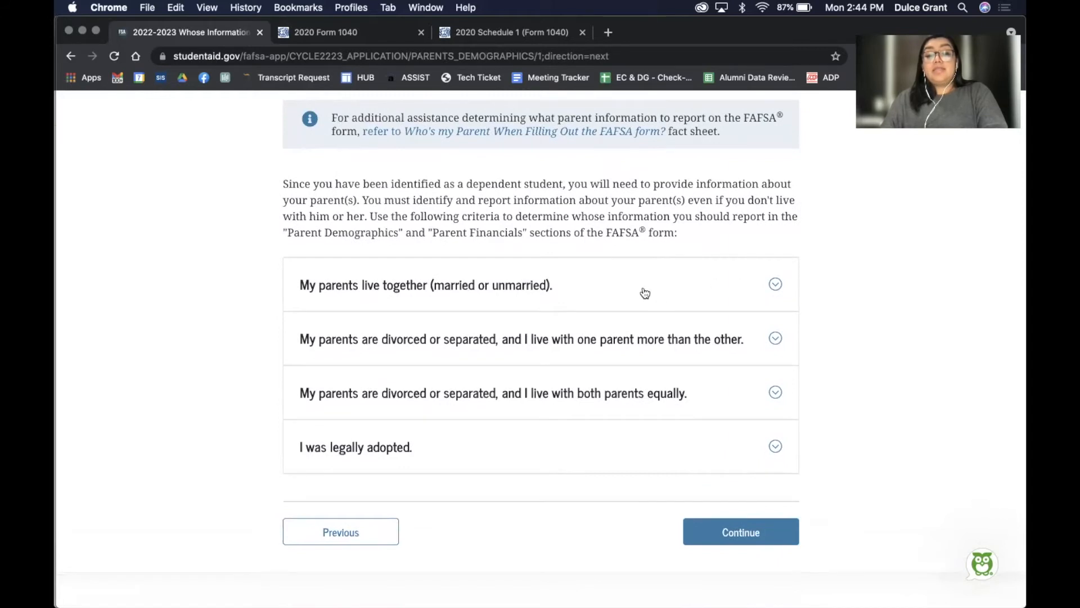
left_click(646, 286)
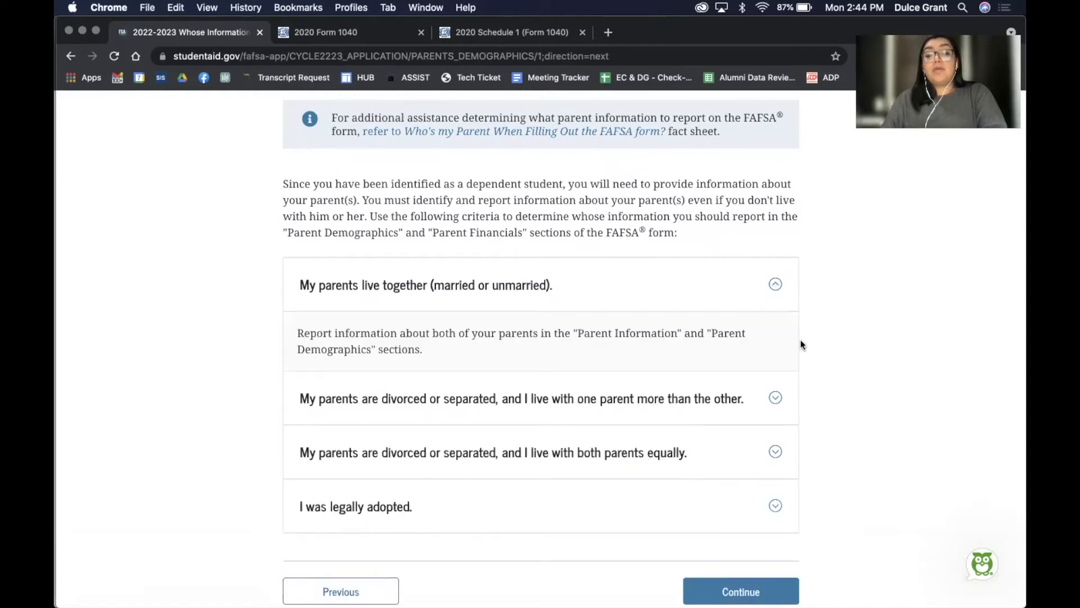
scroll(800, 343, "down", 2)
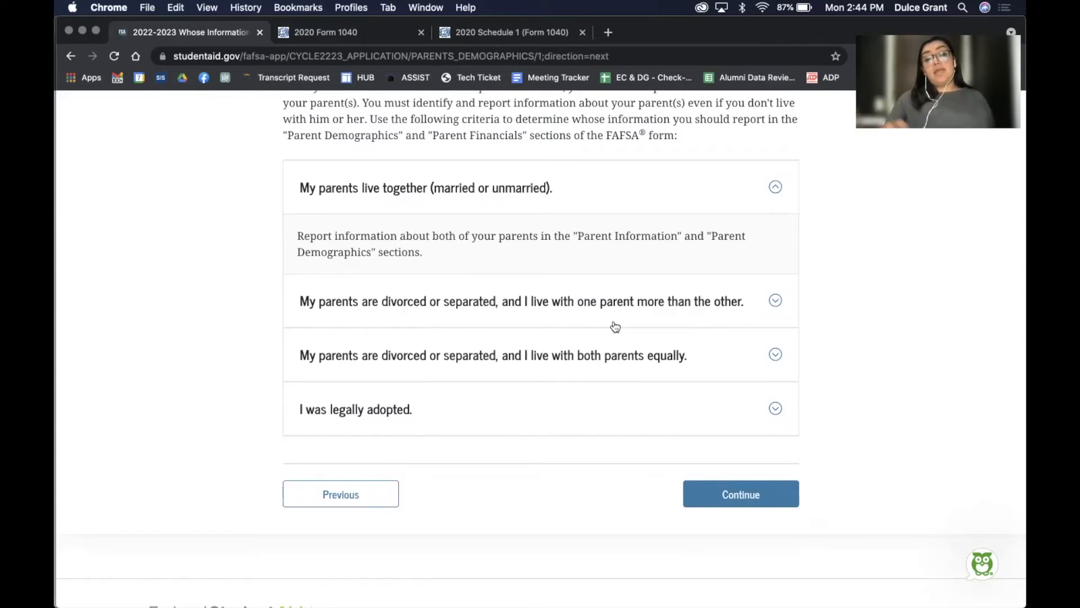
left_click(539, 183)
left_click(522, 188)
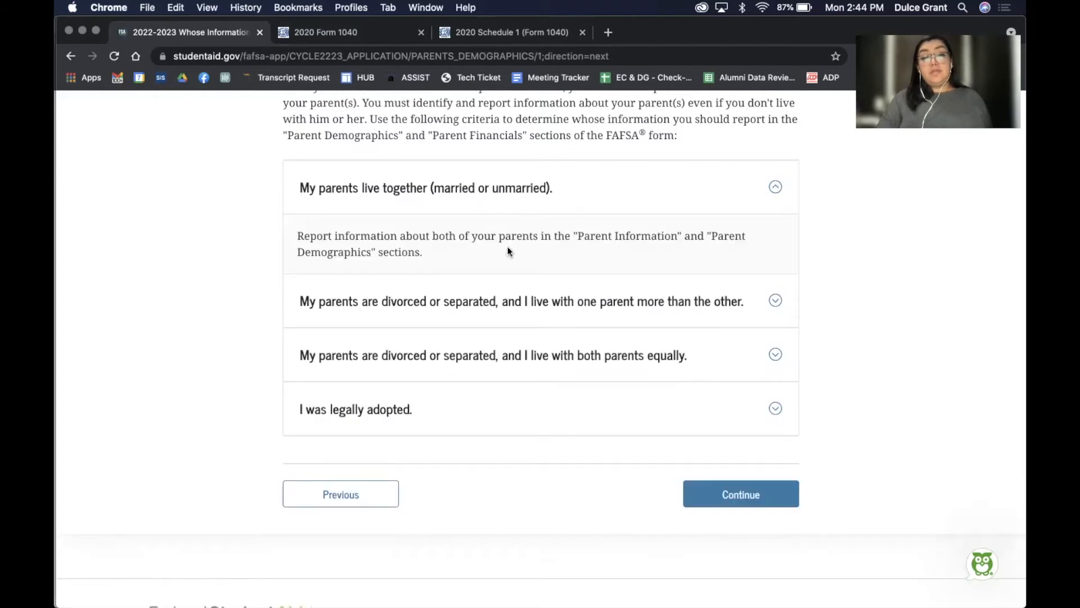
left_click(732, 494)
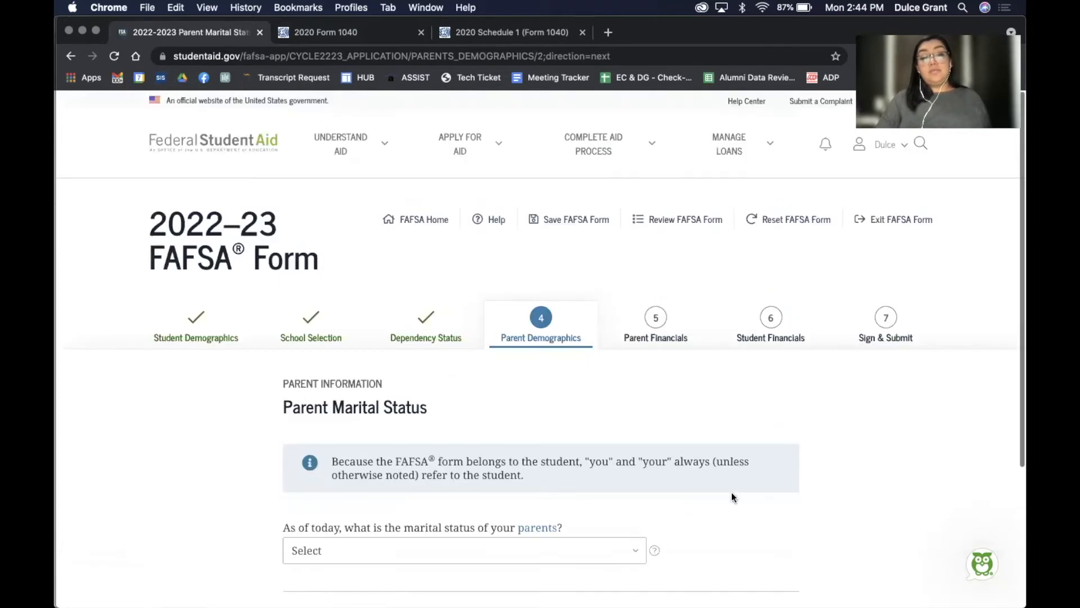
Set the parents' marital status to 'Unmarried and both legal parents living together'
scroll(892, 435, "down", 3)
left_click(581, 363)
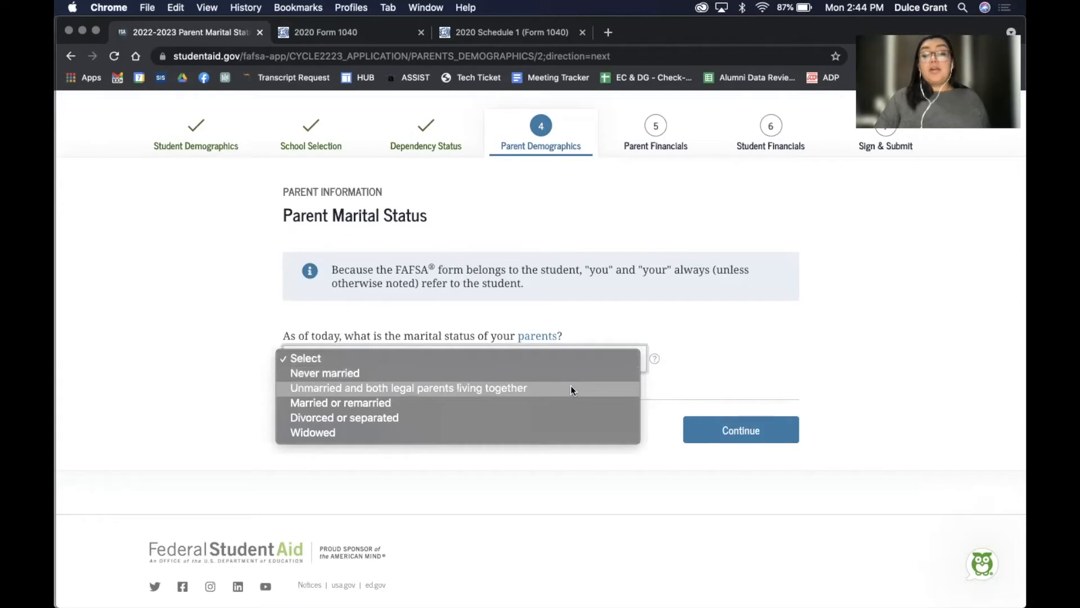
left_click(569, 386)
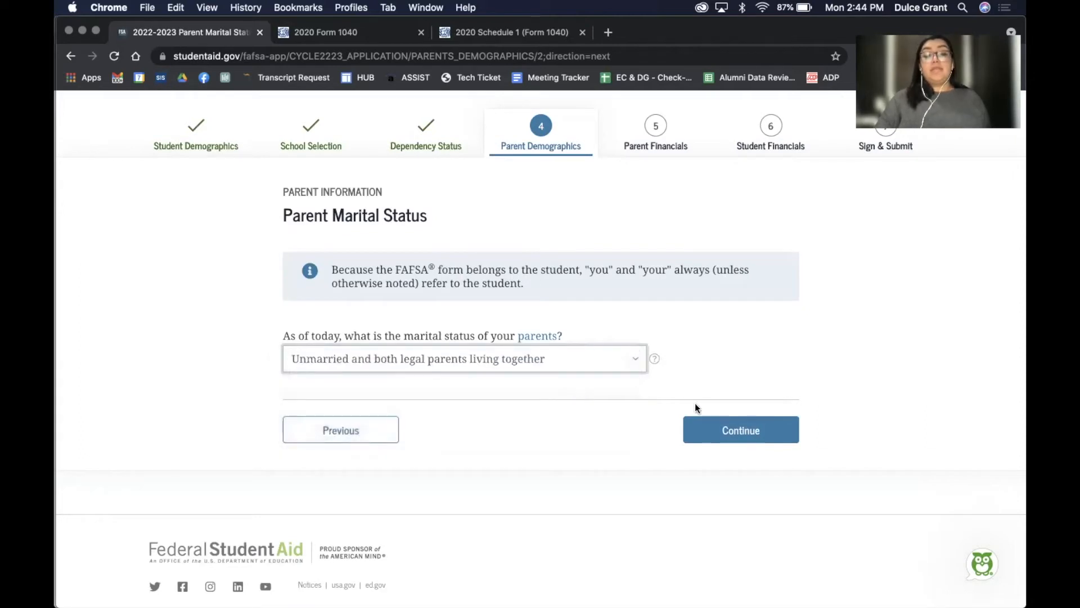
left_click(734, 430)
Enter the first parent's Social Security Number and last name
scroll(733, 427, "down", 5)
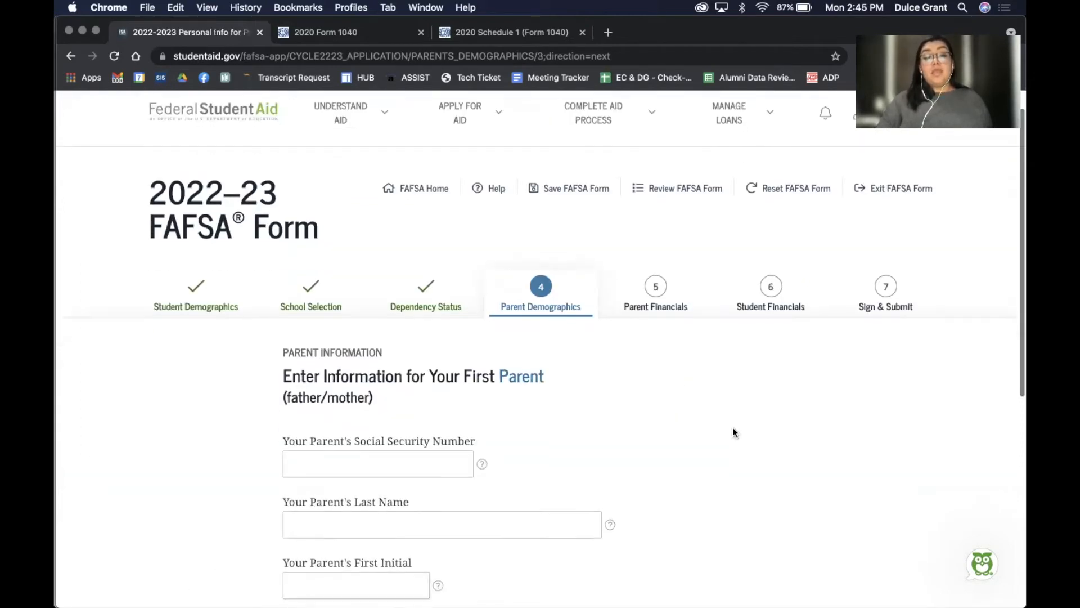
scroll(733, 427, "down", 3)
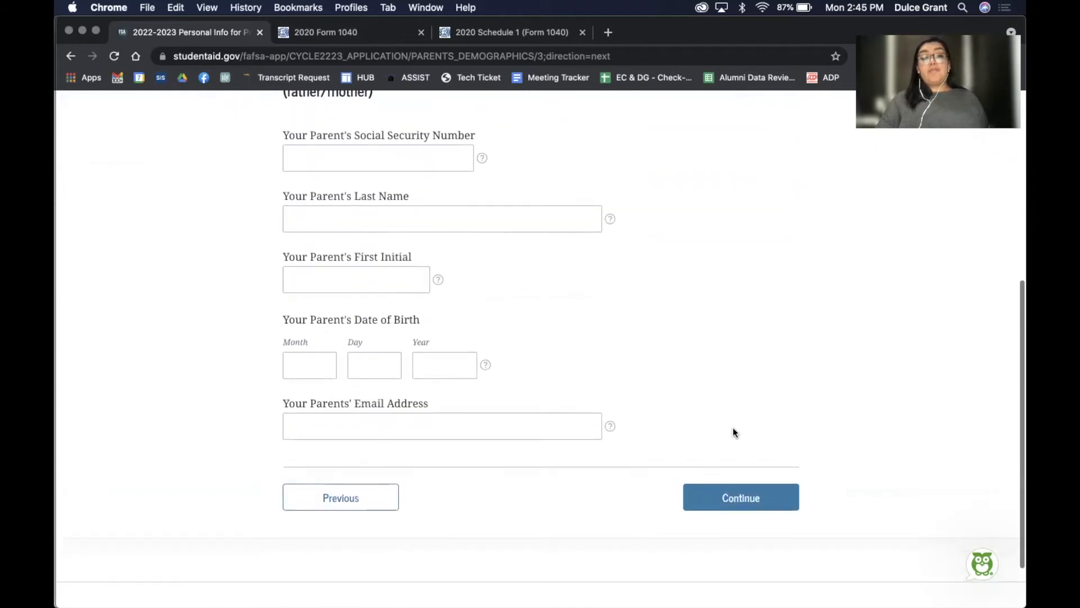
scroll(732, 426, "up", 2)
scroll(732, 427, "down", 1)
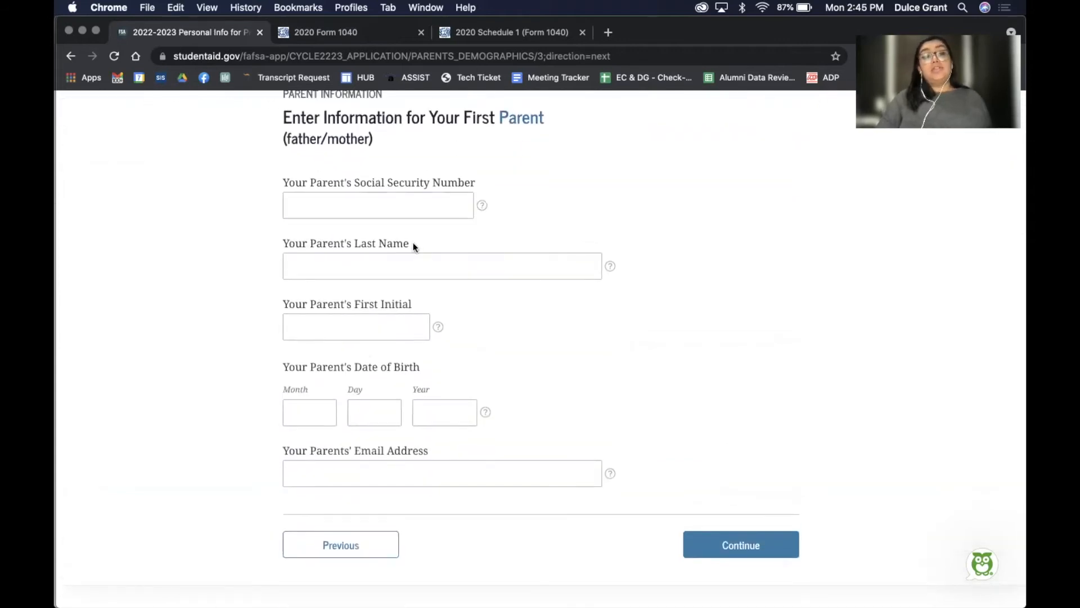
left_click(354, 196)
type("000000000")
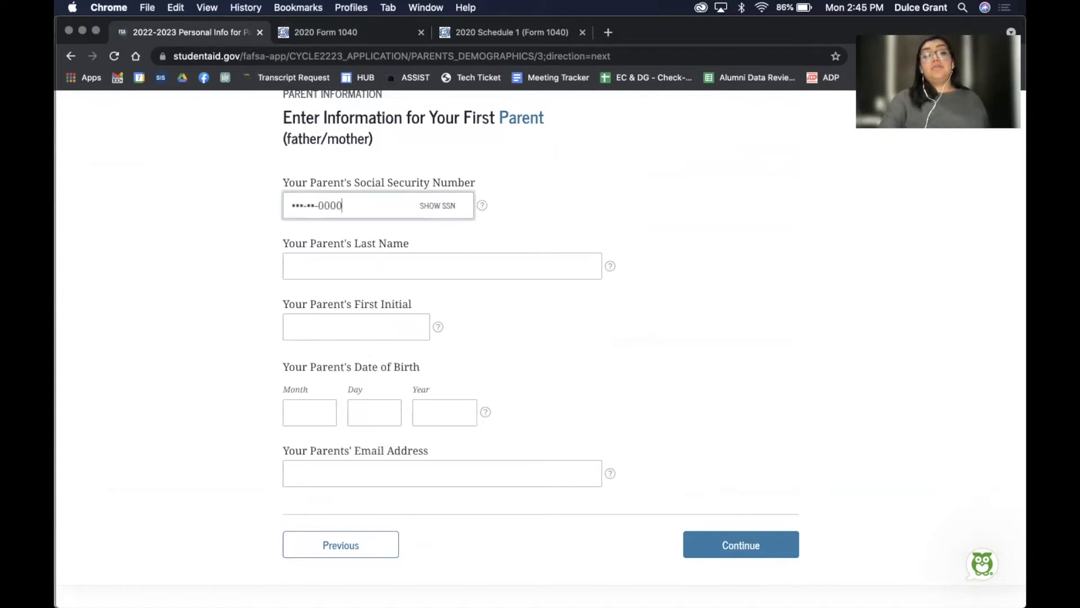
left_click(304, 269)
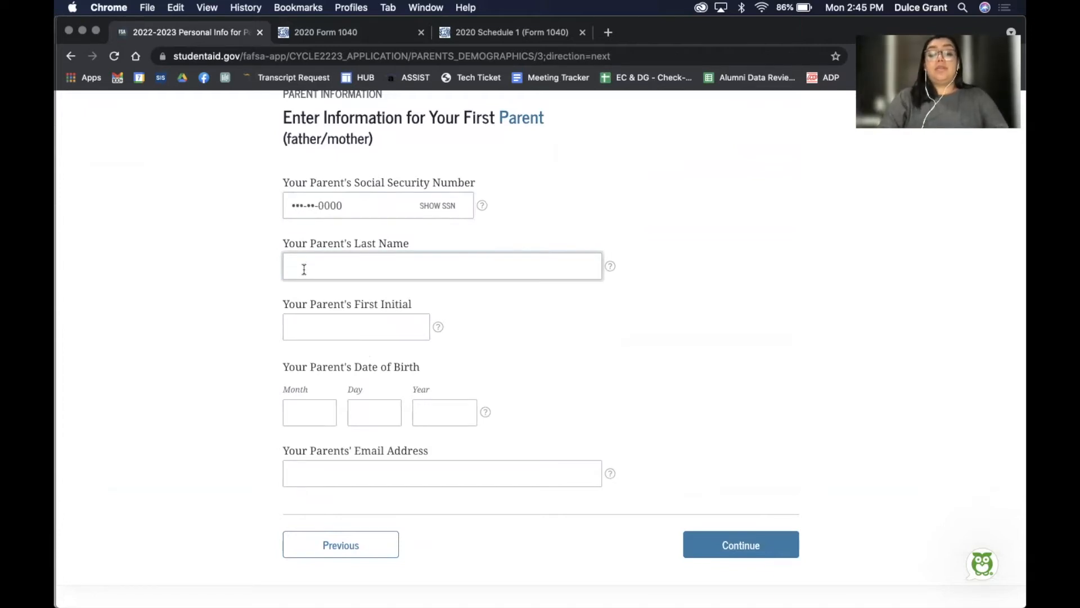
type("Flores")
Enter the first parent's first initial and date of birth, then continue
left_click(305, 330)
type("H")
left_click(303, 411)
type("09")
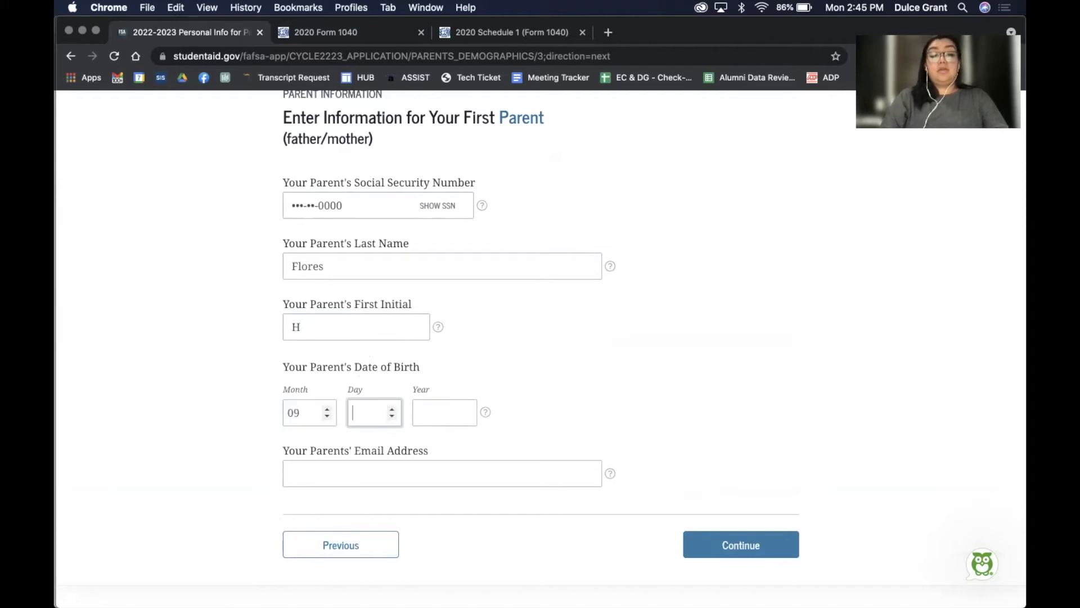
type("09")
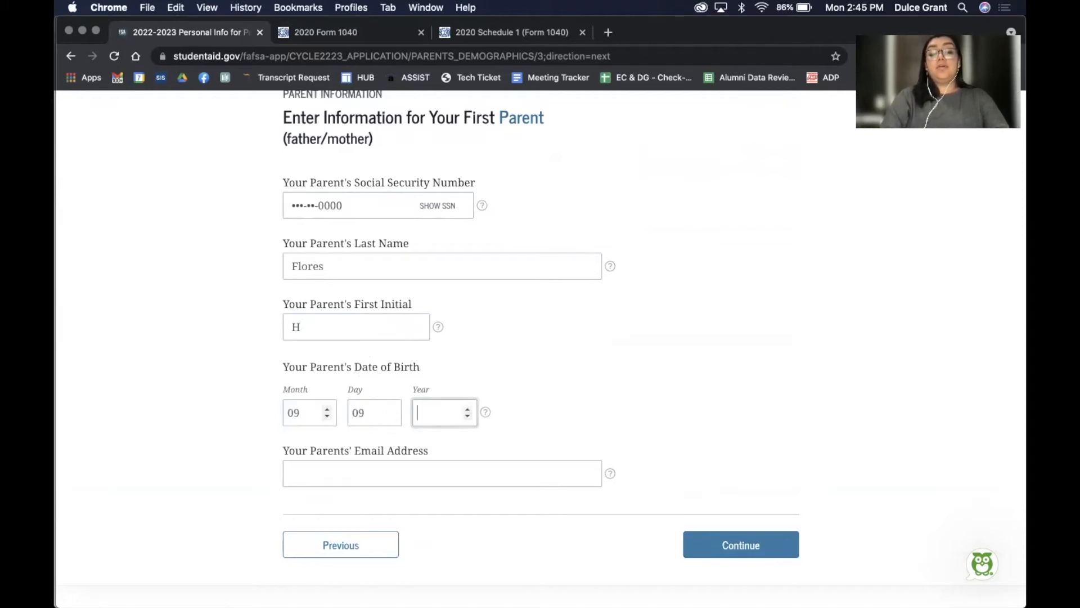
type("1972")
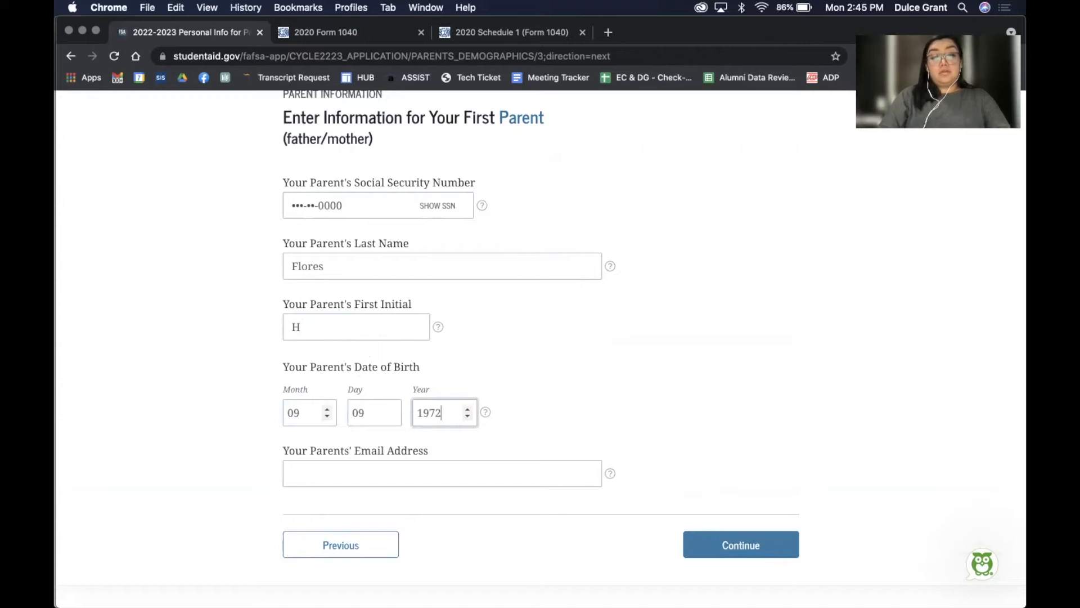
scroll(263, 447, "down", 2)
key("Tab")
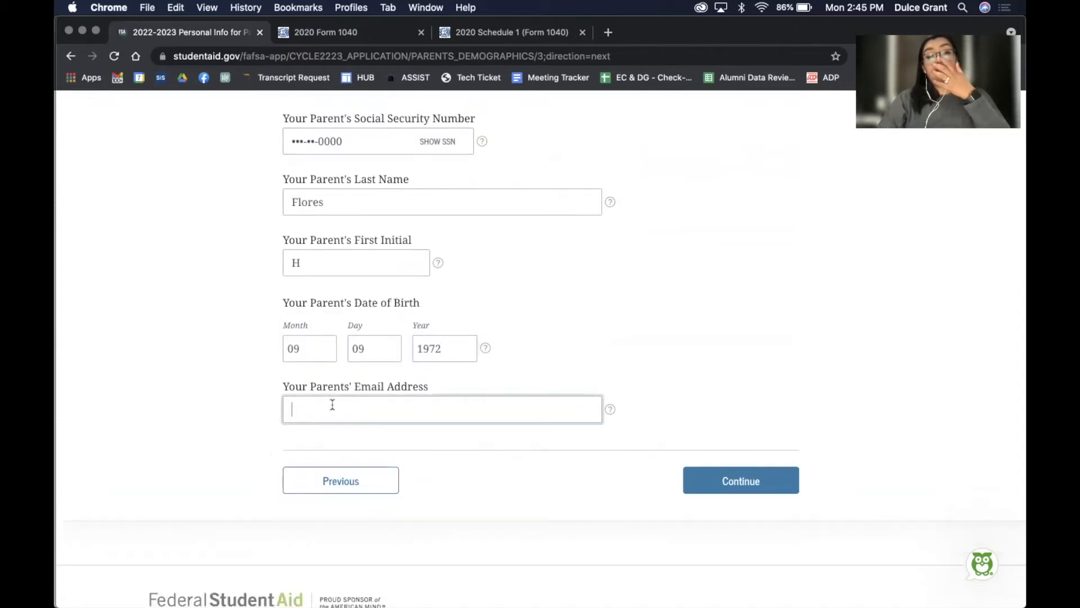
left_click(744, 482)
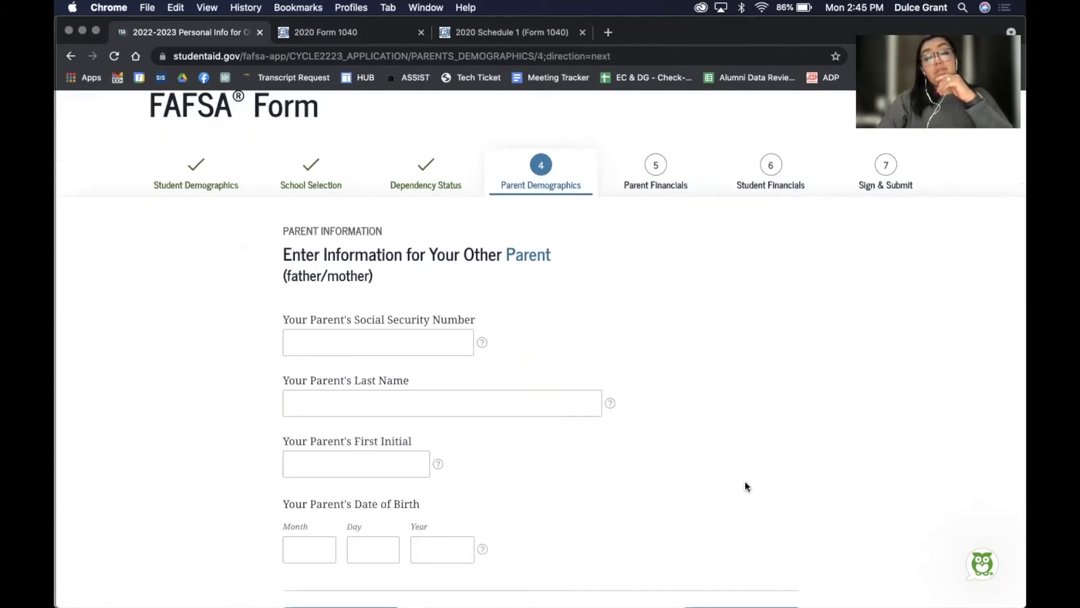
Enter the other parent's Social Security Number, last name and first initial
left_click(370, 340)
type("100000000")
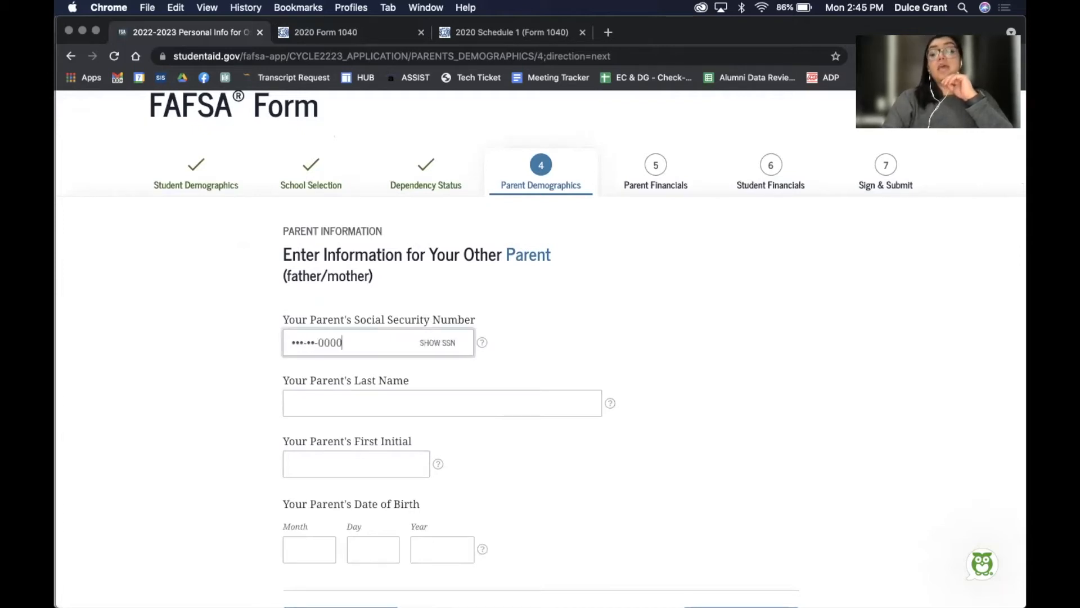
left_click(315, 410)
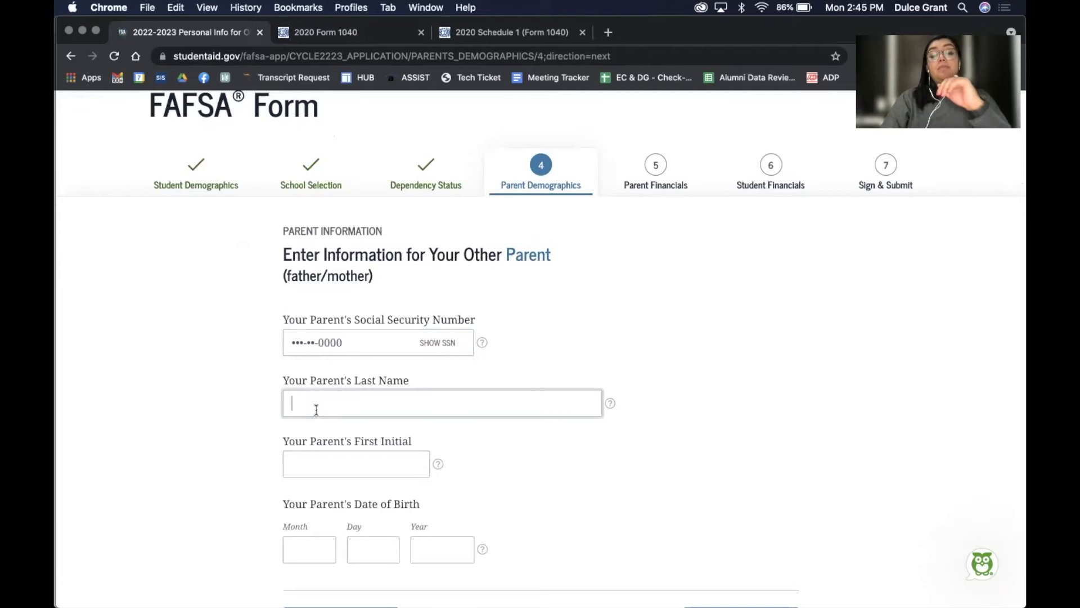
type("Flores")
scroll(312, 385, "down", 2)
left_click(313, 386)
type("A")
Fill in the other parent's birth month, day and year and submit the page
left_click(305, 467)
type("05")
type("03")
type("1")
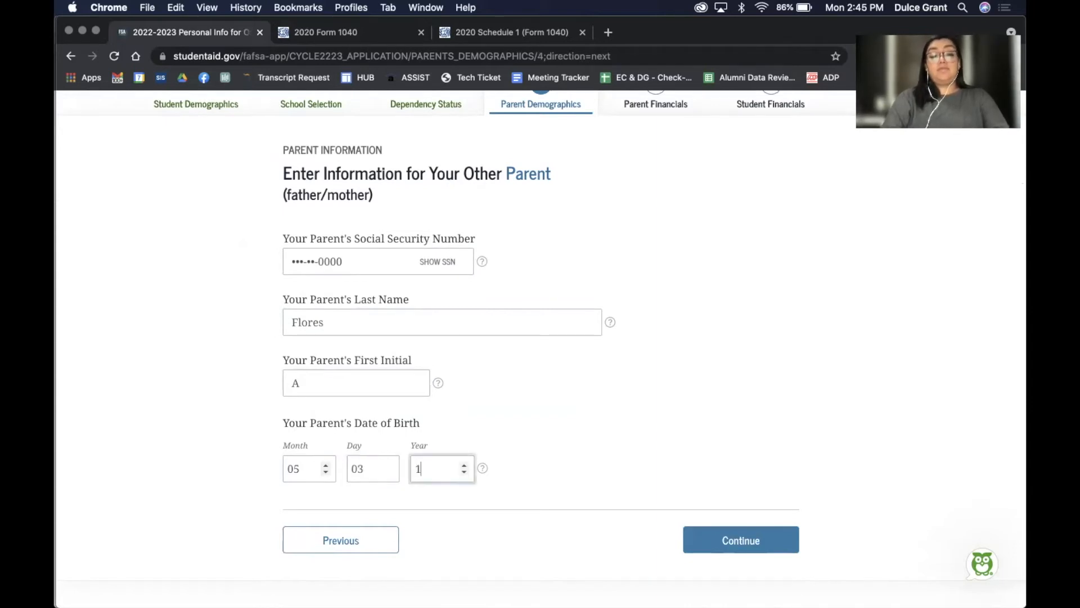
type("972")
scroll(467, 411, "down", 2)
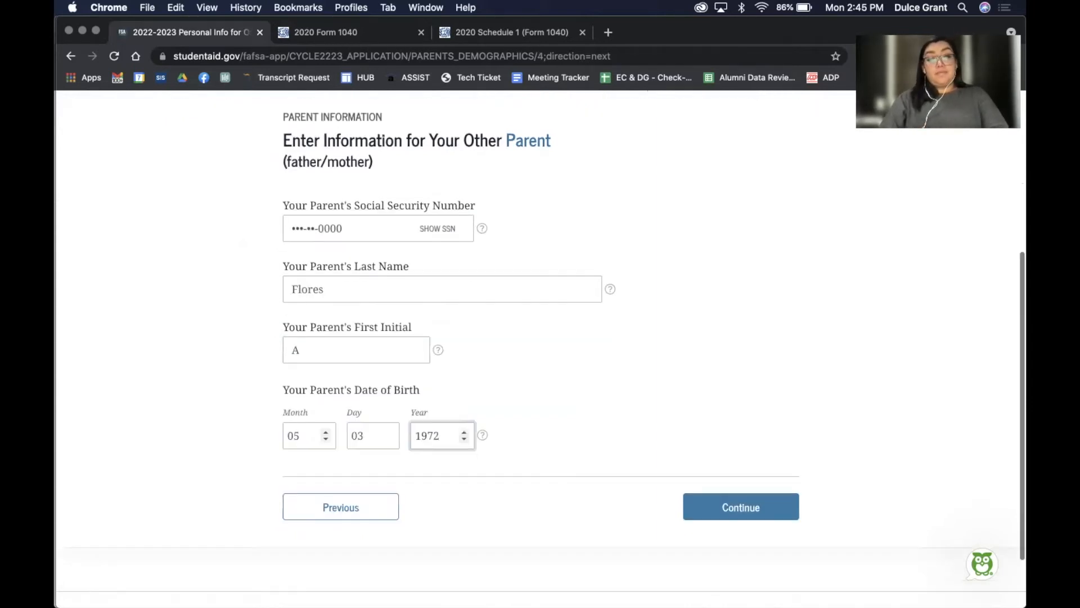
left_click(723, 476)
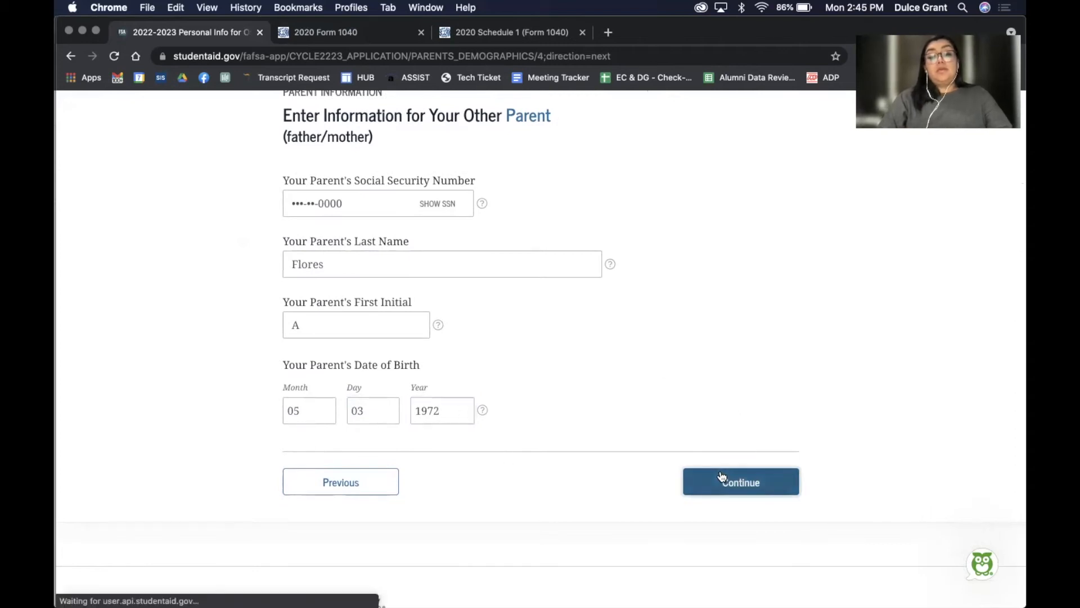
Answer Yes that the parents have lived in California for at least 5 years
scroll(721, 475, "down", 2)
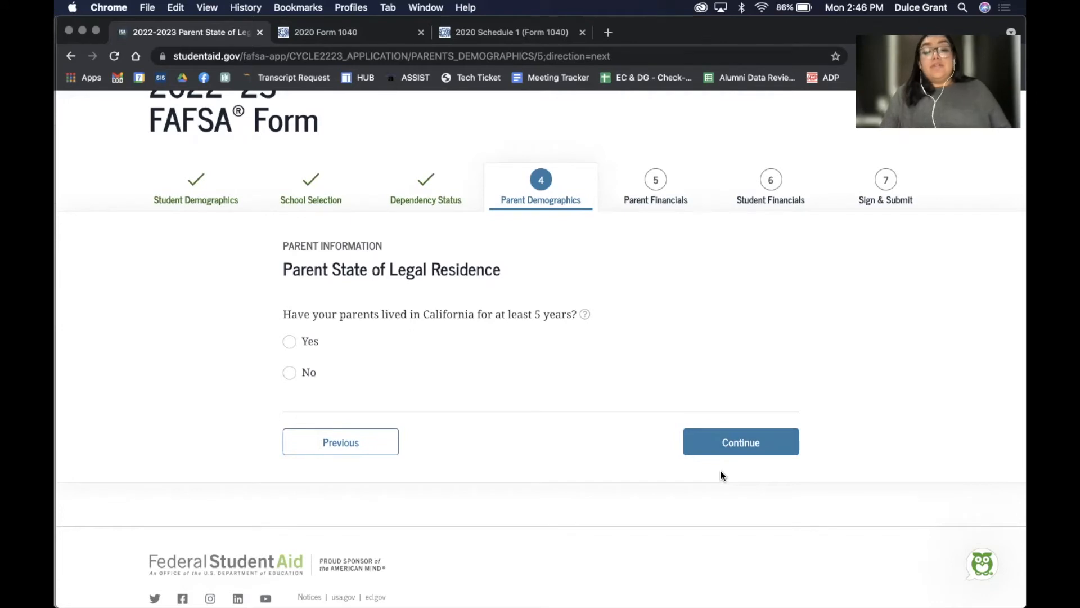
left_click(289, 341)
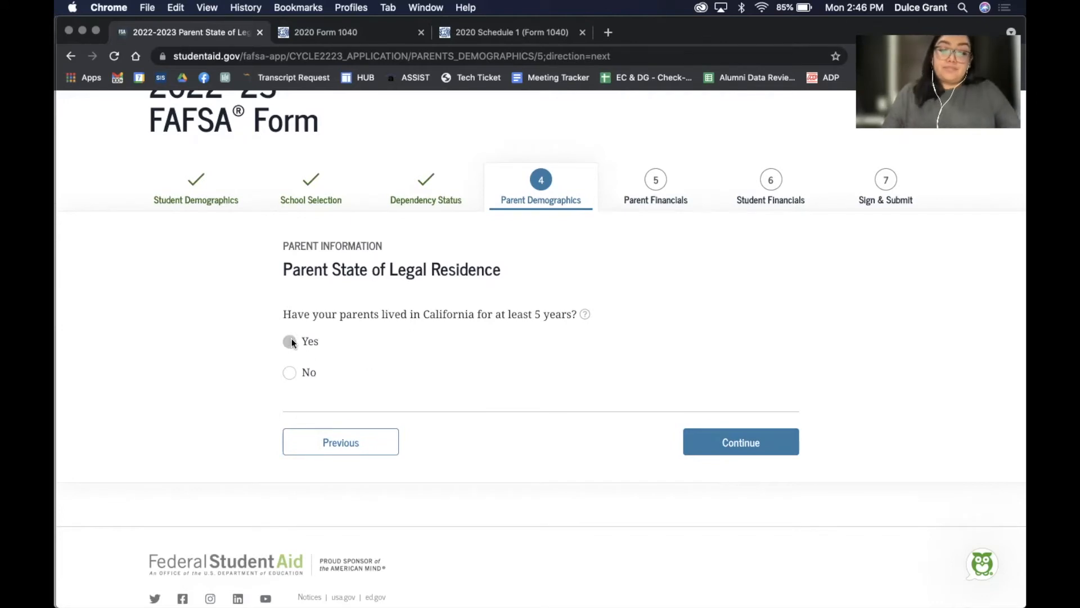
left_click(741, 454)
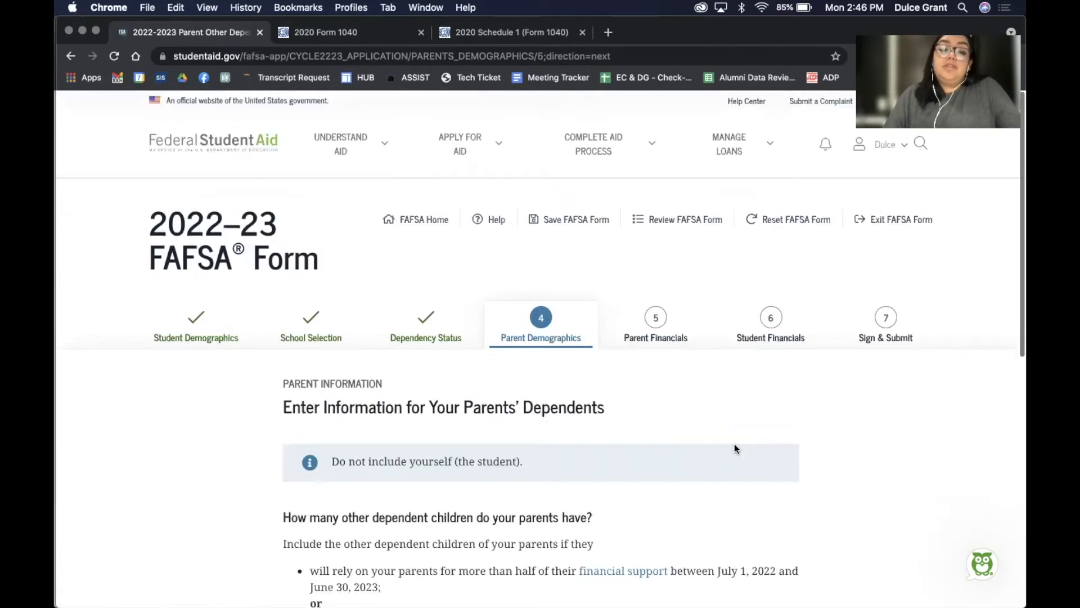
Enter 3 other dependent children and 1 other dependent, giving a household size of 7
scroll(734, 448, "down", 5)
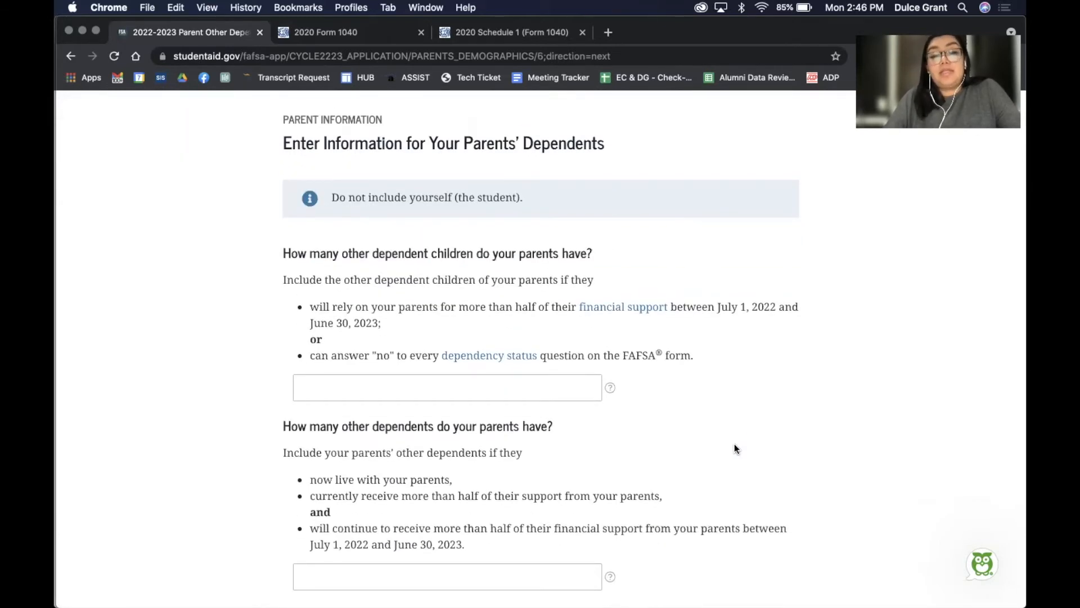
left_click(524, 392)
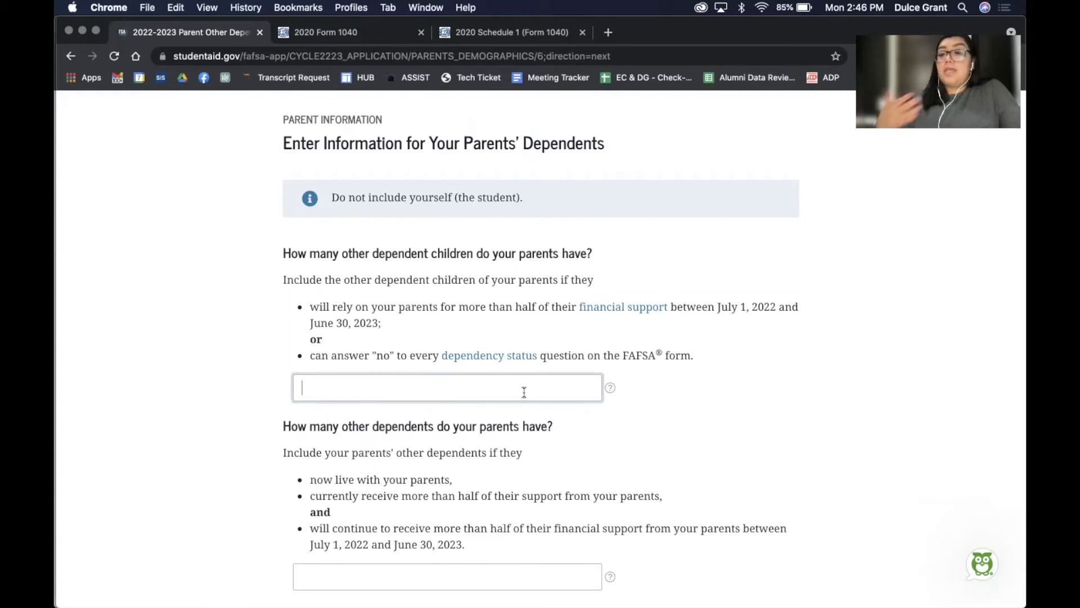
type("3")
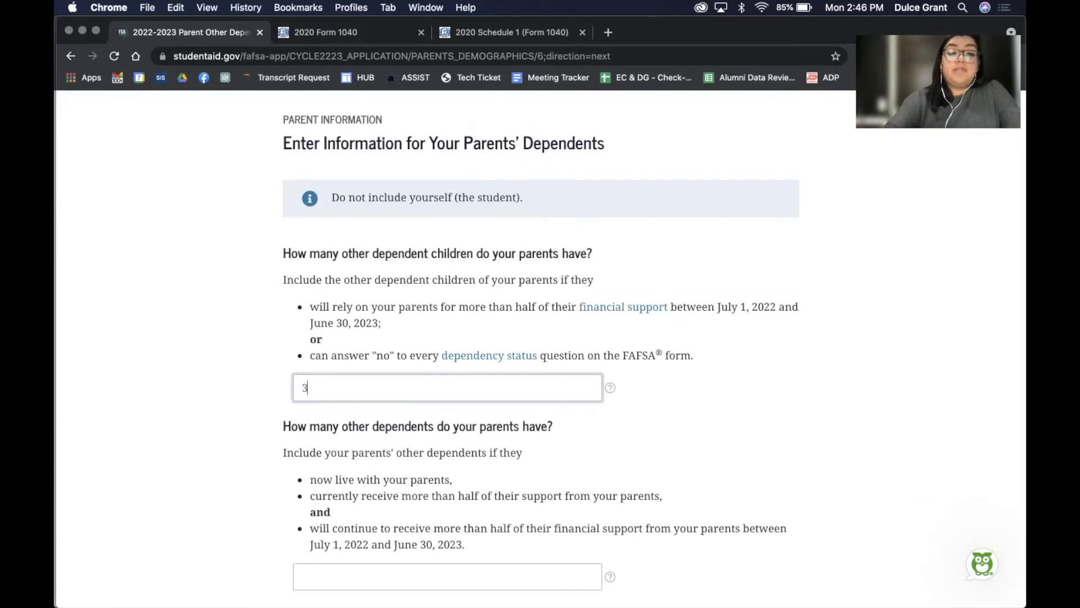
left_click(810, 425)
scroll(809, 423, "down", 4)
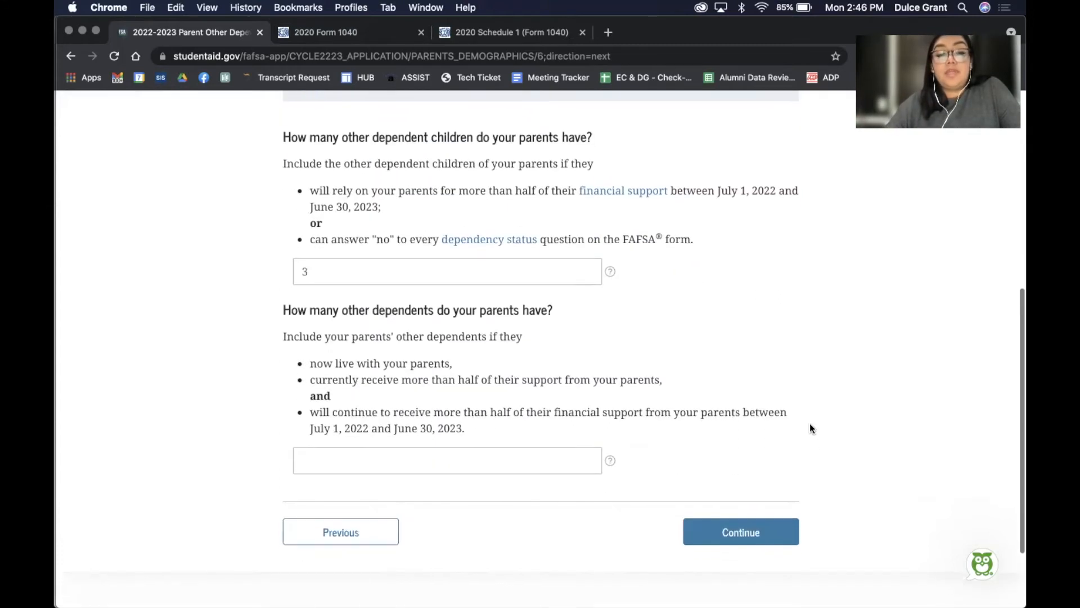
left_click(354, 463)
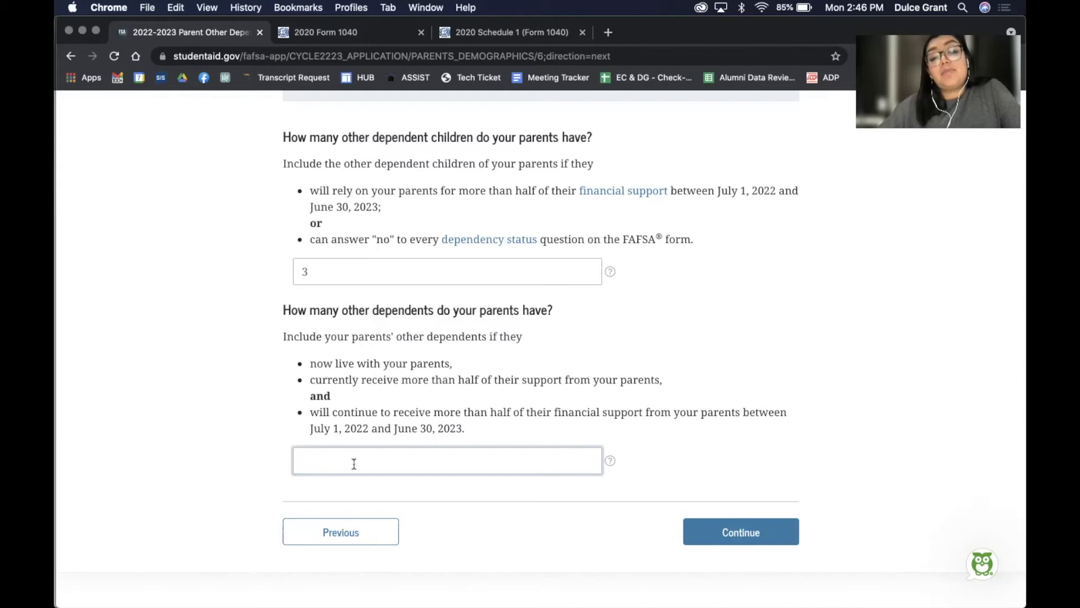
type("1")
left_click(729, 340)
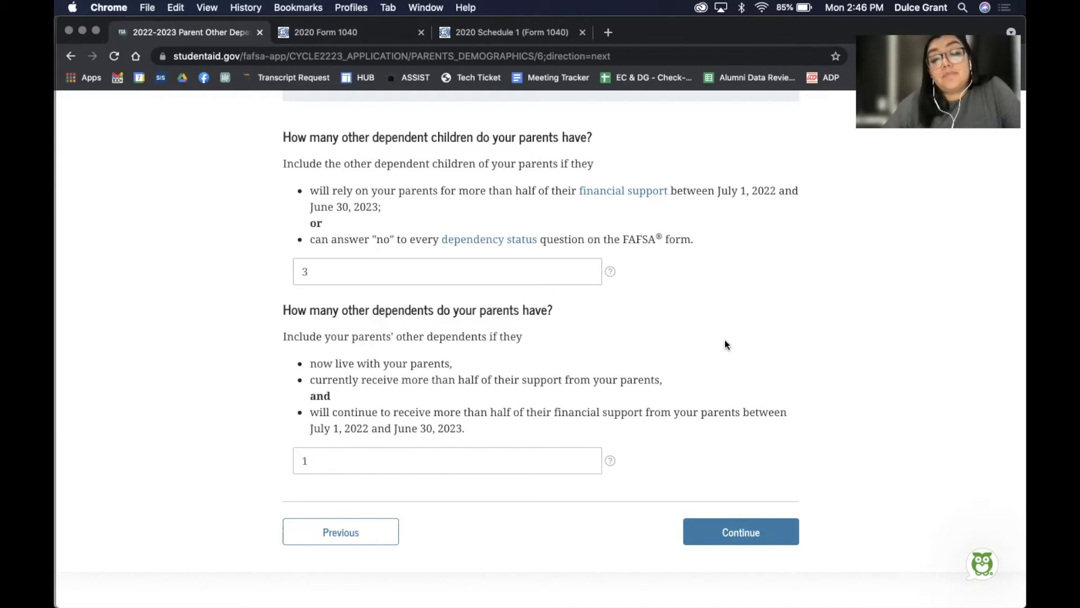
scroll(725, 339, "down", 2)
left_click(723, 419)
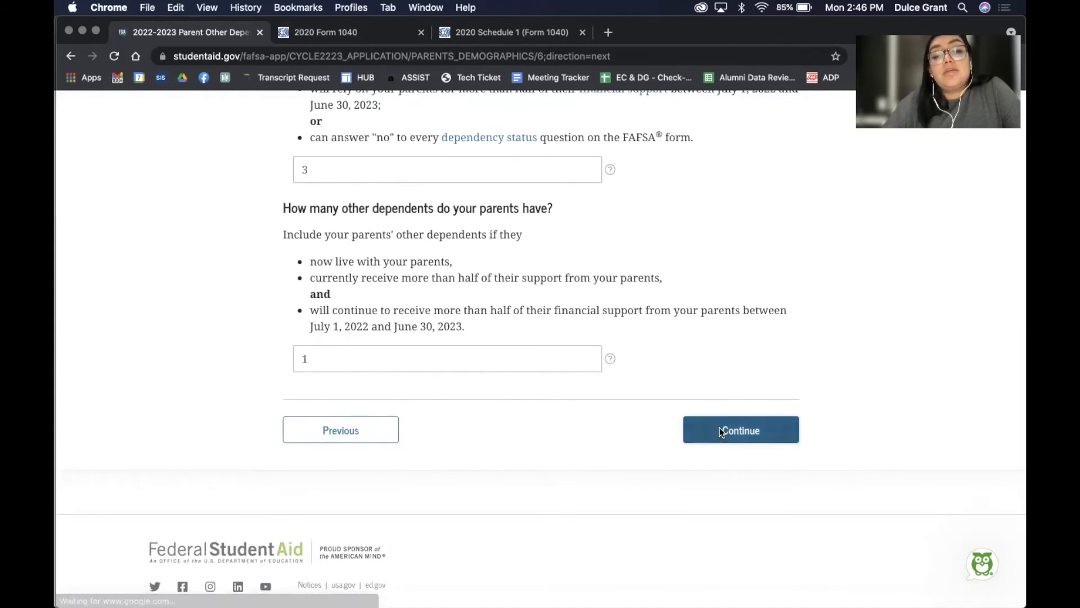
scroll(725, 370, "down", 3)
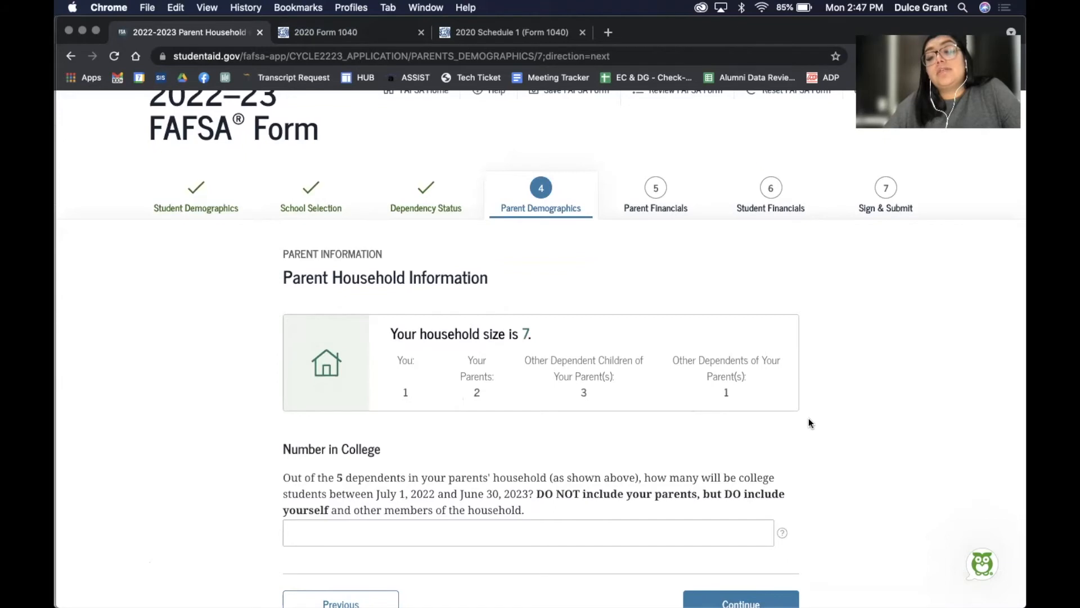
Enter 1 for number in college and continue on to Parent Tax Filing Status
scroll(839, 436, "down", 4)
left_click(355, 422)
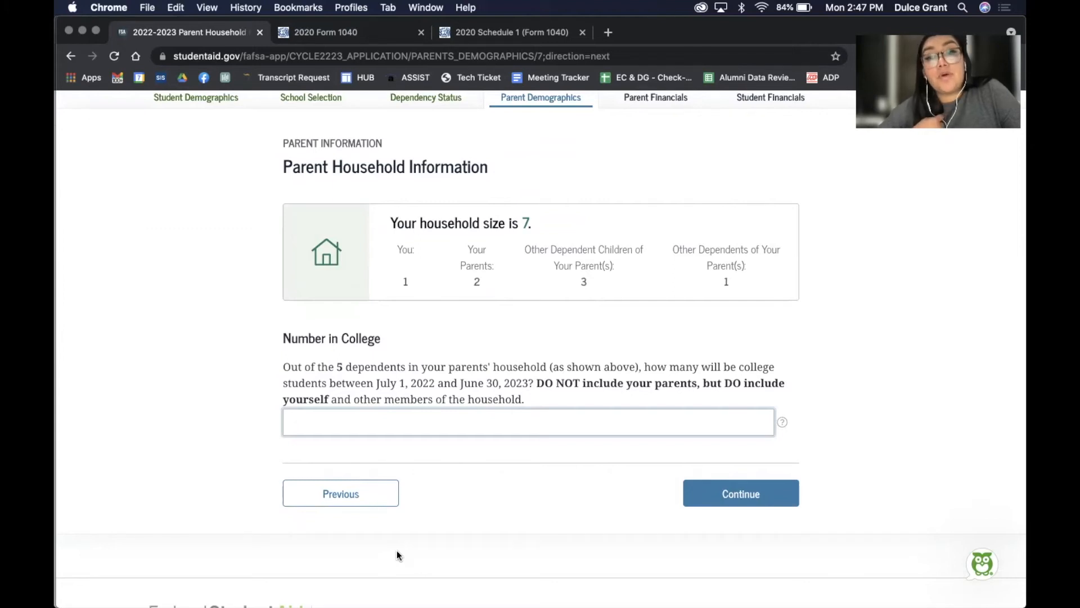
type("1")
left_click(883, 373)
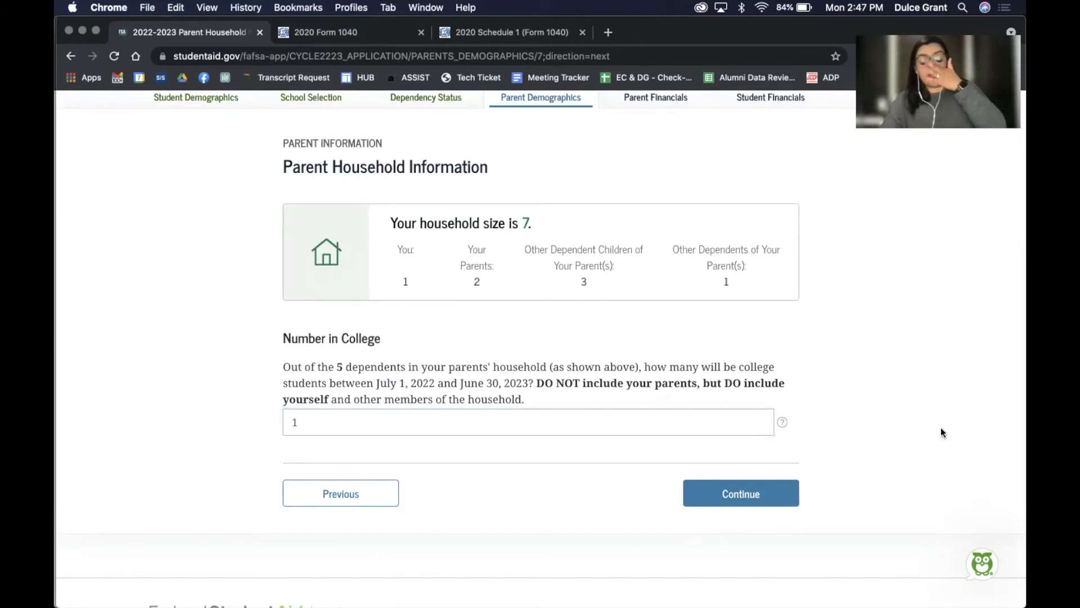
left_click(715, 494)
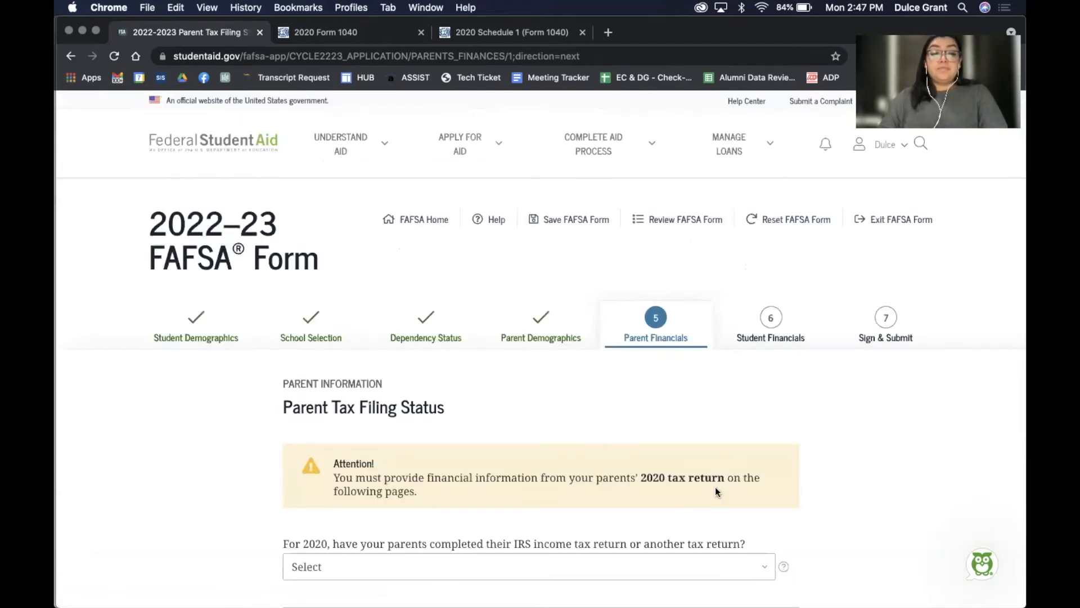
scroll(858, 443, "down", 5)
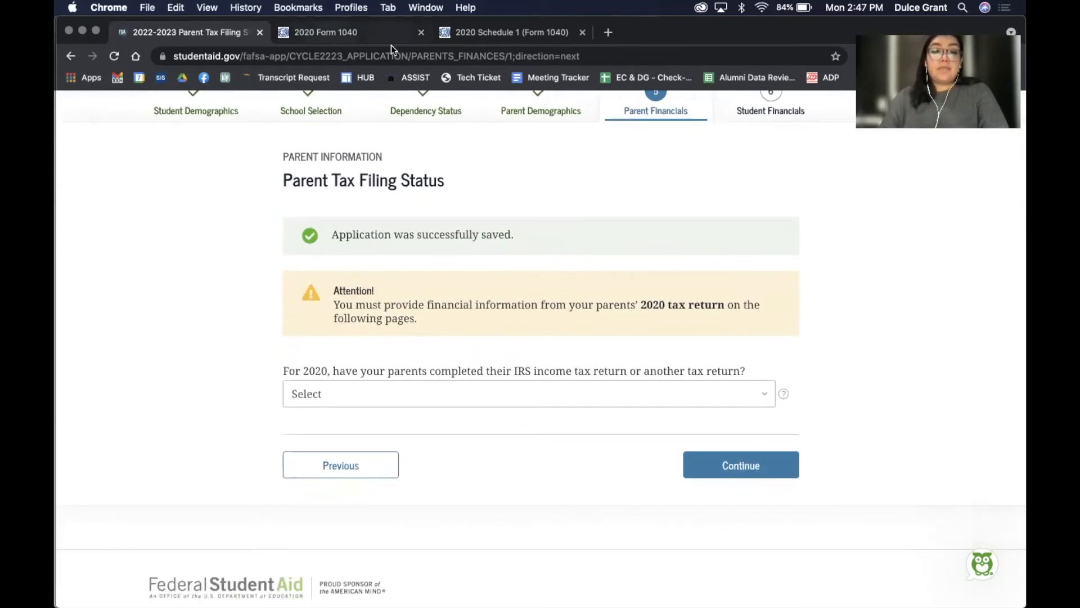
left_click(326, 31)
Review both pages of the 2020 Form 1040, then return to the parents' tax return question
scroll(581, 237, "up", 20)
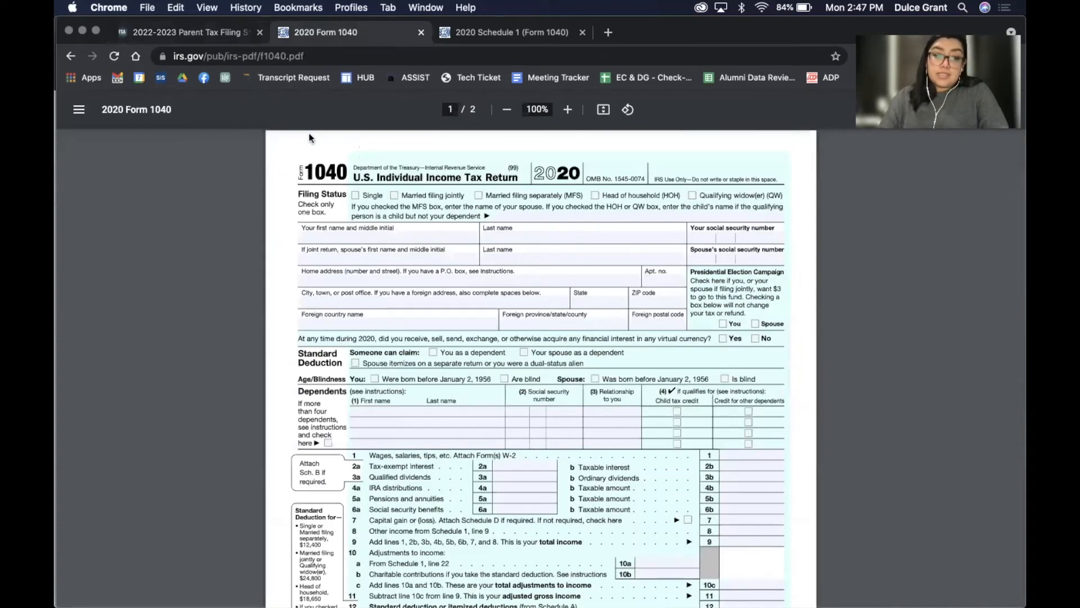
scroll(653, 337, "down", 20)
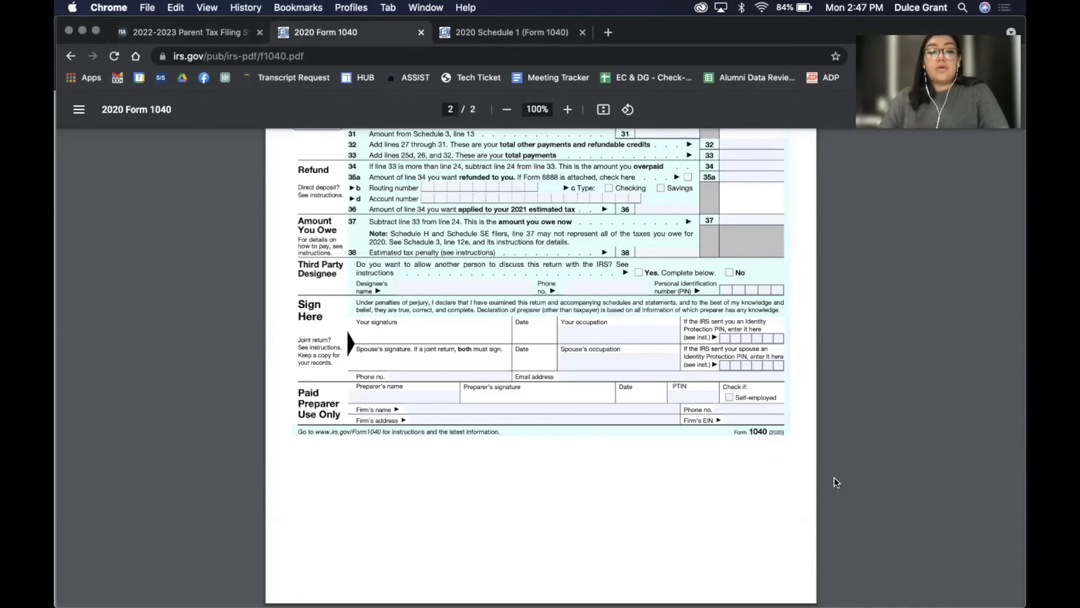
scroll(834, 477, "up", 20)
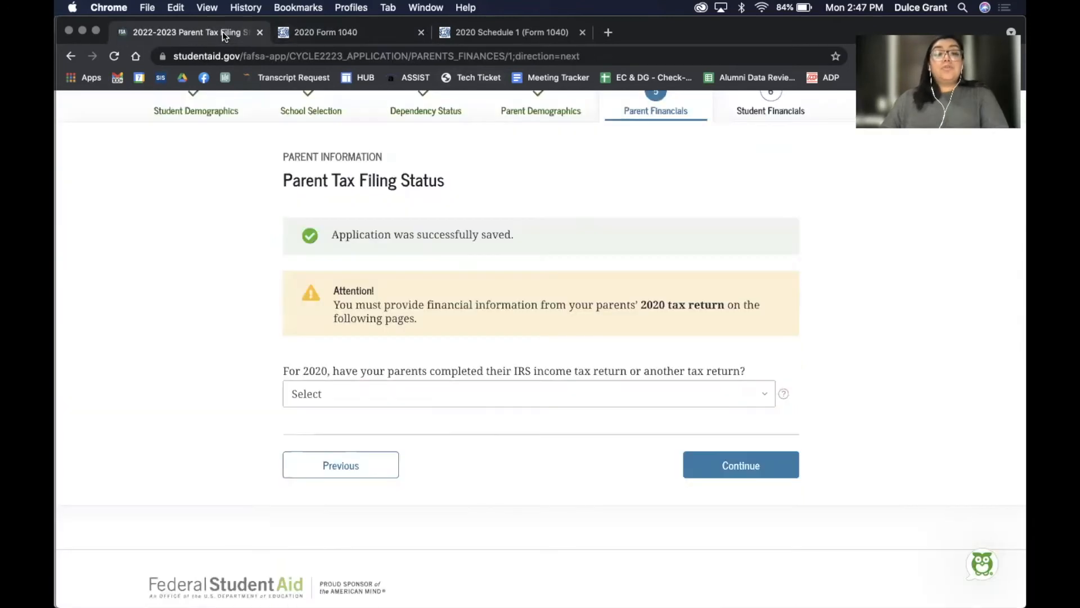
left_click(193, 33)
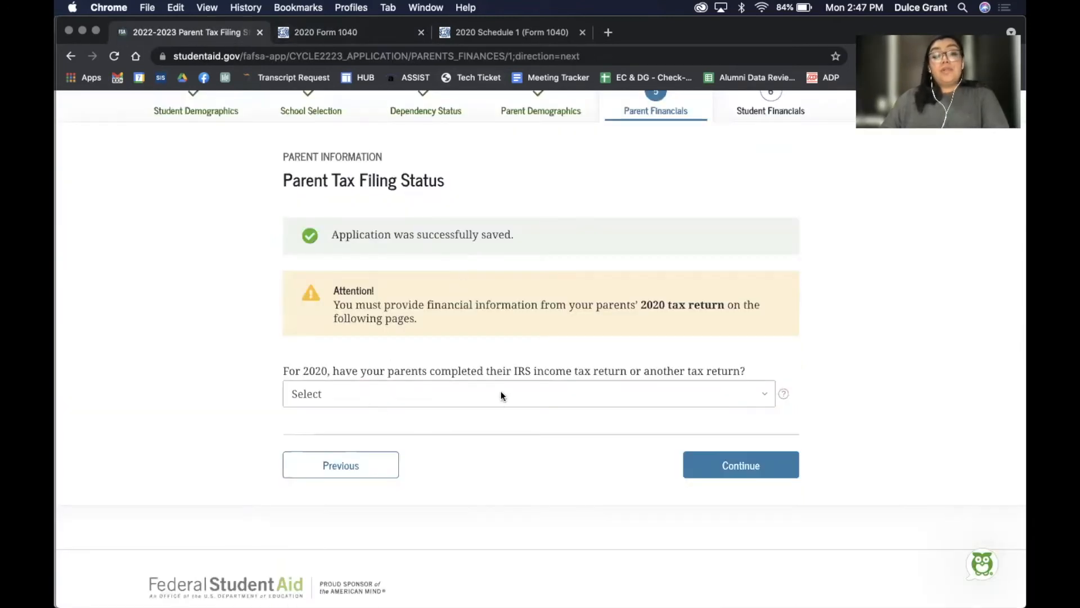
left_click(544, 386)
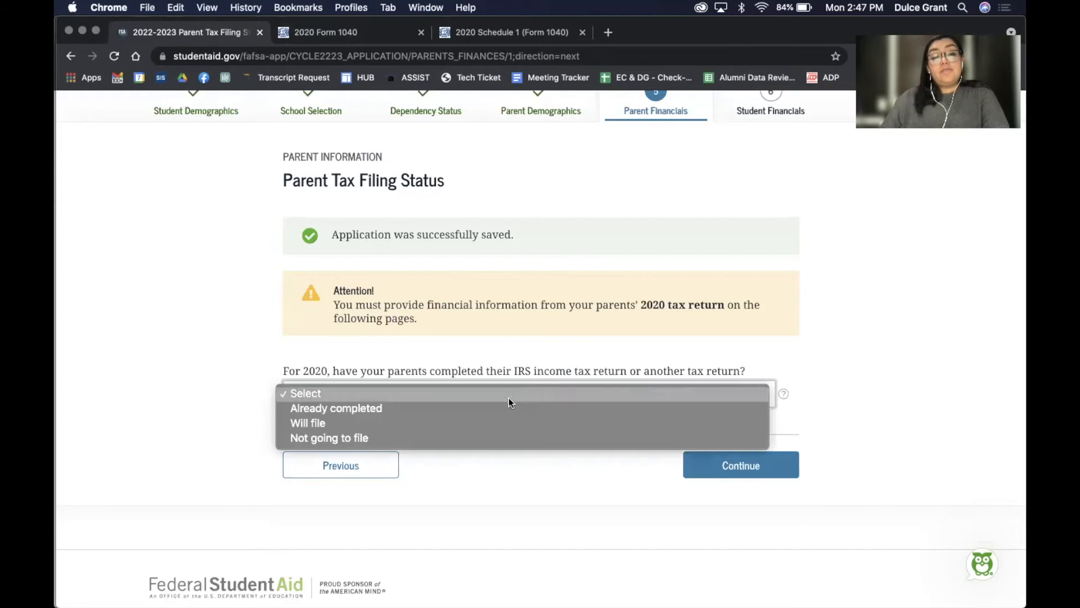
Set the parents' tax return status to Already completed and the return type to IRS Form 1040
left_click(494, 408)
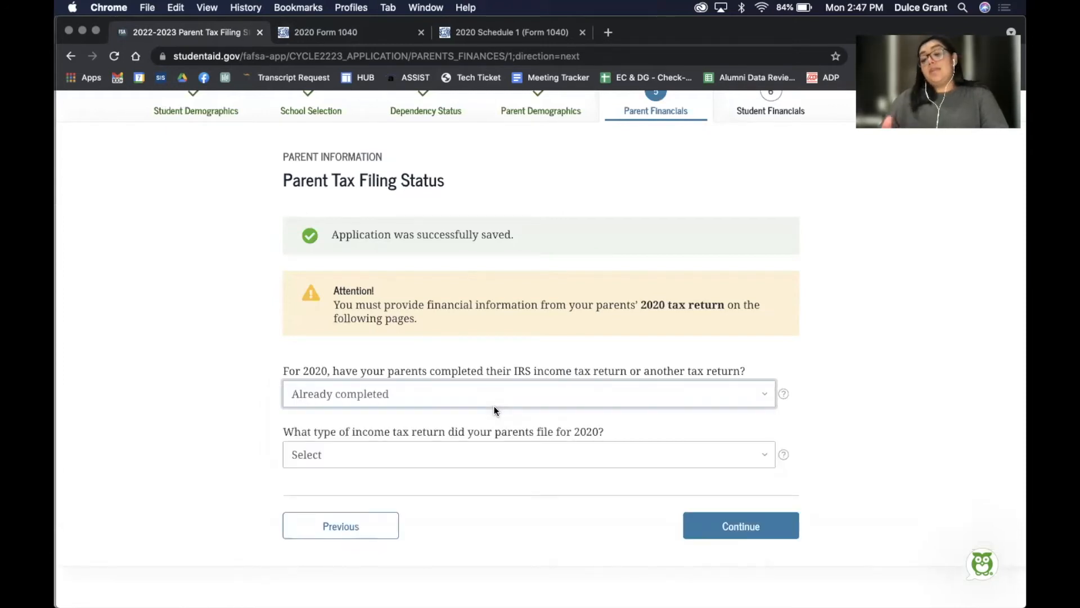
left_click(491, 383)
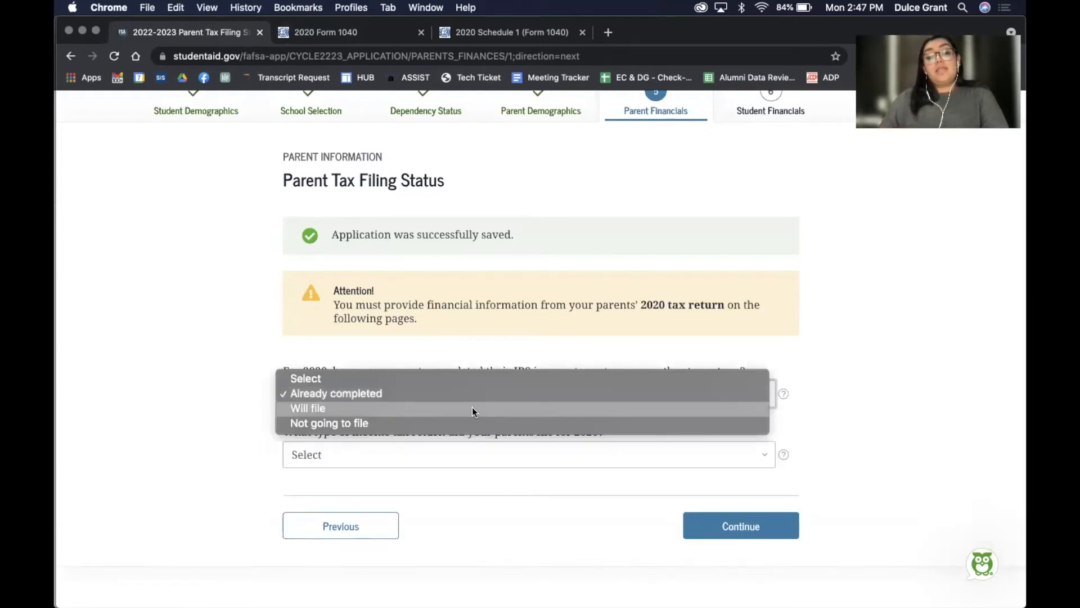
left_click(472, 409)
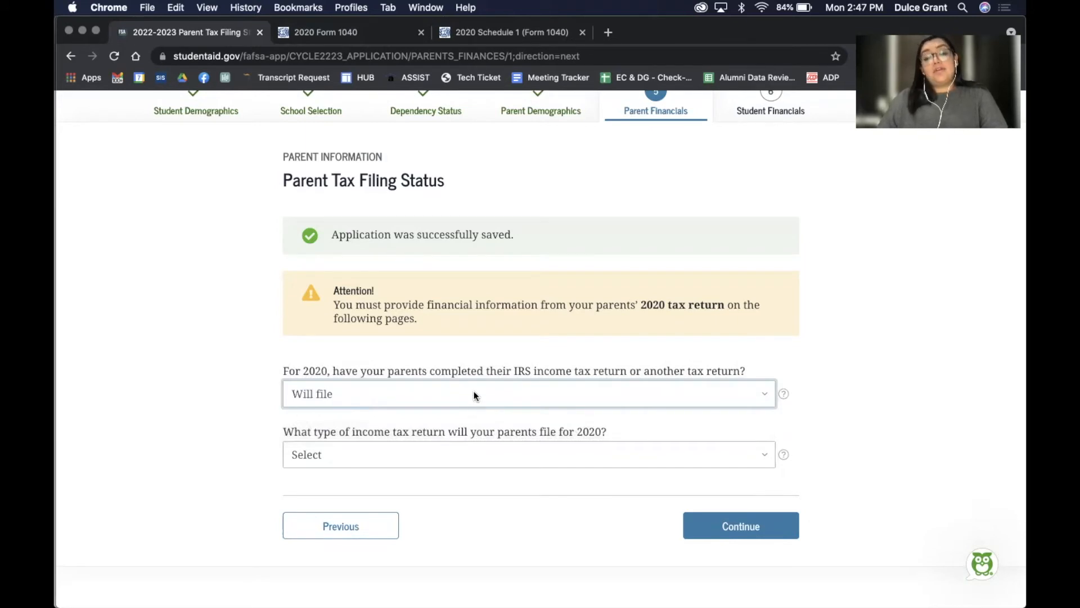
left_click(474, 395)
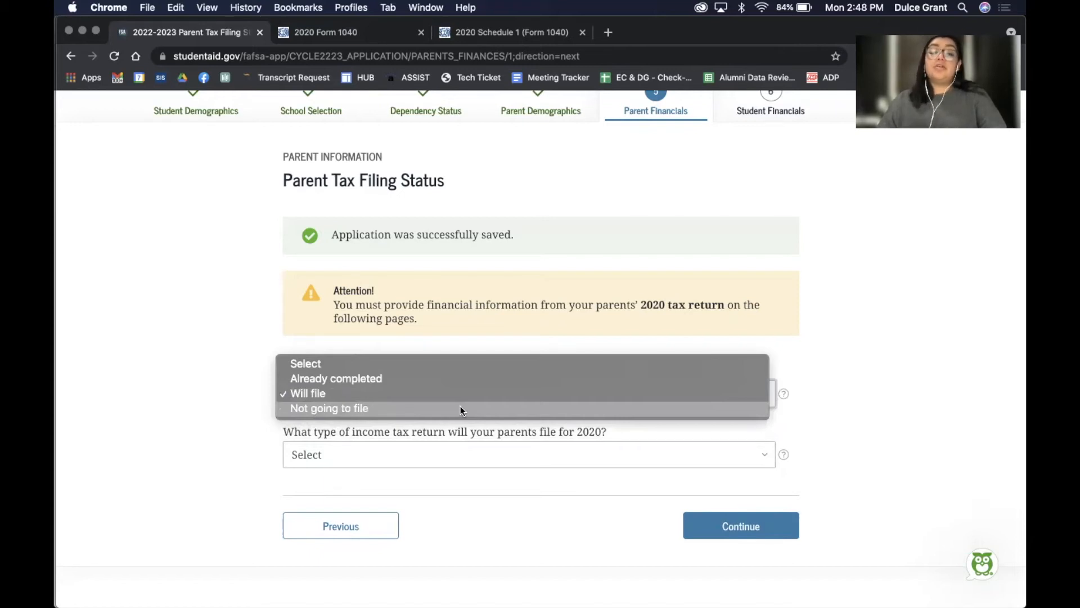
left_click(449, 380)
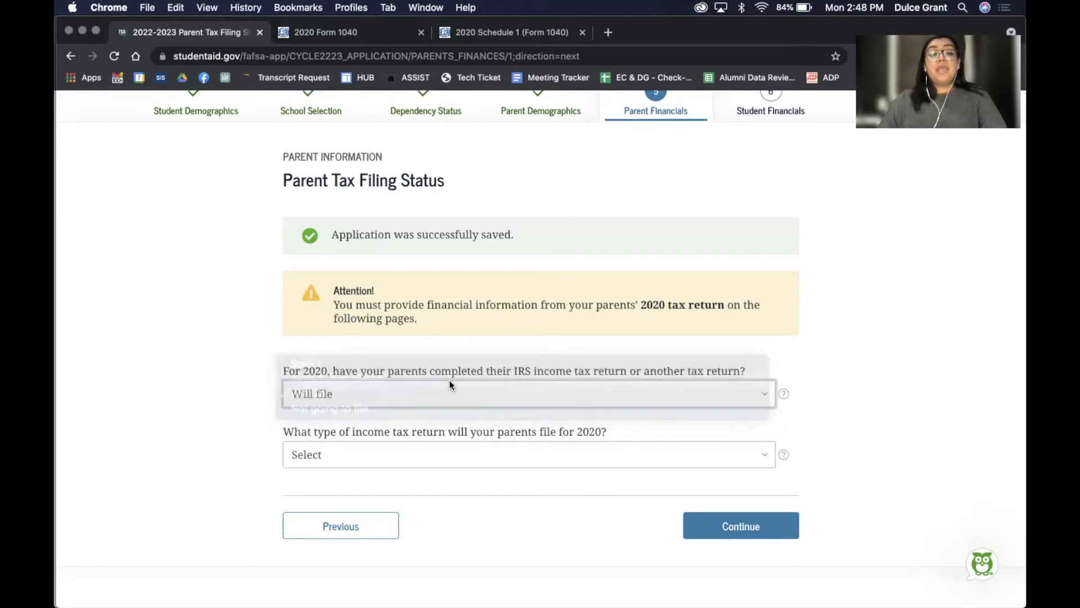
left_click(447, 454)
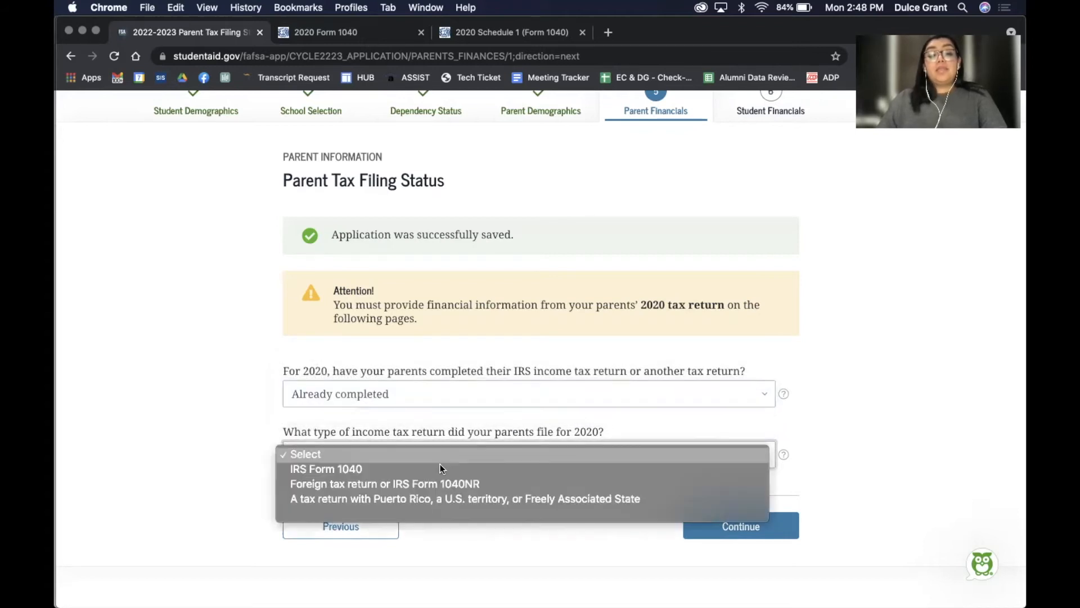
left_click(437, 467)
scroll(772, 483, "down", 5)
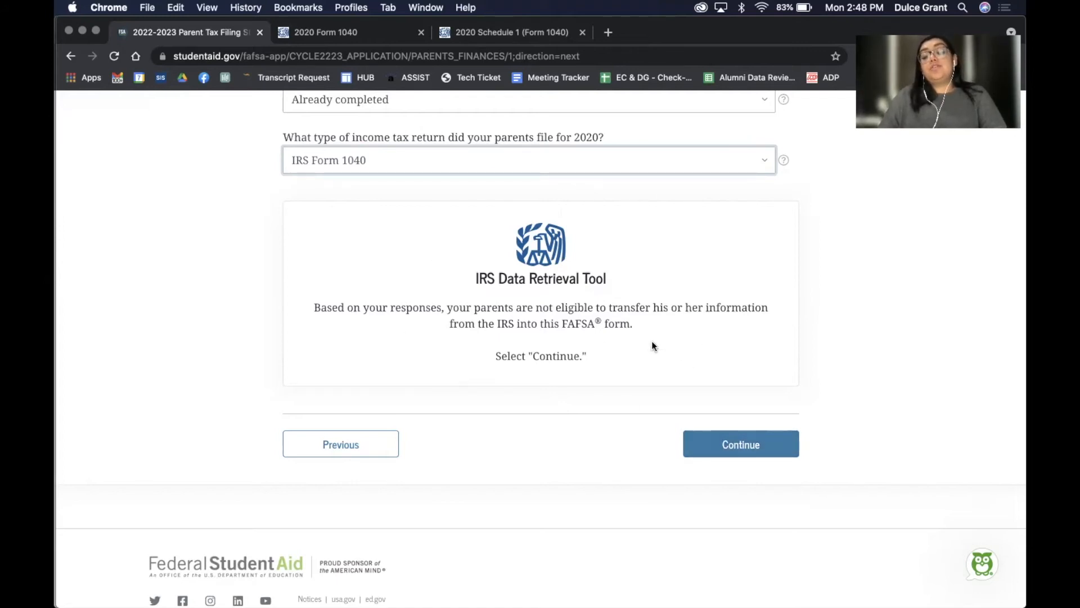
Go to Parent IRS Info and find the line 11 adjusted gross income on the Form 1040
left_click(726, 443)
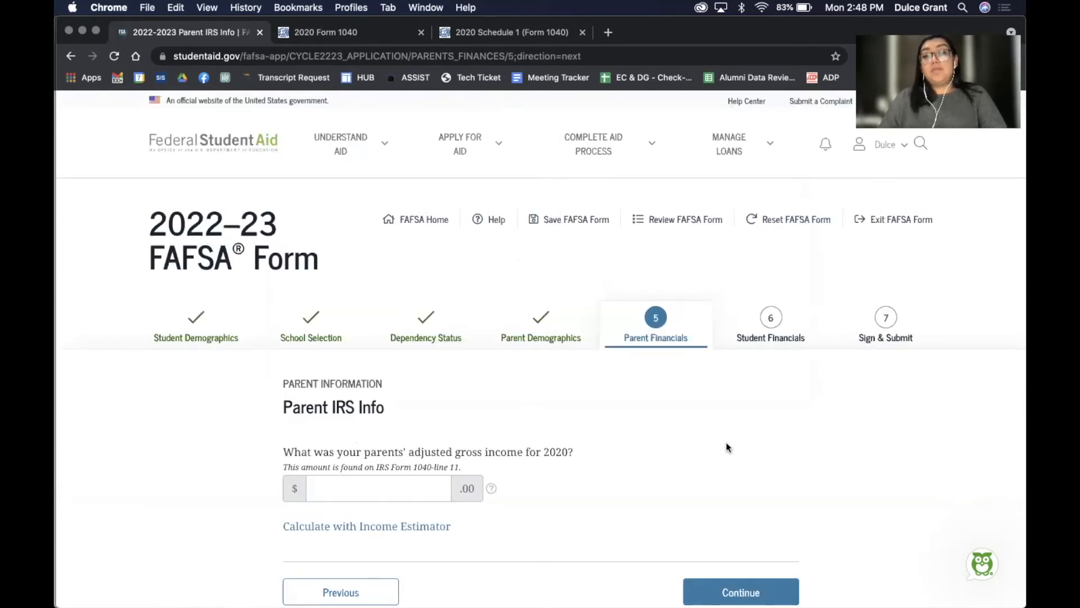
scroll(726, 448, "down", 2)
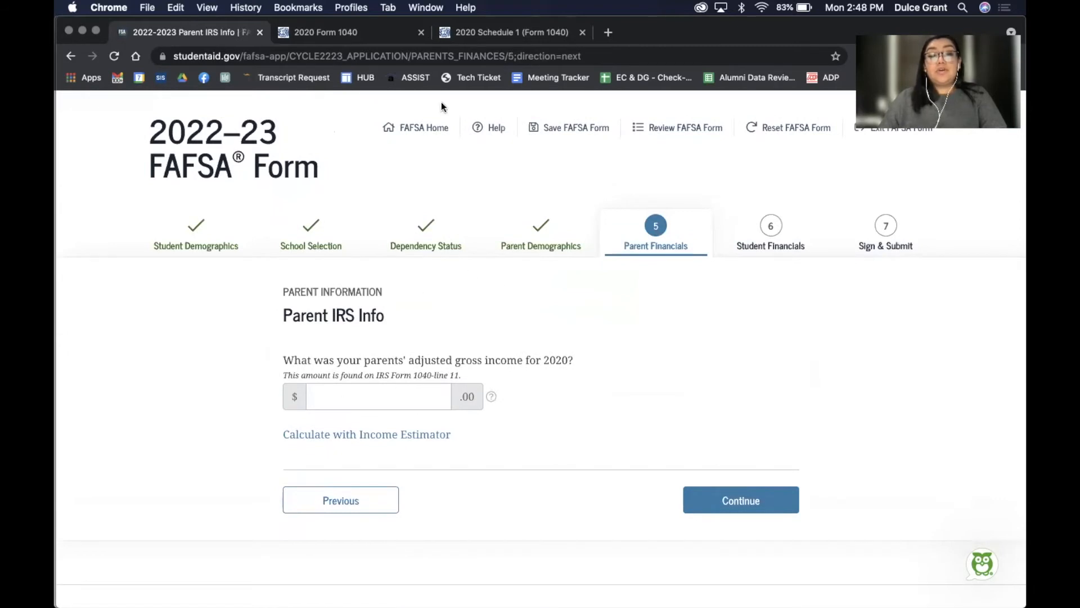
left_click(334, 31)
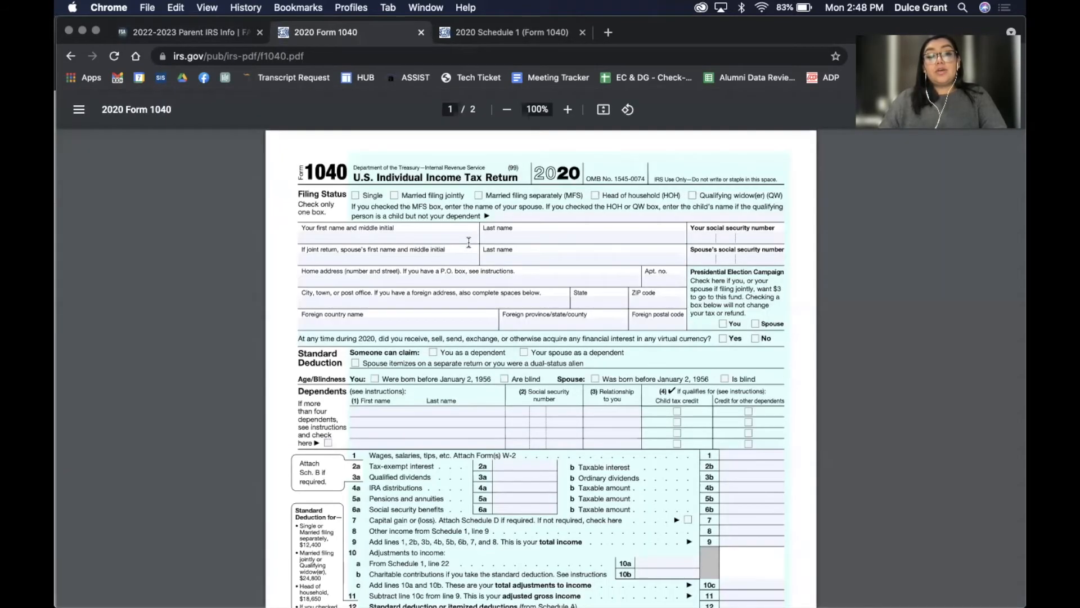
scroll(468, 242, "down", 2)
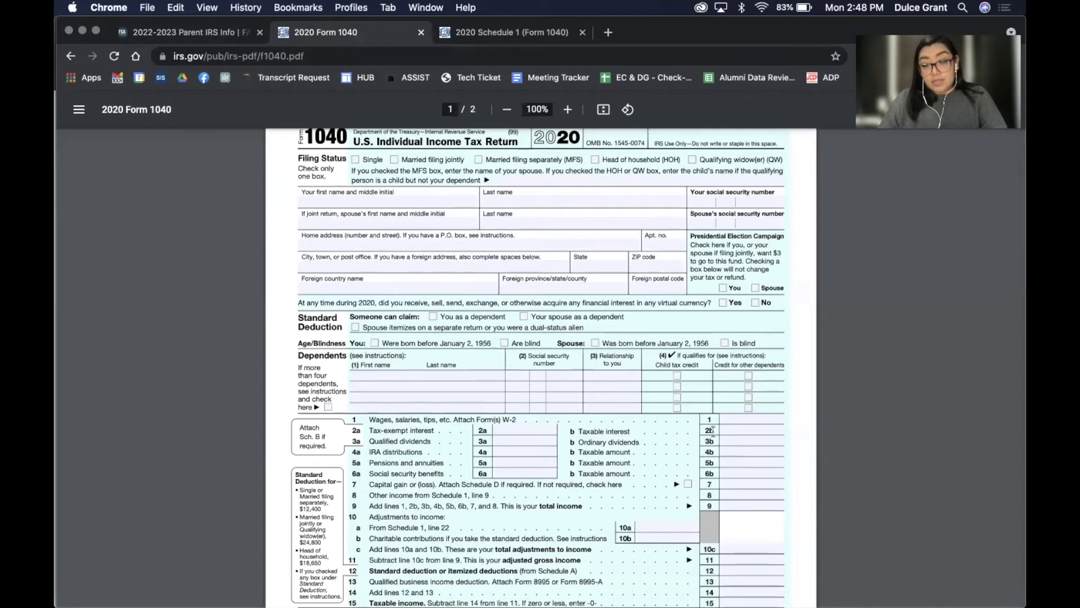
scroll(716, 464, "down", 4)
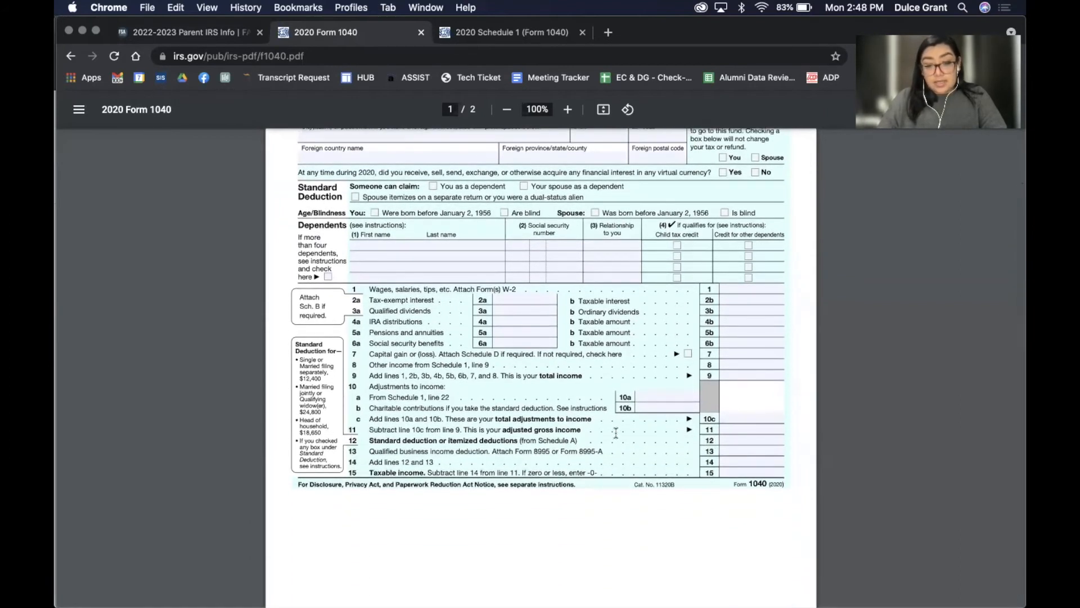
left_click(741, 429)
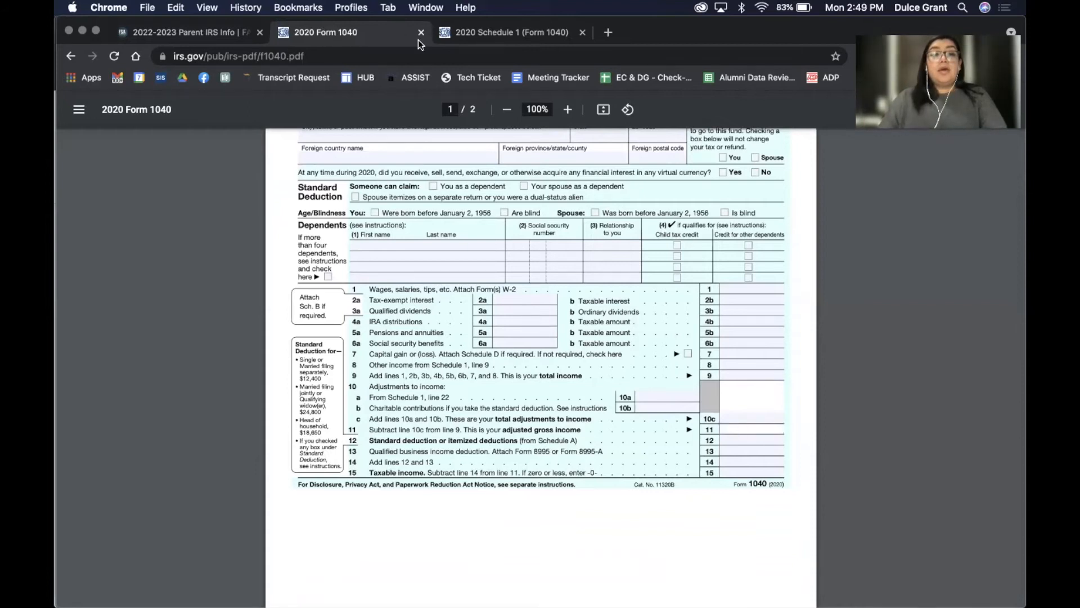
Enter 23000 as the parents' 2020 adjusted gross income and continue
left_click(186, 32)
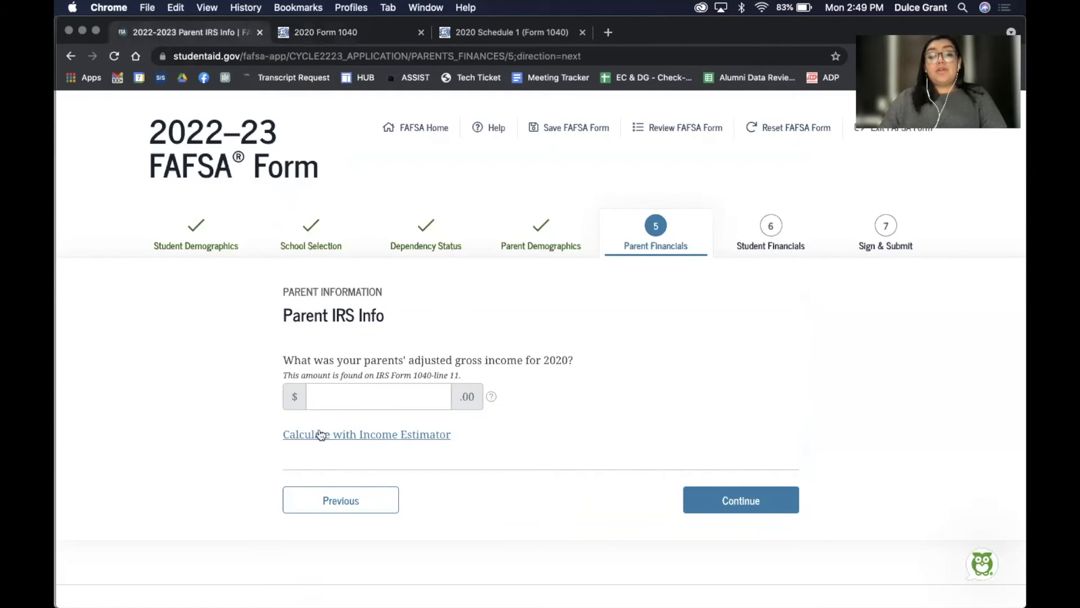
left_click(328, 394)
type("230000")
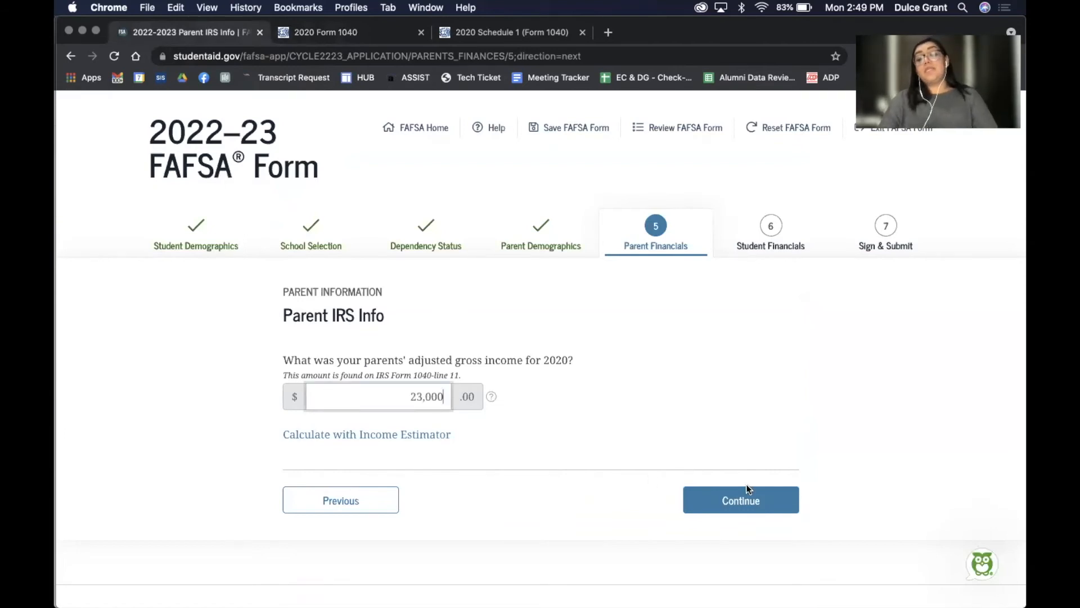
left_click(744, 499)
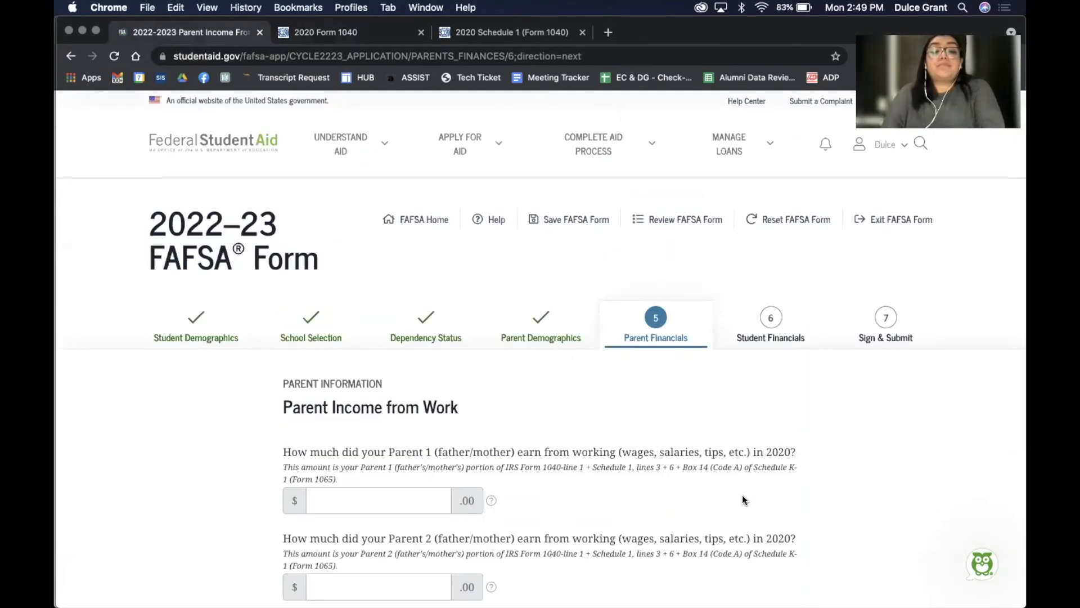
Open a new browser tab beside the Parent Income from Work page
scroll(742, 494, "down", 3)
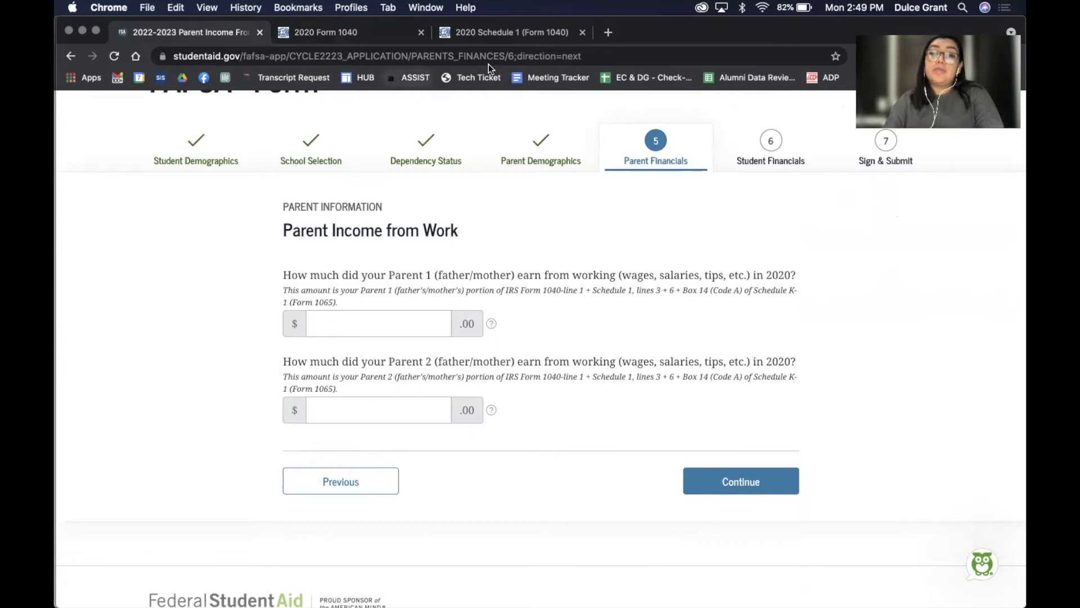
left_click(607, 34)
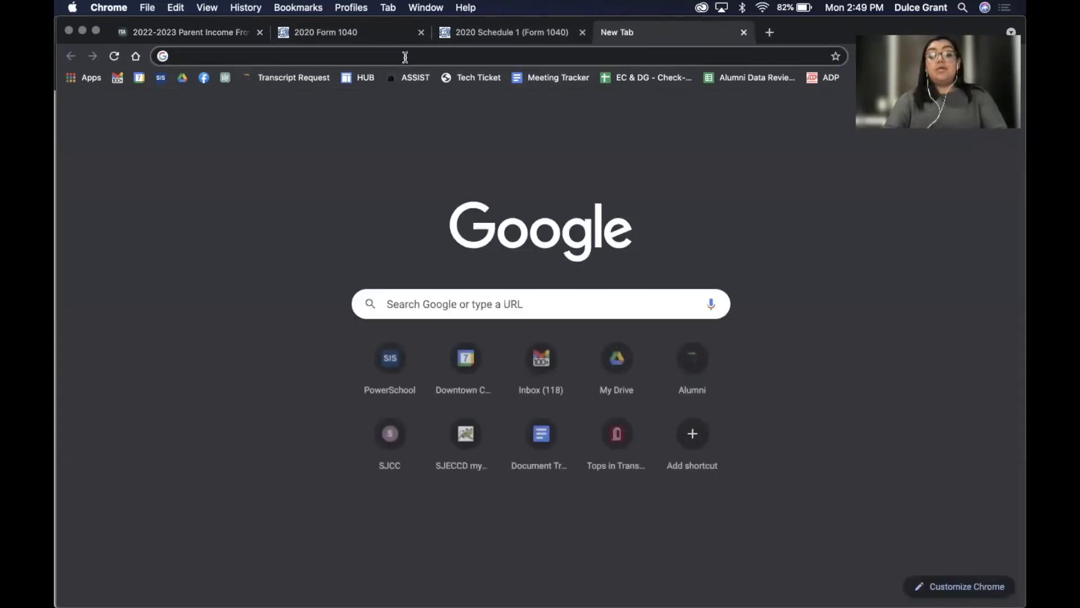
Search Google Images for 'w-2 2020 sample', preview the first result, then return to FAFSA
type("w-2")
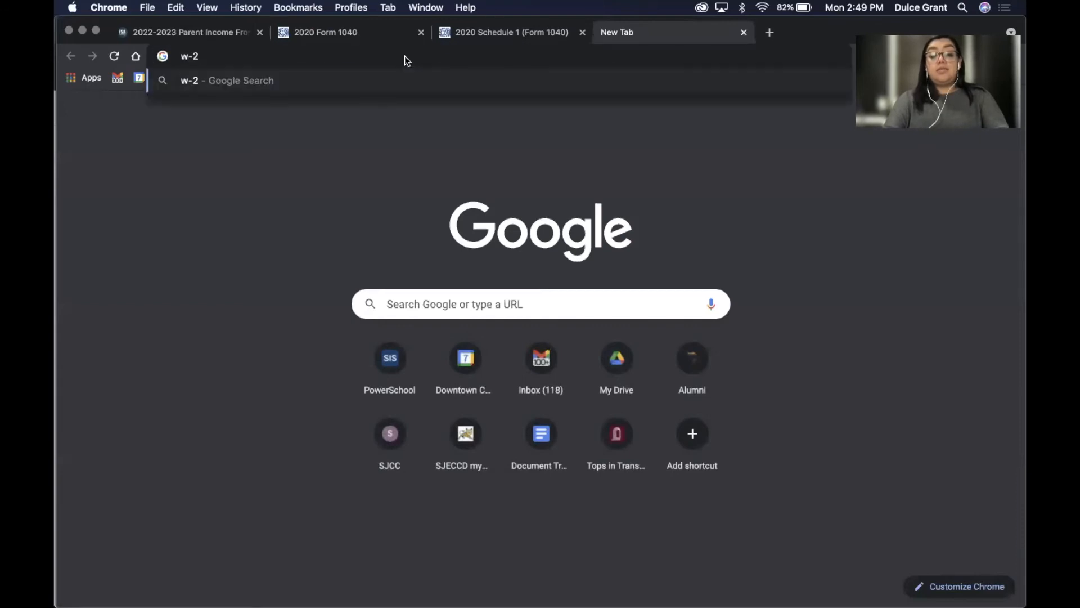
type(" 2020 sample")
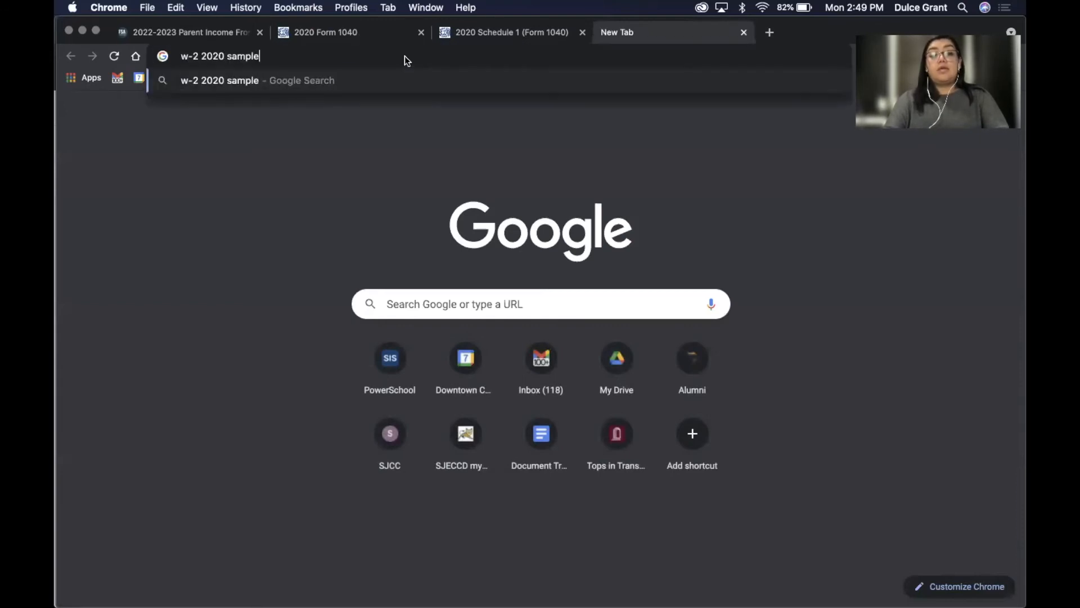
key("Return")
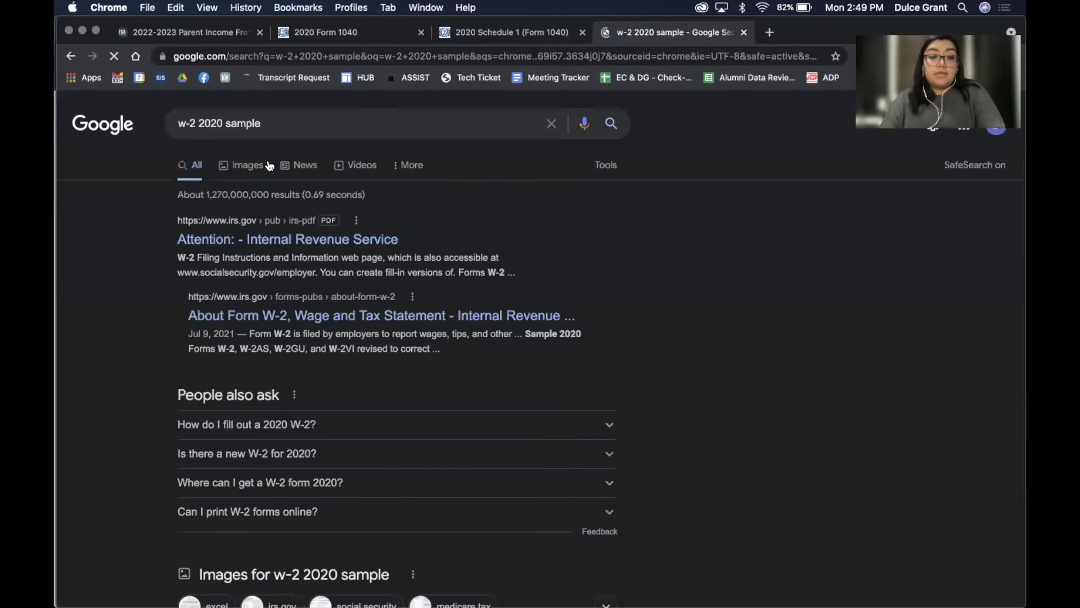
left_click(237, 170)
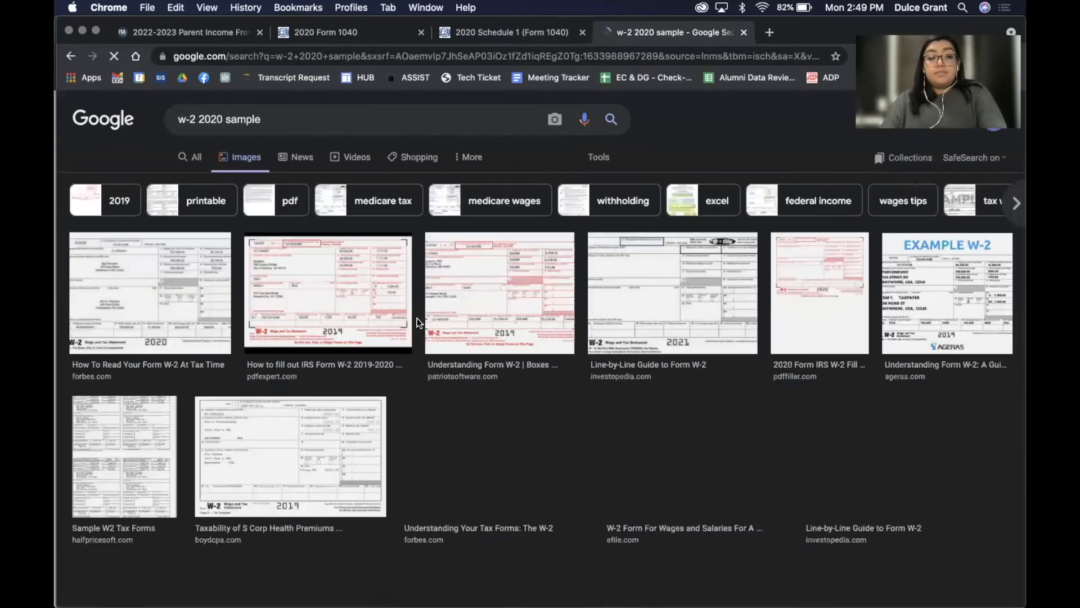
left_click(138, 292)
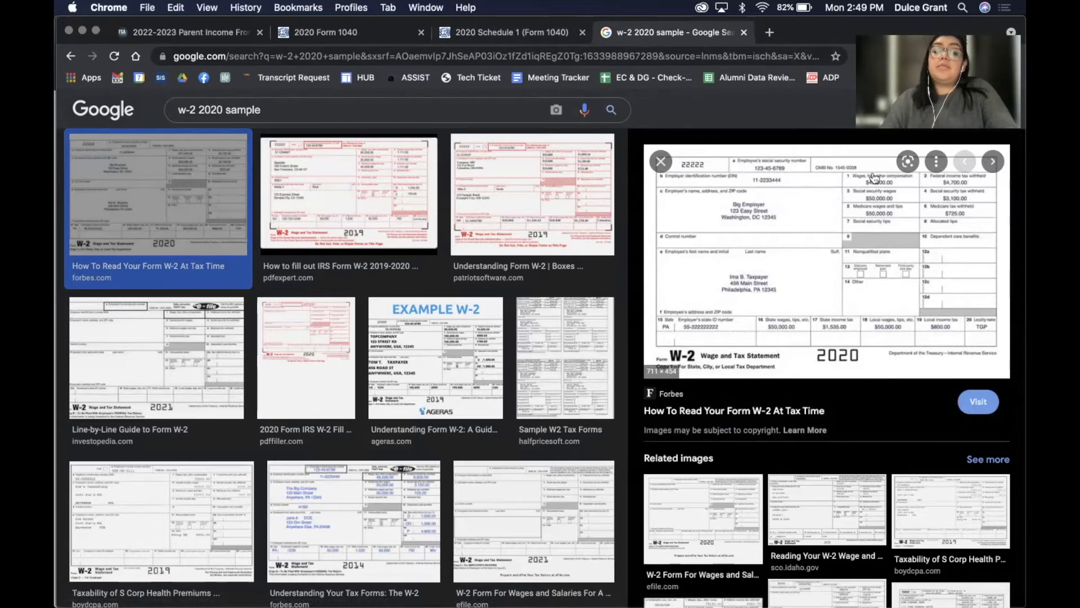
left_click(322, 33)
left_click(212, 30)
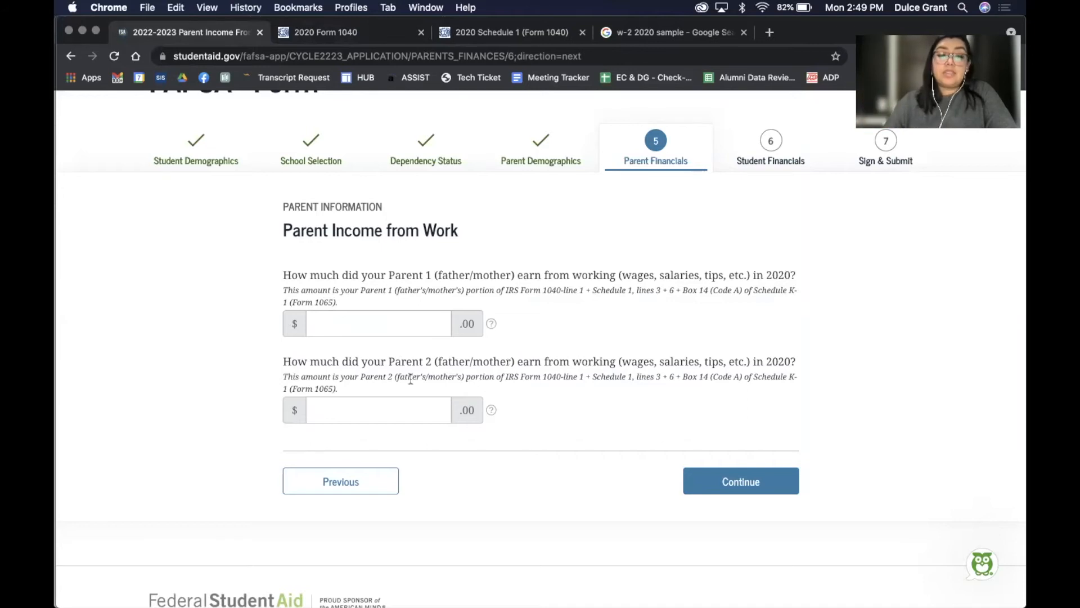
Record 23,000 as Parent 1's work income and 0 for Parent 2, then continue
left_click(414, 326)
type("23,000")
left_click(431, 414)
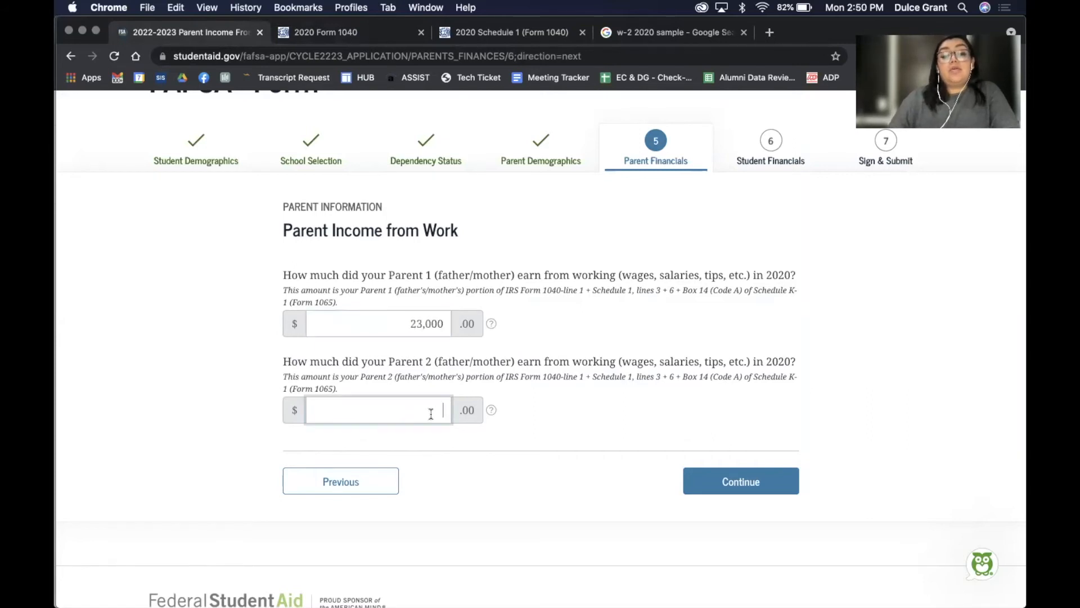
left_click(683, 425)
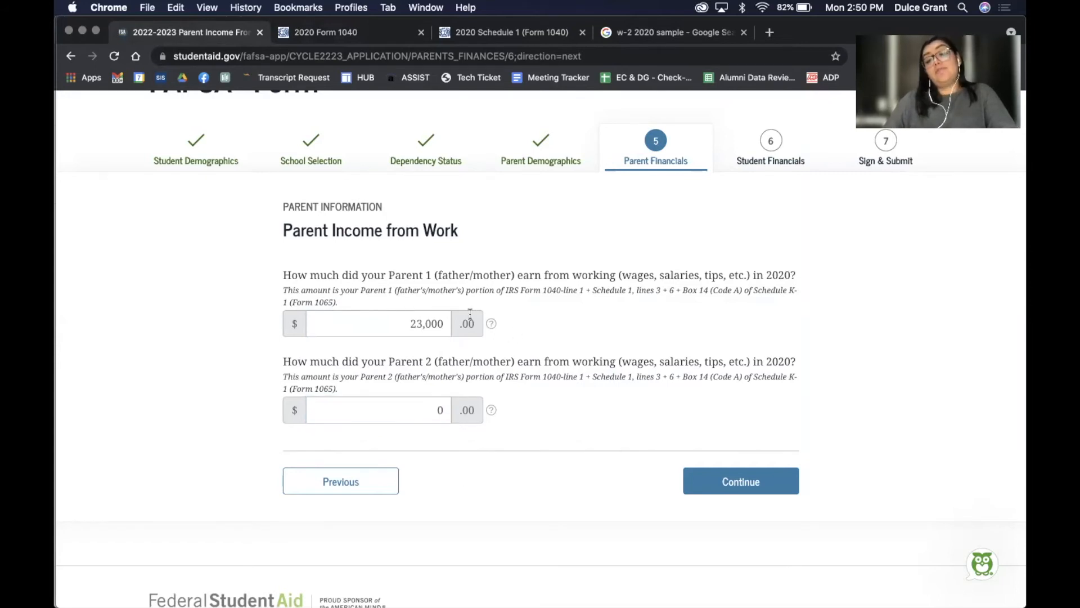
left_click(730, 481)
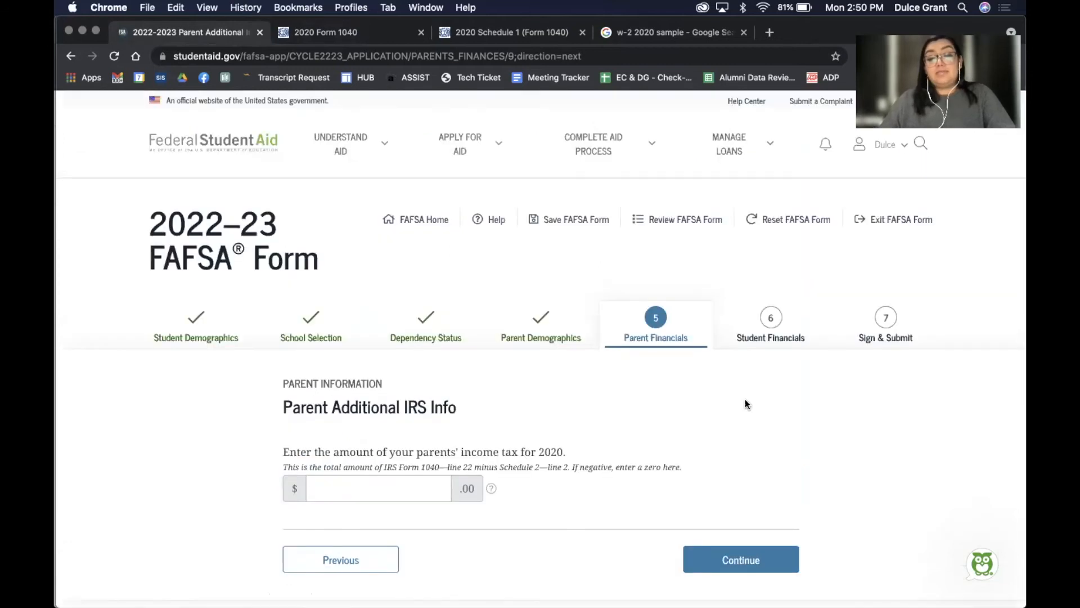
Scroll past the parents' income tax question and bring up the 2020 Schedule 1 (Form 1040) PDF
scroll(745, 403, "down", 2)
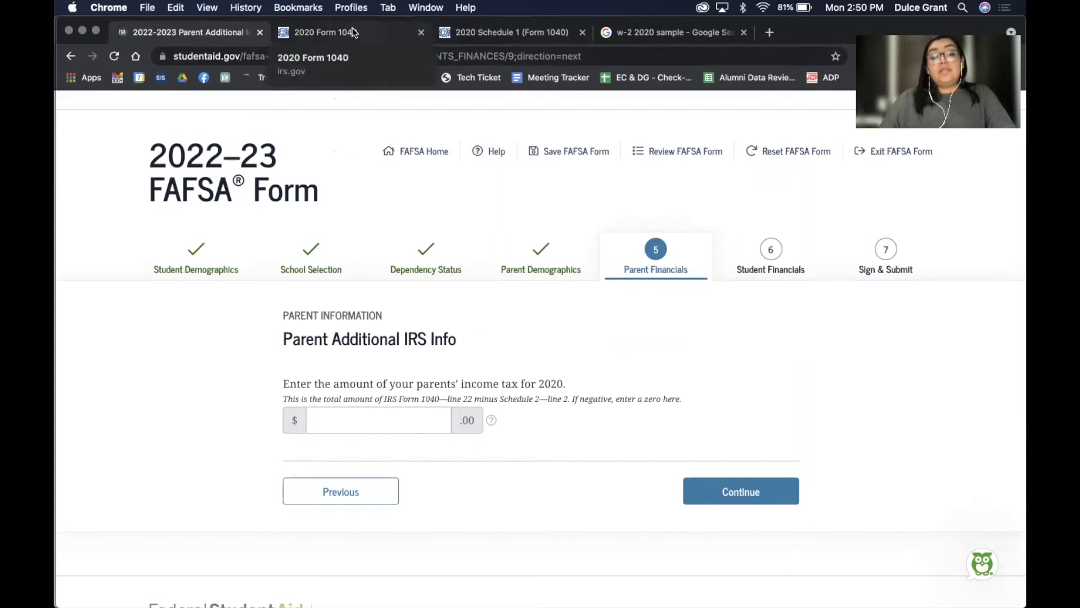
left_click(464, 35)
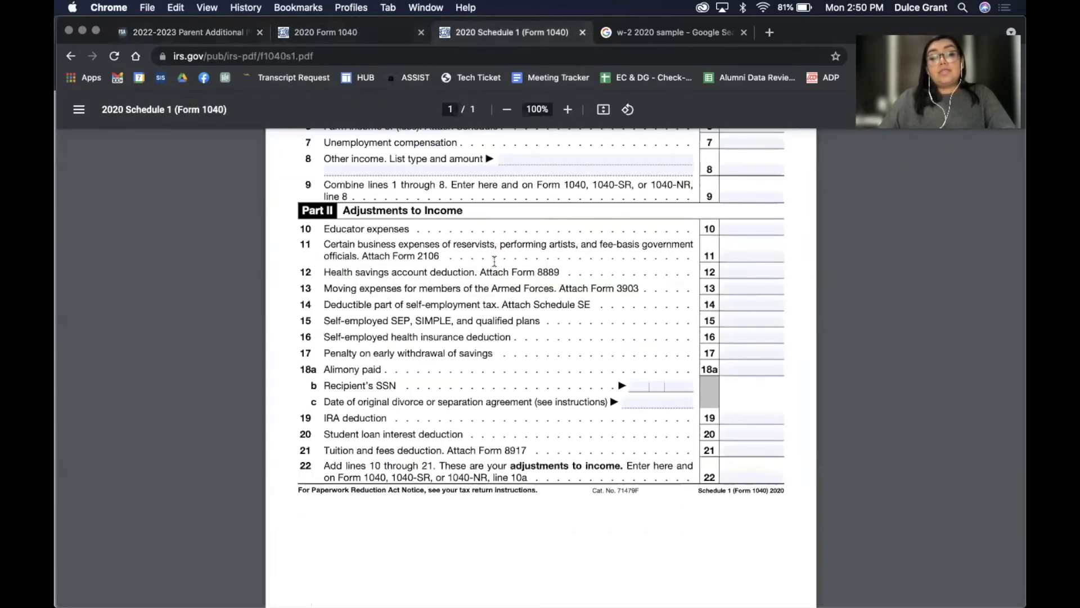
Look over Part II, Adjustments to Income, on the 2020 Schedule 1
scroll(363, 156, "up", 5)
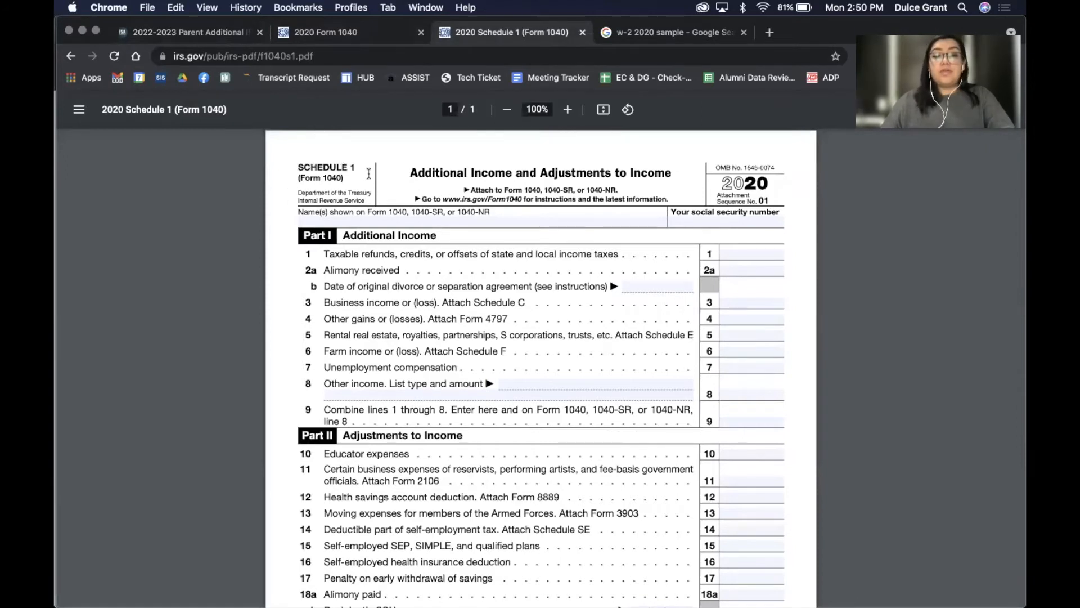
scroll(583, 260, "down", 5)
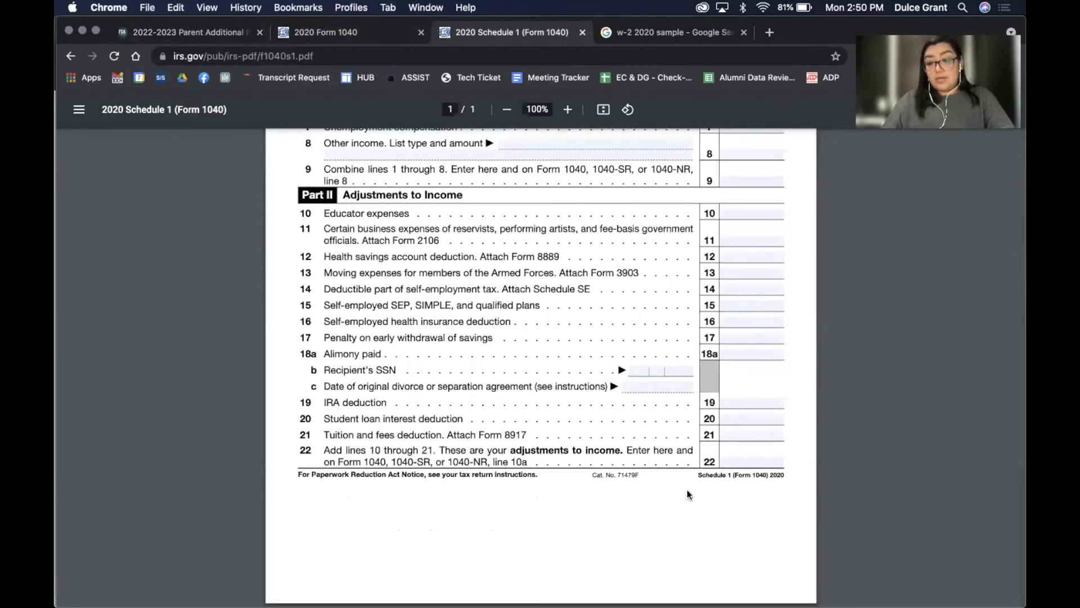
scroll(715, 236, "up", 5)
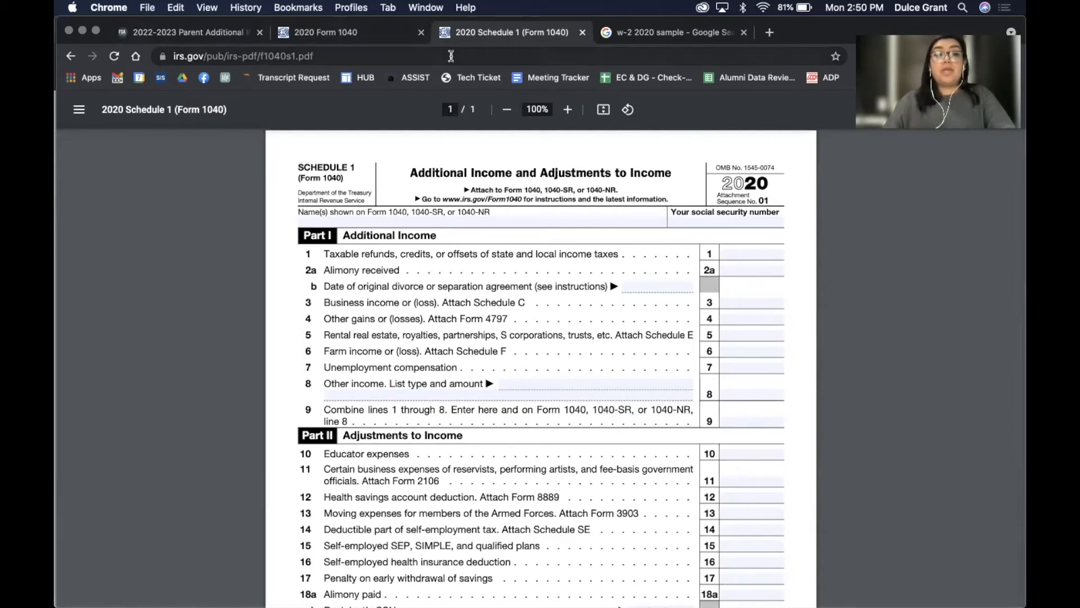
Check page 2 of the 2020 Form 1040, then return to FAFSA's income tax question
left_click(341, 26)
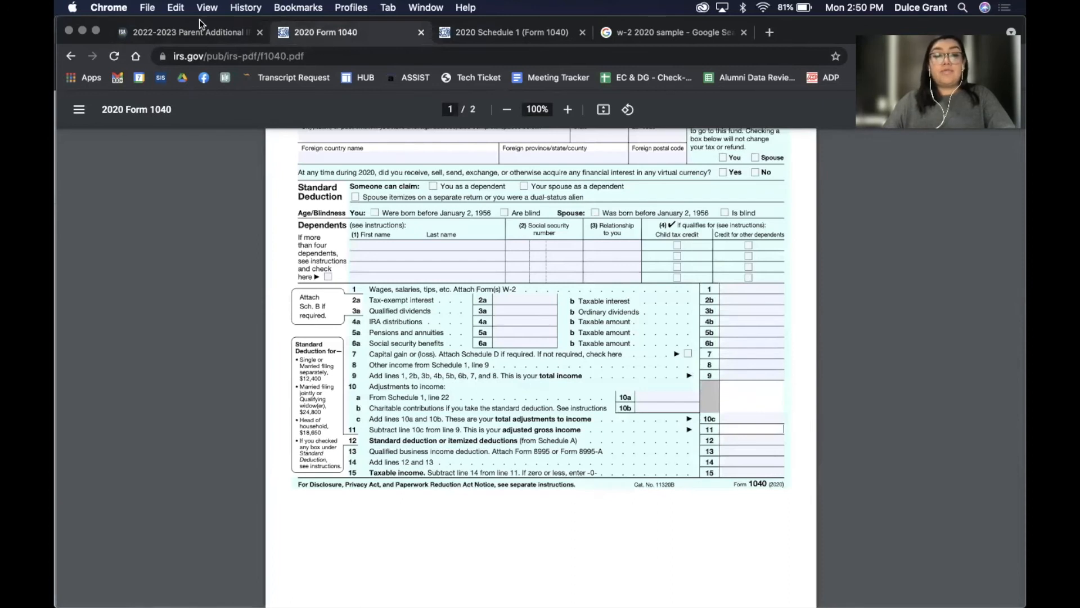
left_click(180, 36)
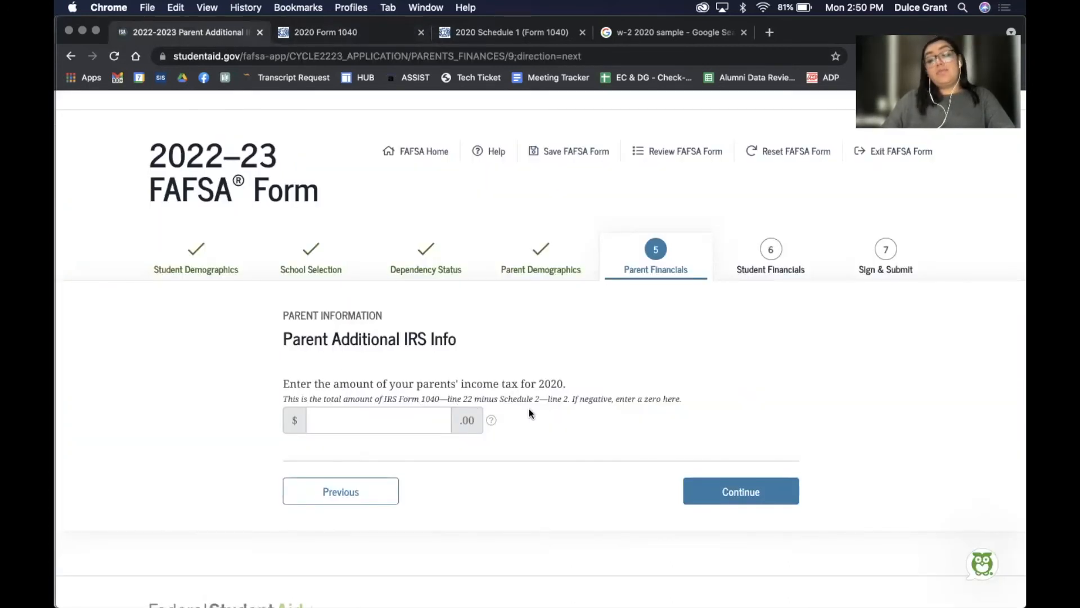
left_click(330, 31)
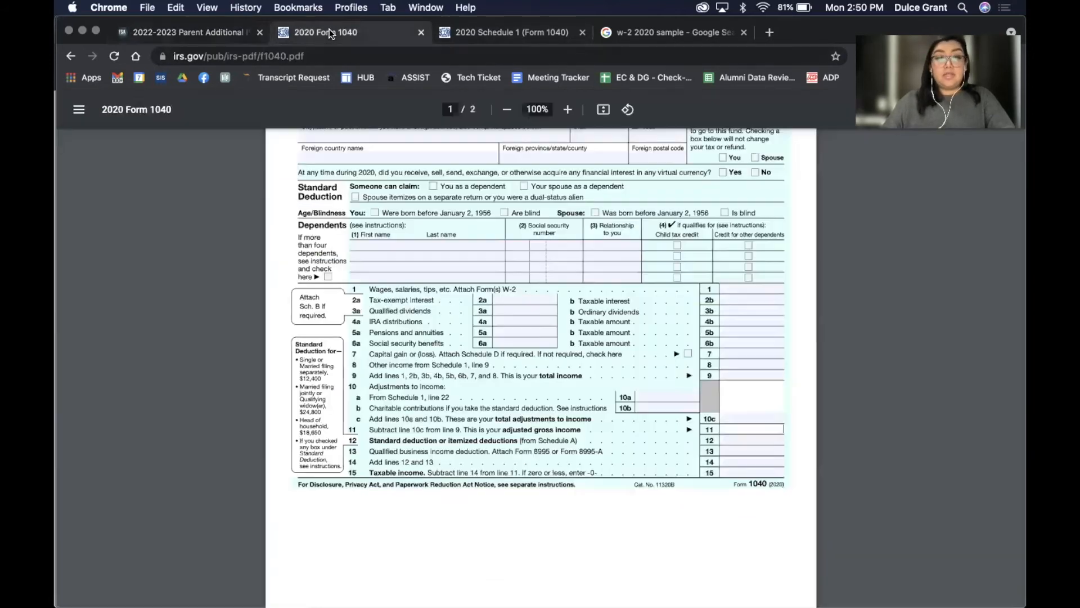
scroll(512, 277, "down", 5)
scroll(512, 277, "down", 4)
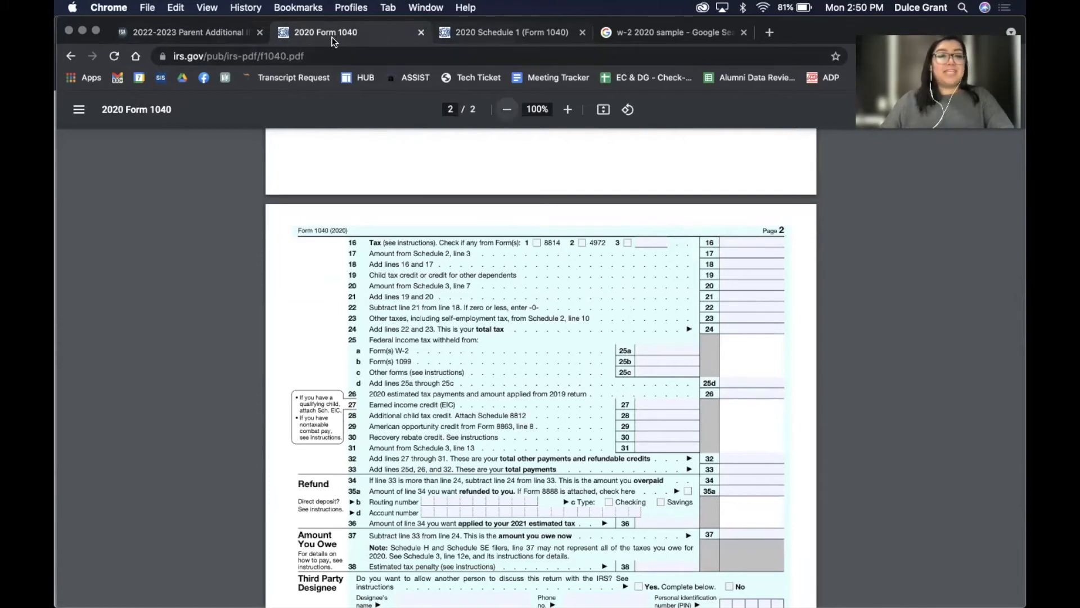
left_click(178, 31)
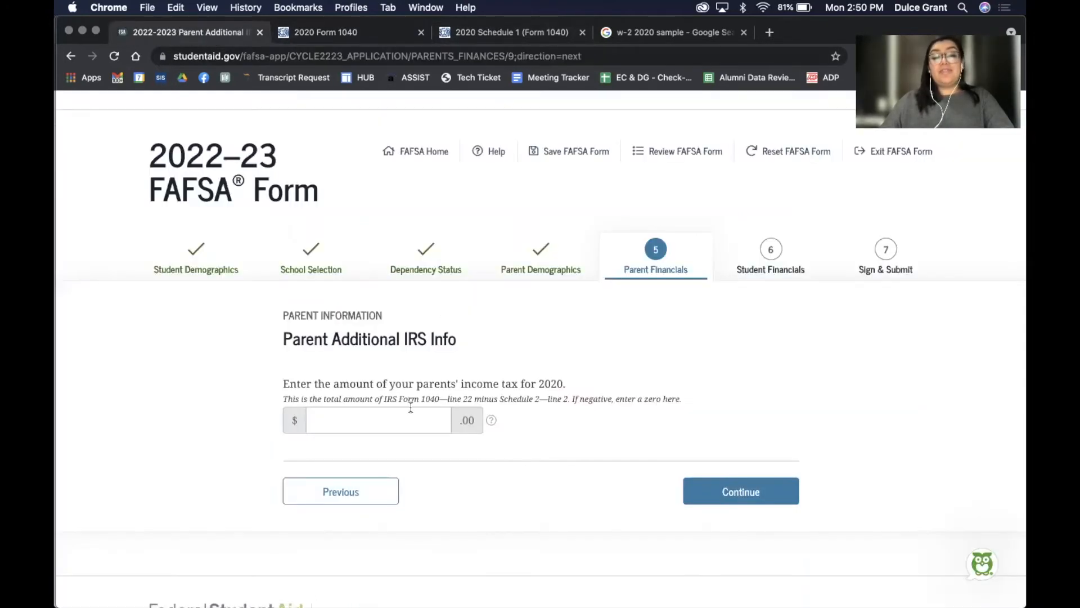
Enter 1,000 as the parents' 2020 income tax and continue
left_click(382, 421)
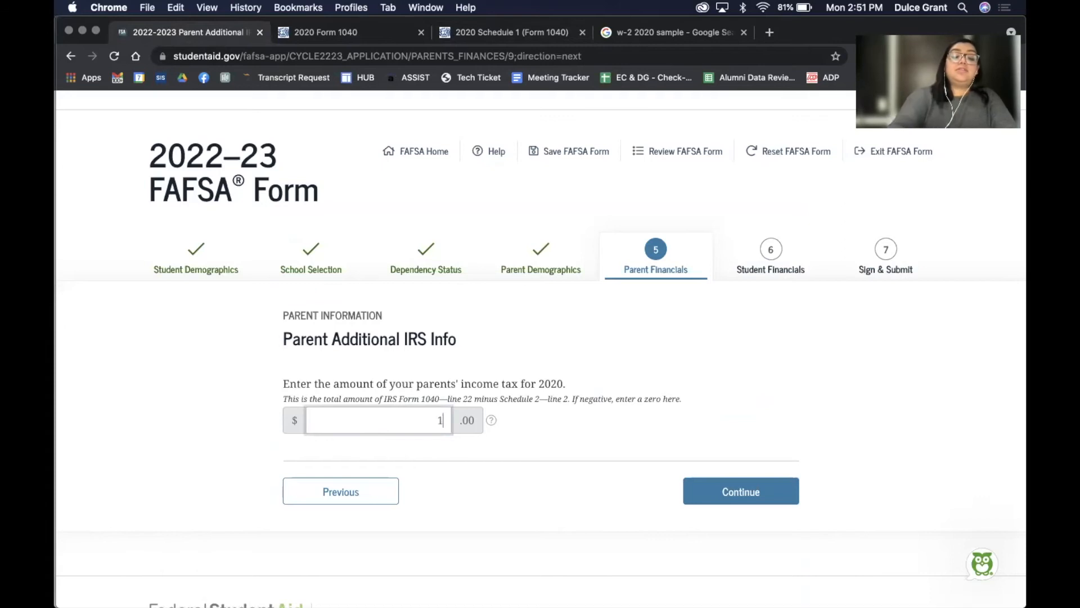
type("1,000")
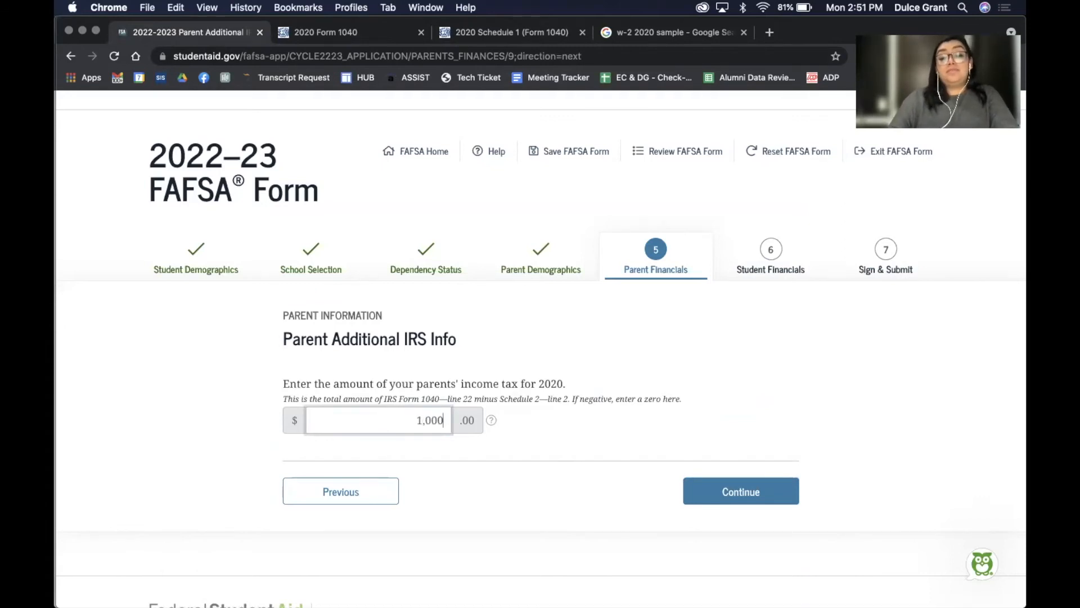
left_click(582, 444)
left_click(737, 499)
Submit the tax-filers-only questions with every amount, combat pay through tax-exempt interest, at 0
scroll(734, 494, "down", 5)
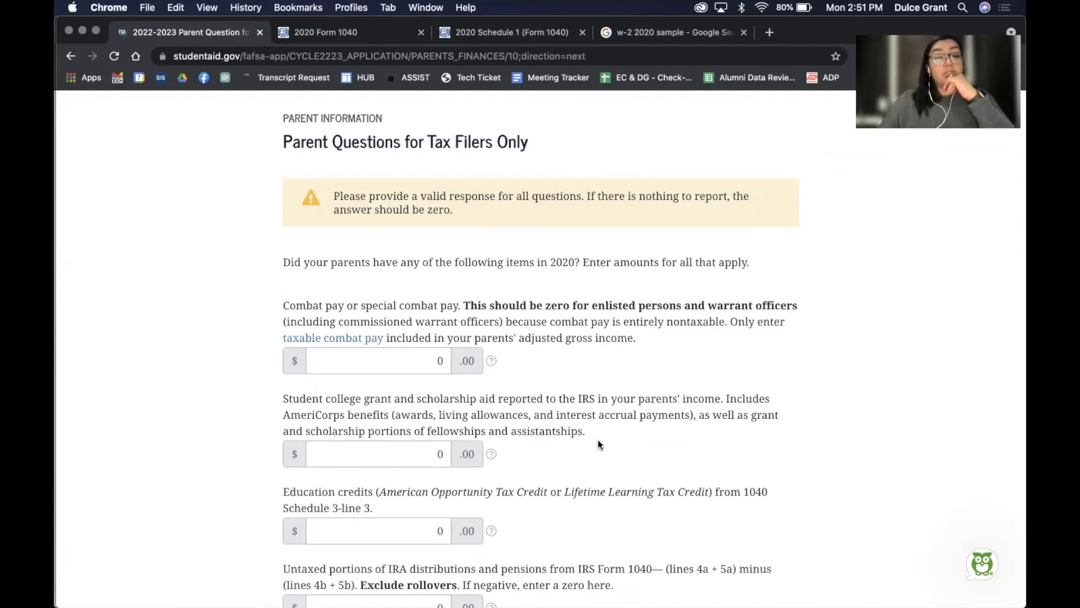
scroll(598, 443, "down", 5)
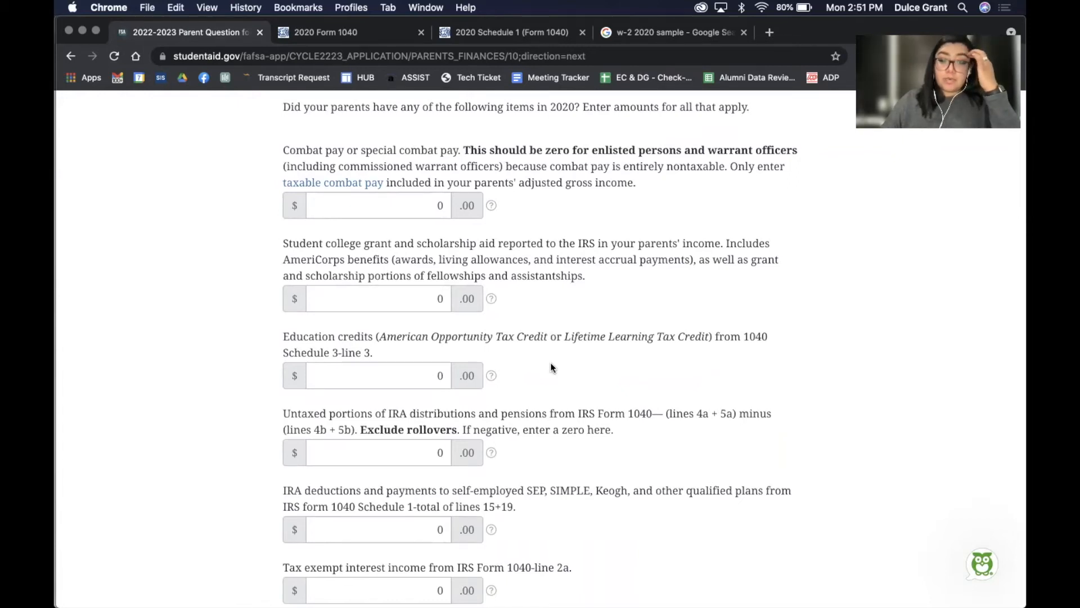
scroll(551, 367, "down", 3)
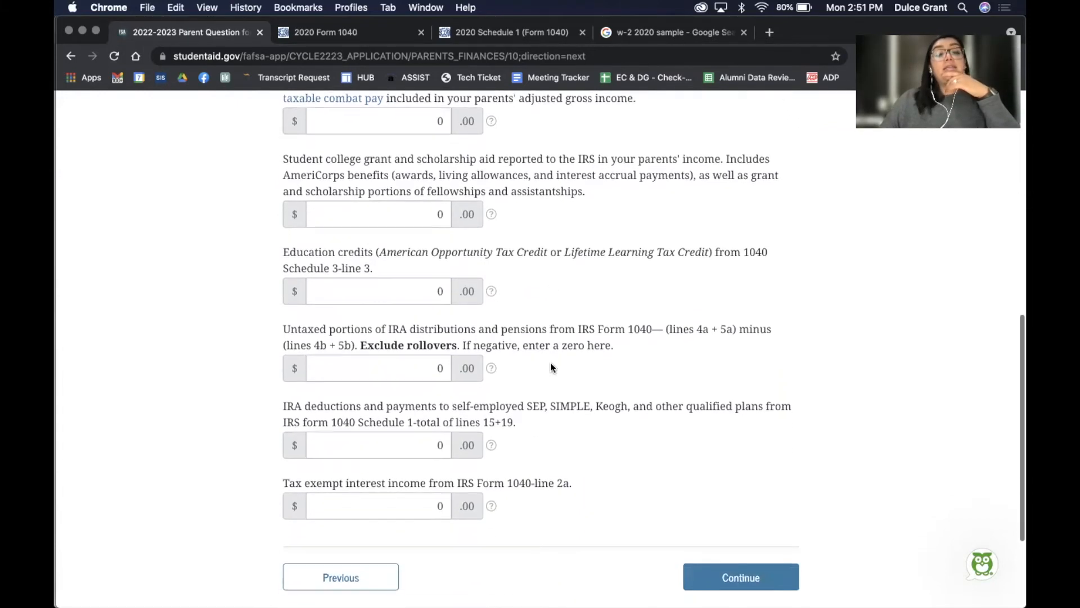
scroll(551, 366, "down", 2)
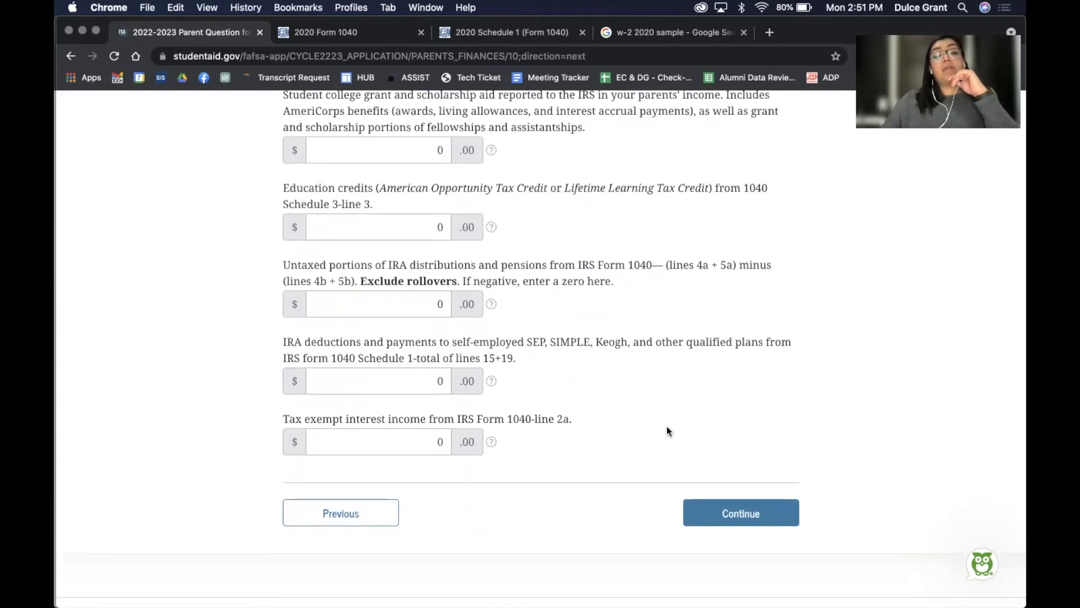
scroll(667, 426, "up", 9)
scroll(611, 390, "down", 4)
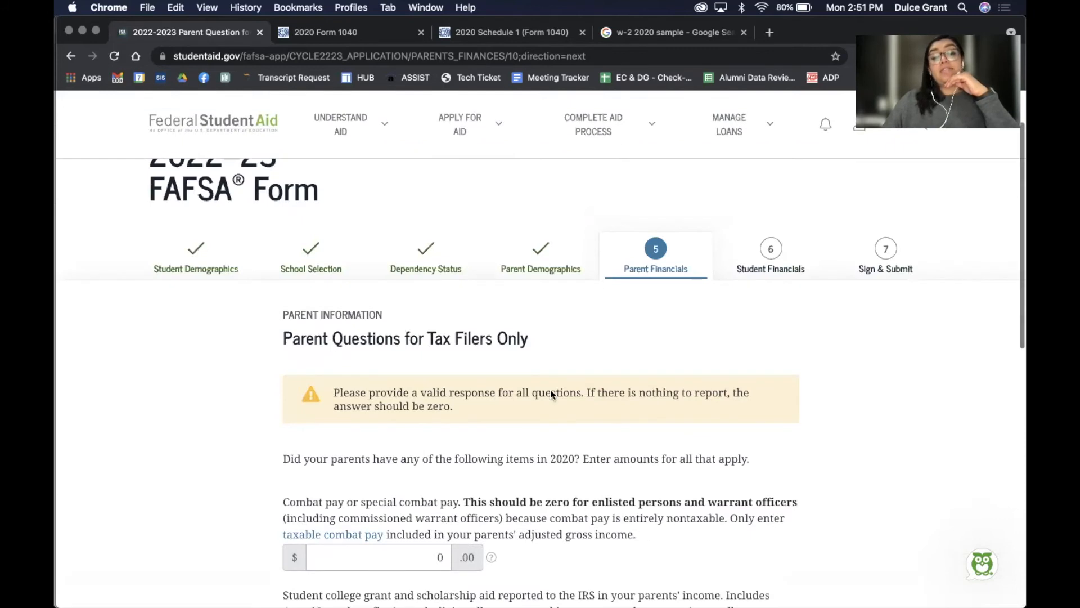
scroll(611, 390, "down", 10)
left_click(730, 432)
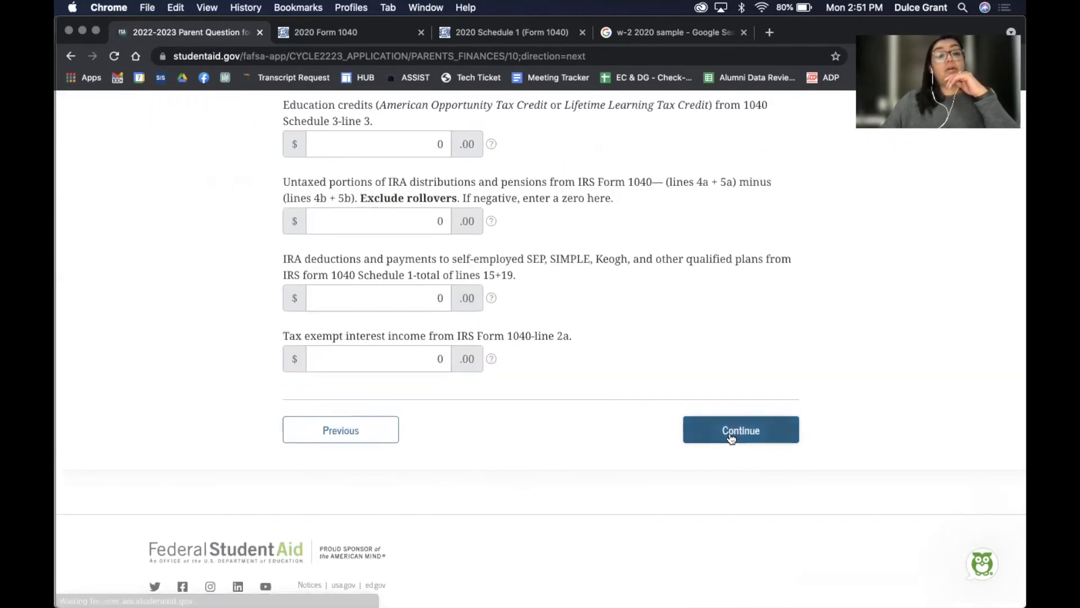
Review child support paid, co-op earnings and need-based employment earnings, all left at 0
scroll(728, 433, "down", 3)
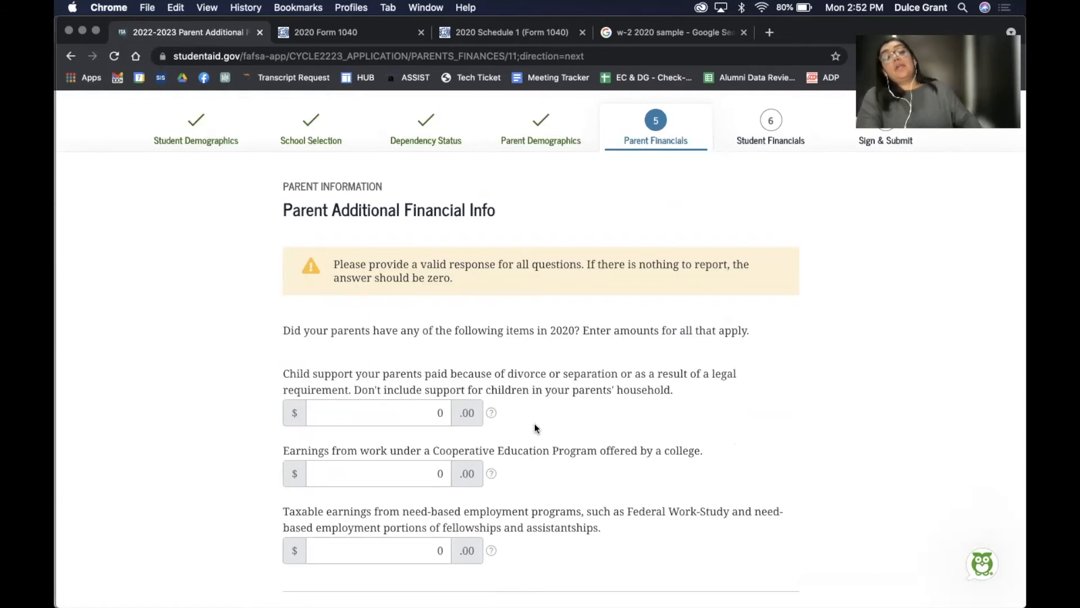
scroll(535, 427, "down", 3)
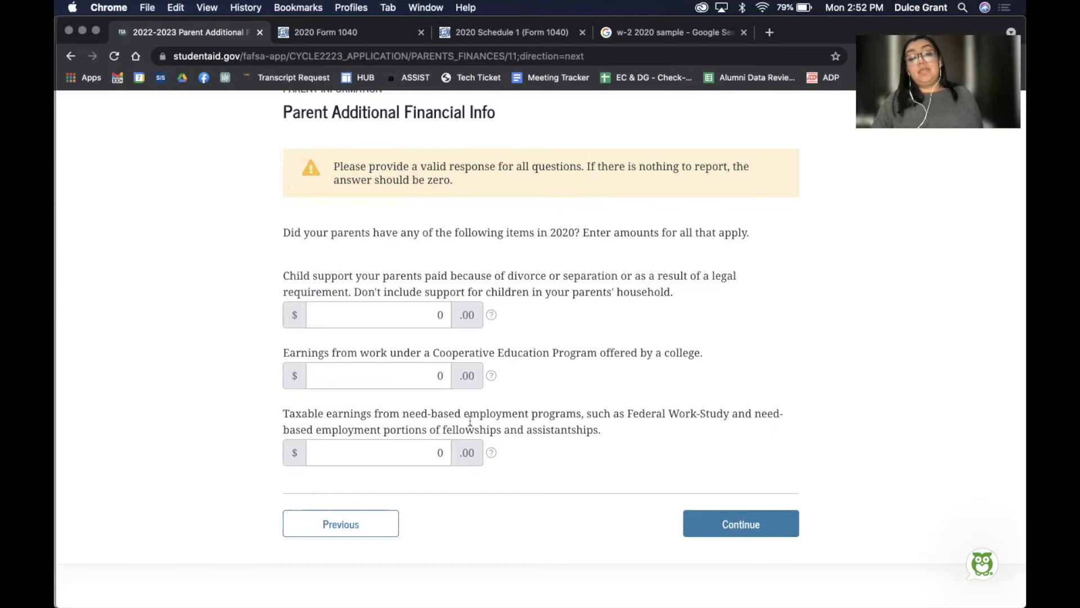
Submit the additional financial info, then submit Parent Untaxed Income with every amount at 0
left_click(751, 525)
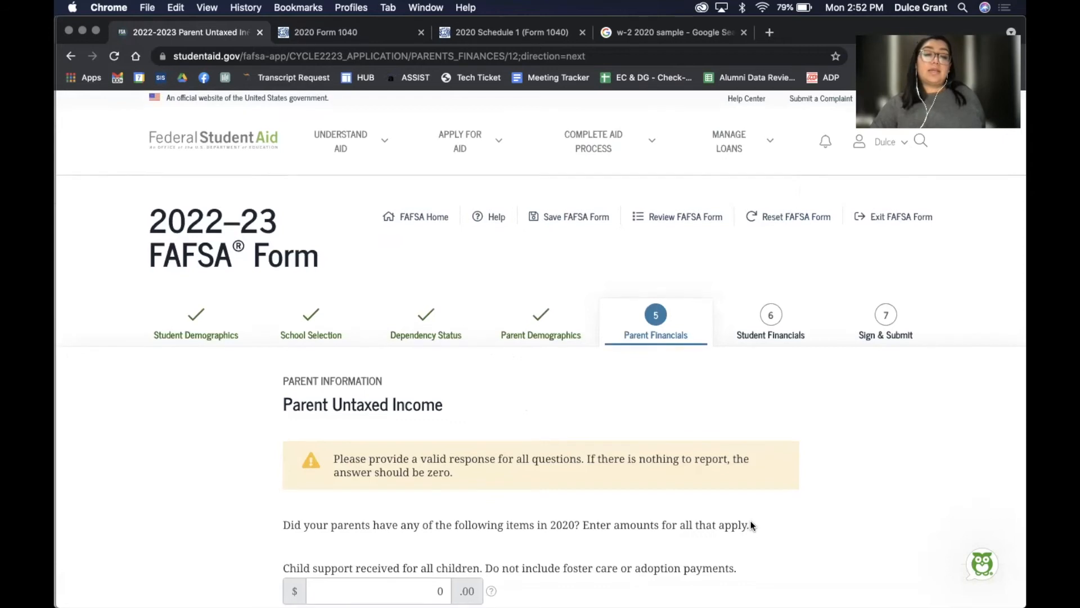
scroll(750, 522, "down", 3)
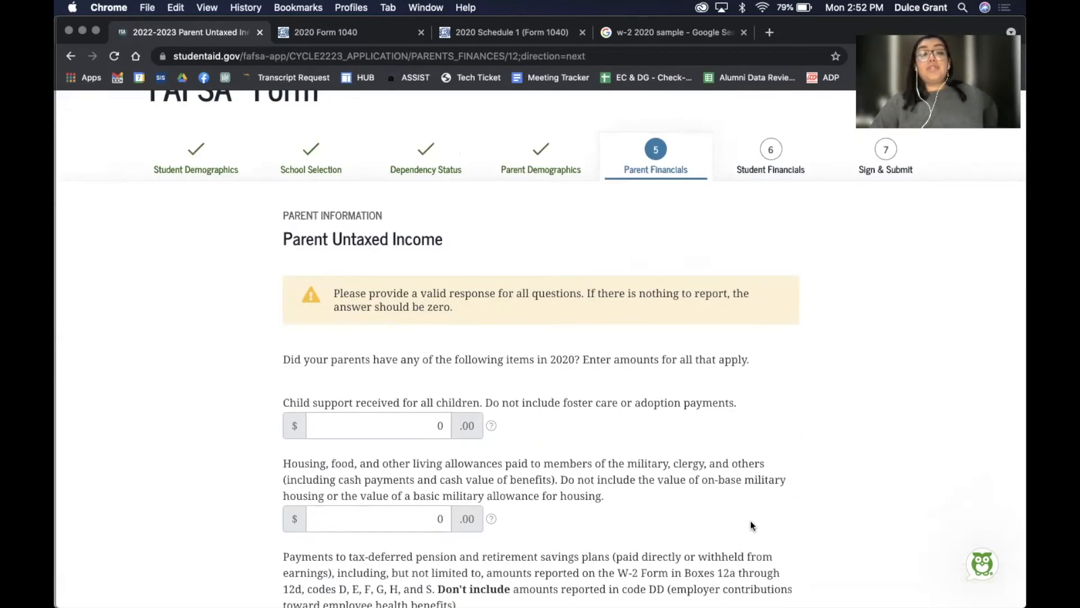
scroll(751, 526, "down", 3)
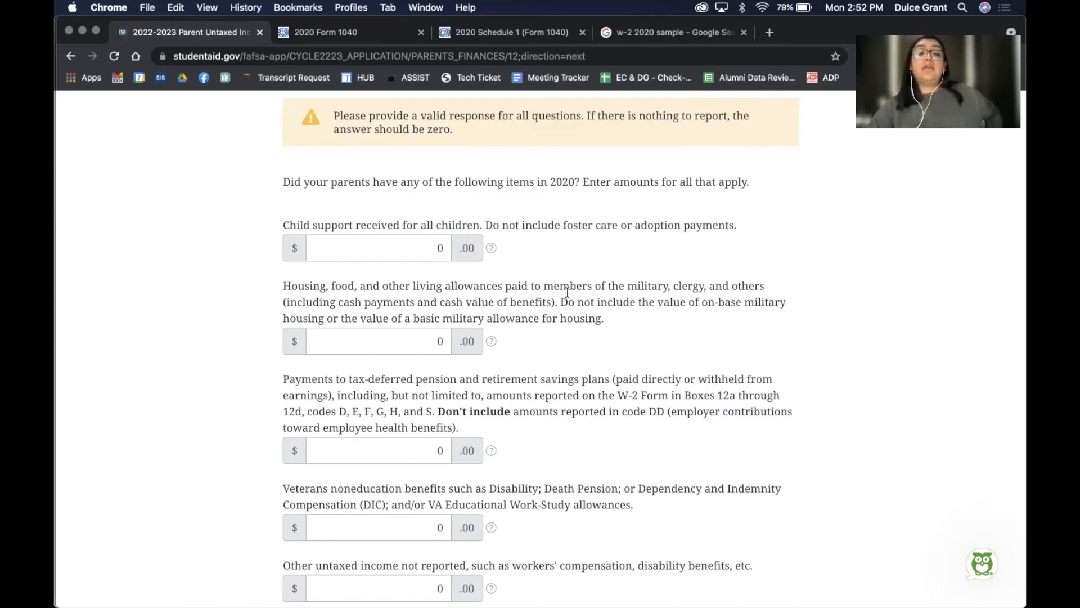
scroll(555, 315, "down", 2)
scroll(555, 315, "down", 3)
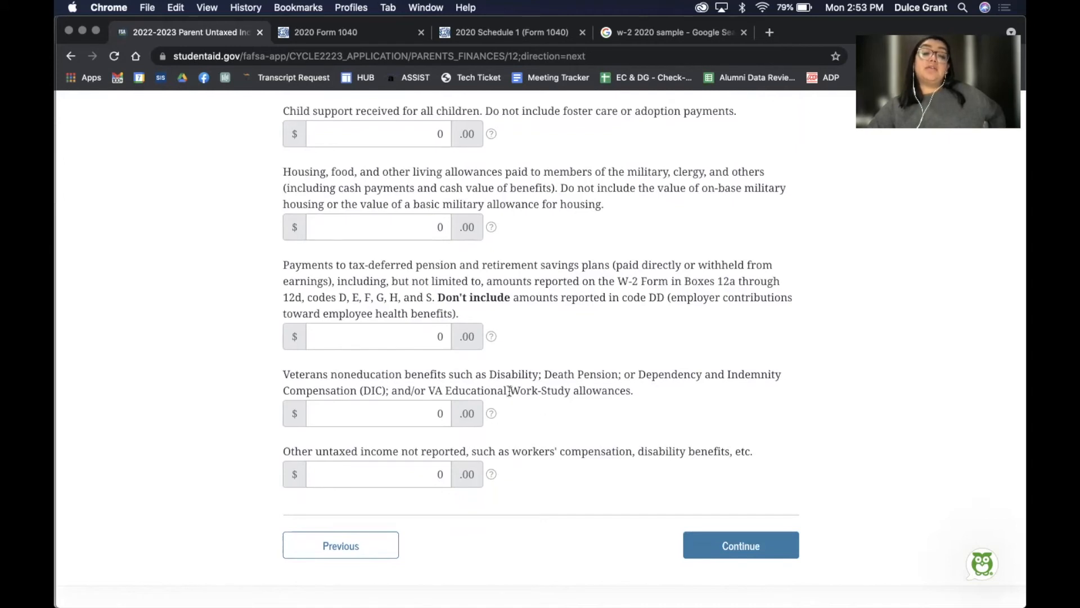
scroll(509, 390, "down", 5)
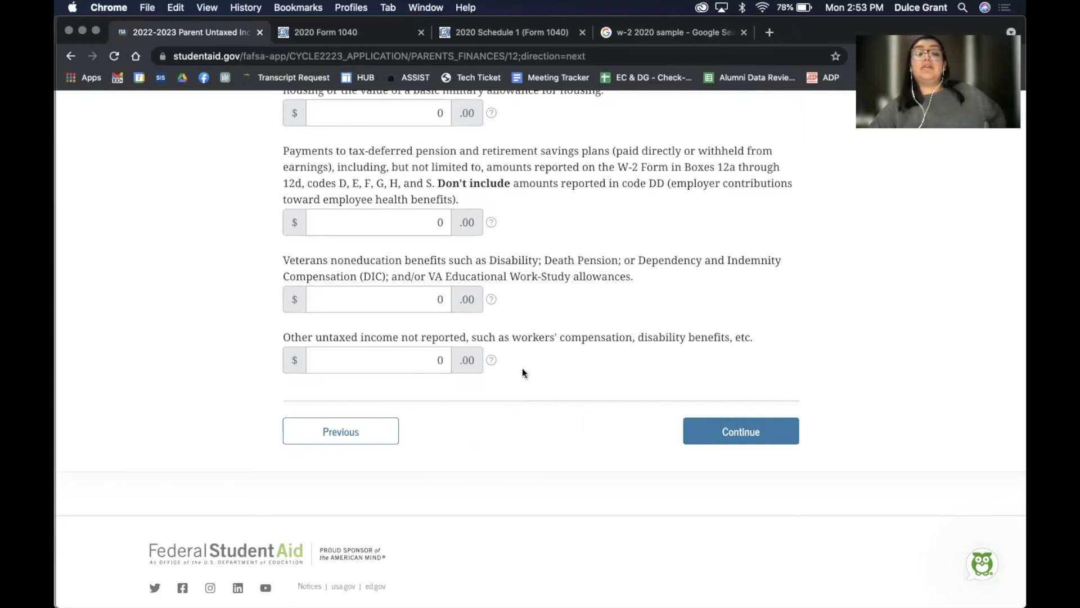
scroll(634, 349, "up", 3)
scroll(633, 350, "up", 10)
scroll(633, 350, "down", 6)
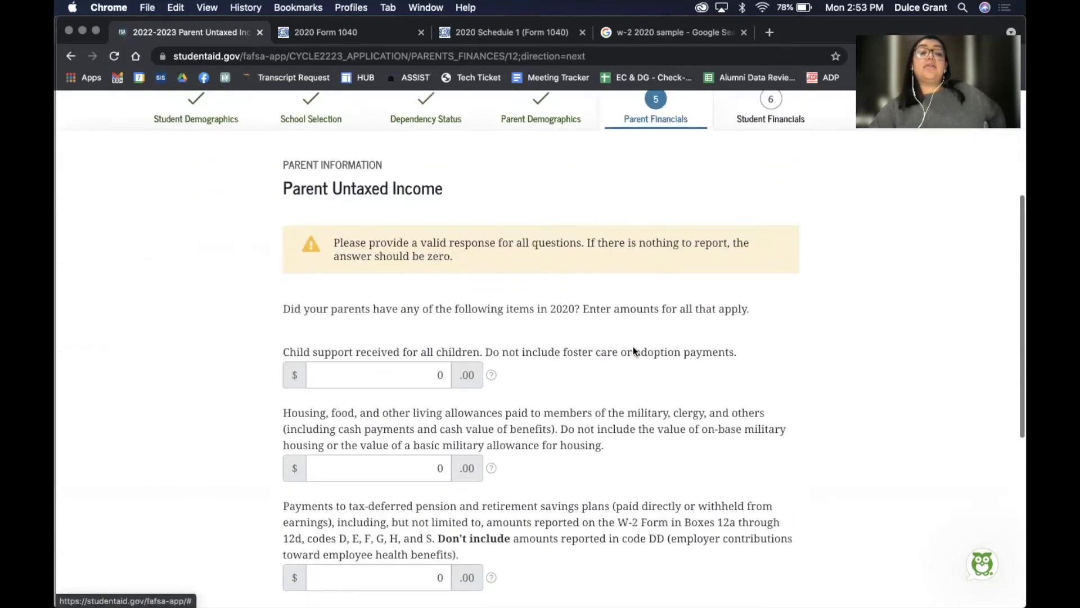
scroll(632, 350, "down", 5)
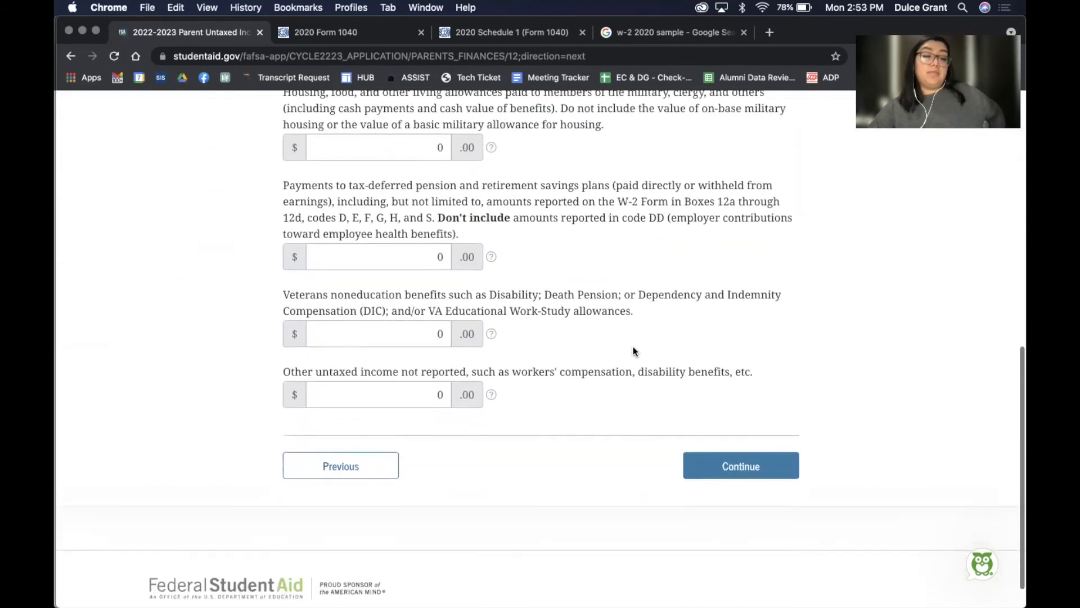
left_click(726, 460)
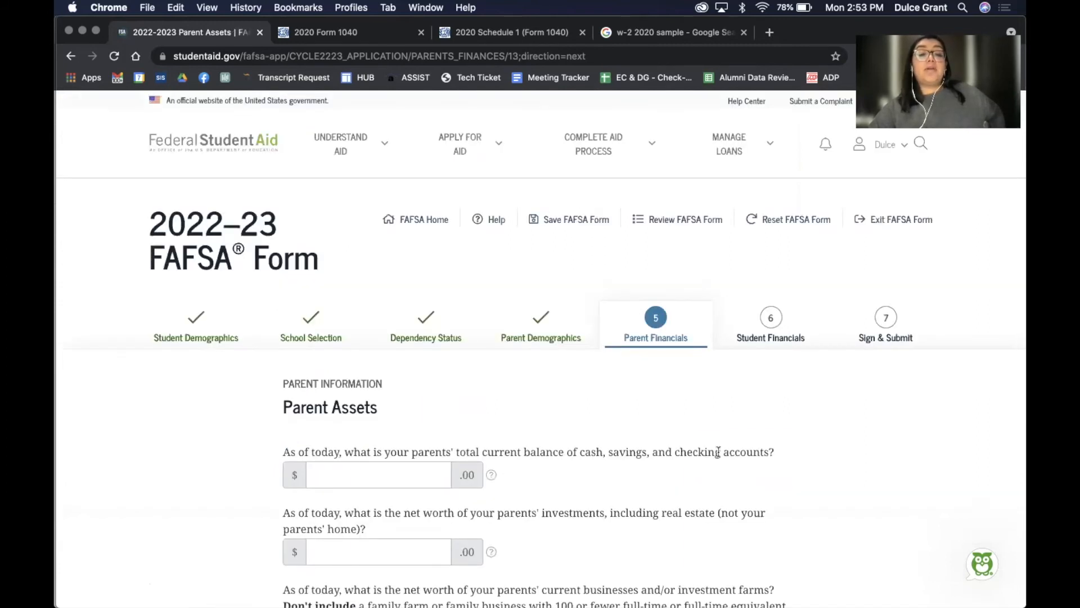
Review the cash, investments and business net worth questions, leaving them blank
scroll(718, 451, "down", 3)
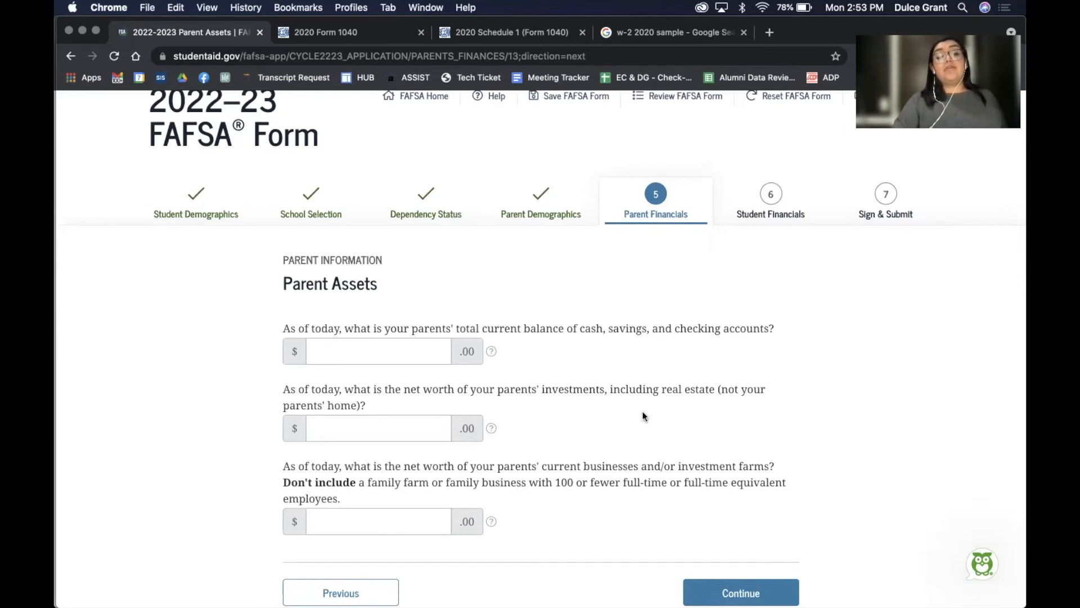
scroll(643, 416, "down", 3)
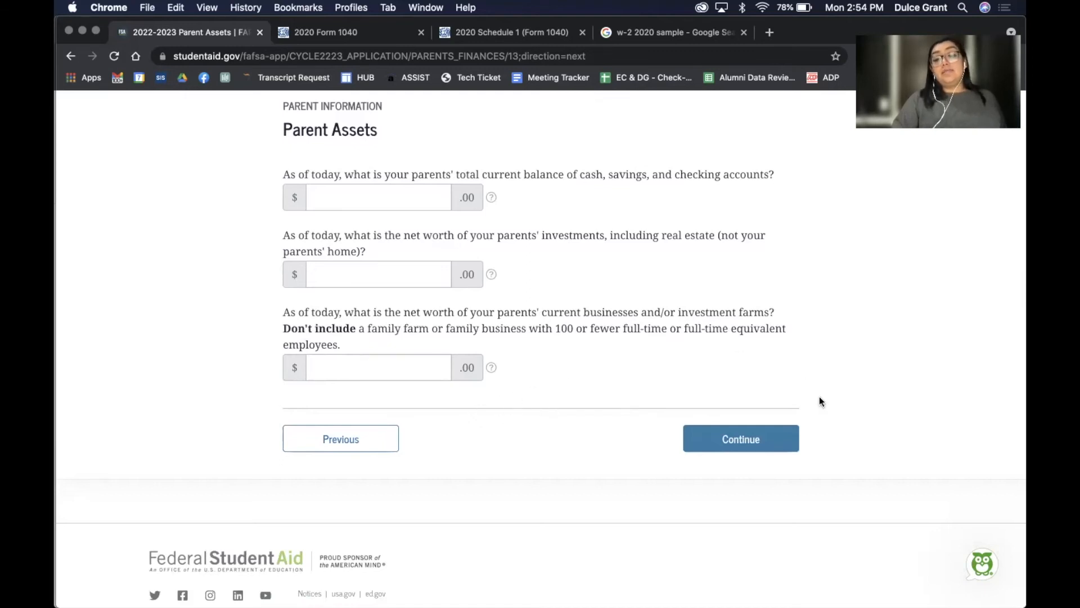
Submit Parent Assets and mark the student's 2020 tax return as Already completed
left_click(770, 445)
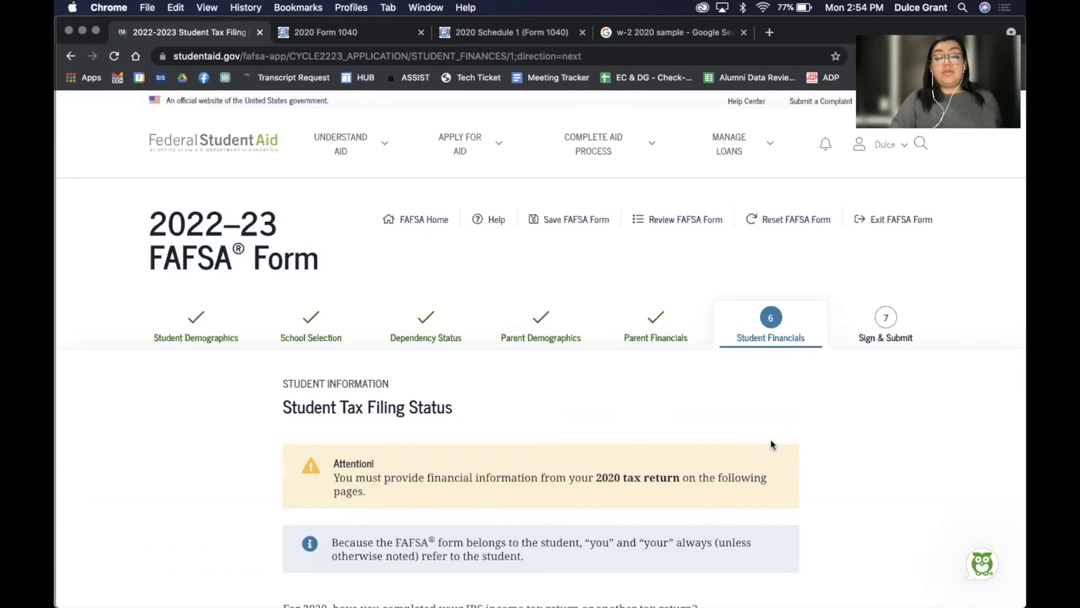
scroll(771, 445, "down", 3)
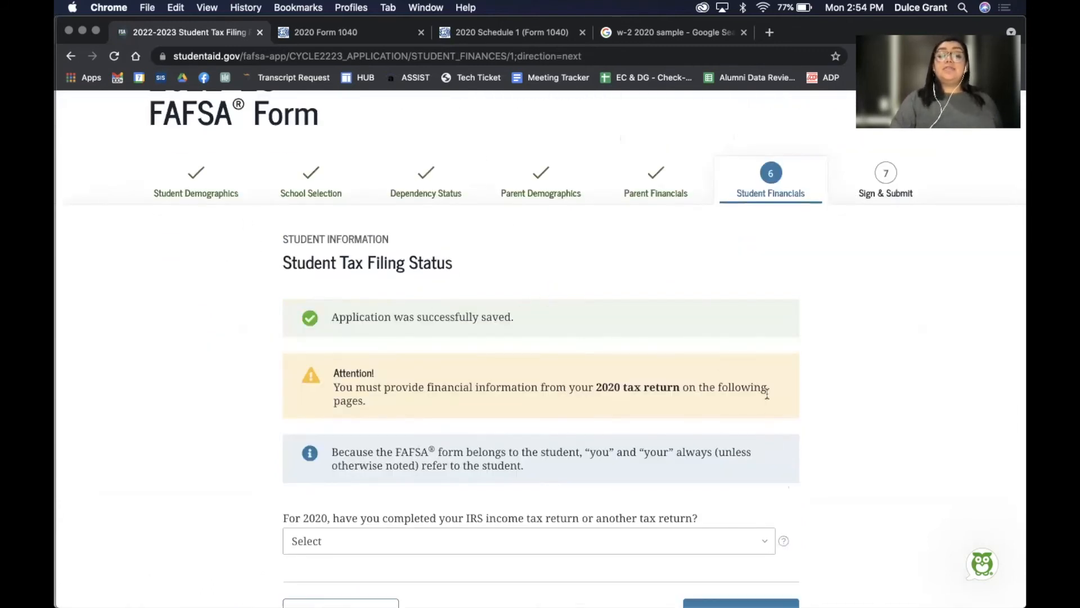
scroll(852, 443, "down", 2)
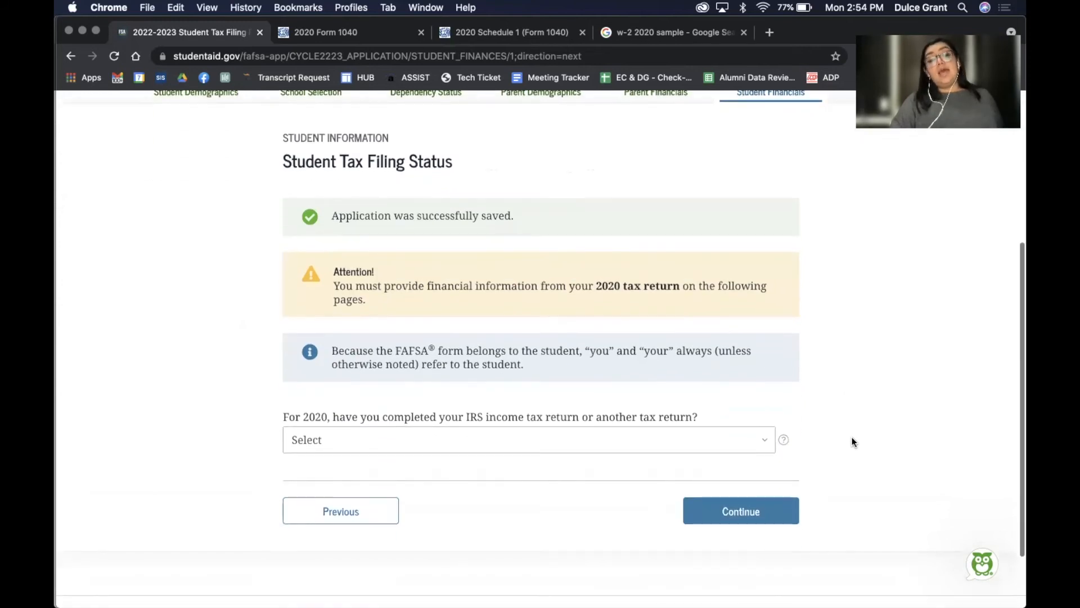
left_click(720, 430)
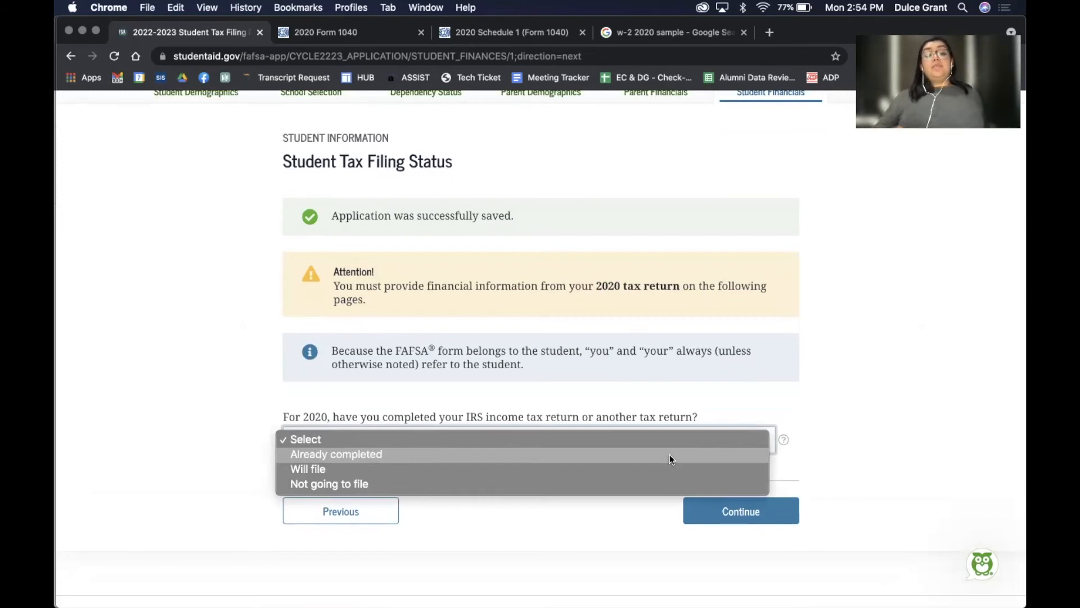
left_click(449, 484)
scroll(699, 537, "down", 5)
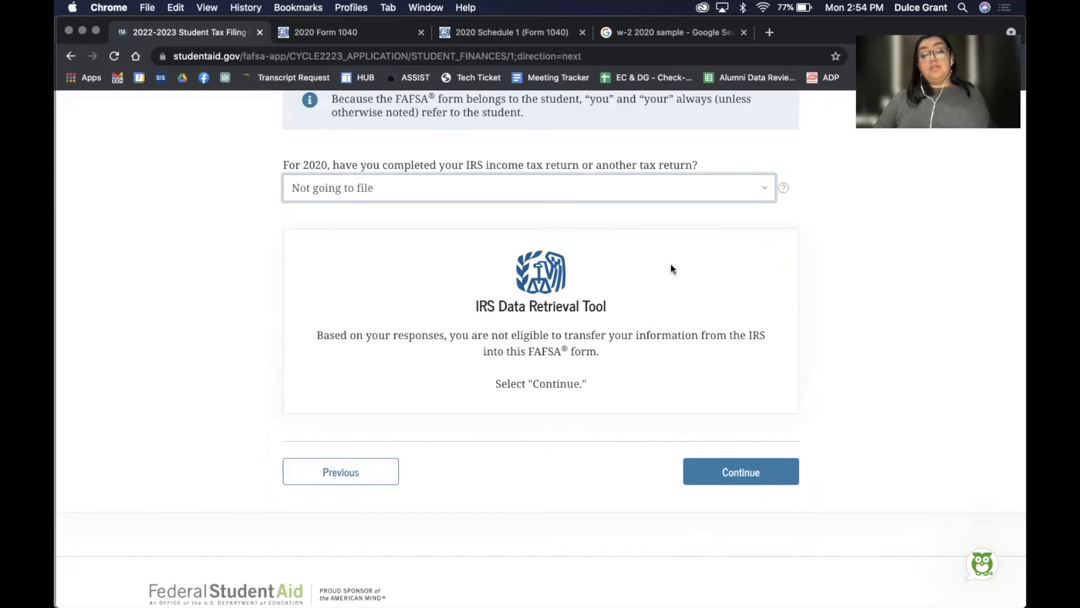
left_click(613, 188)
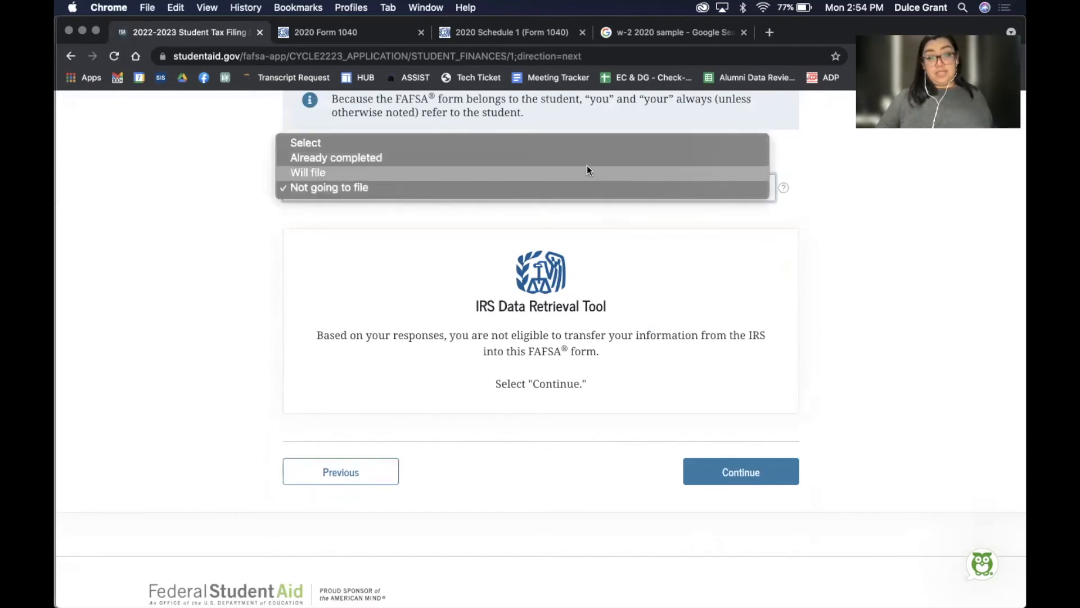
left_click(581, 174)
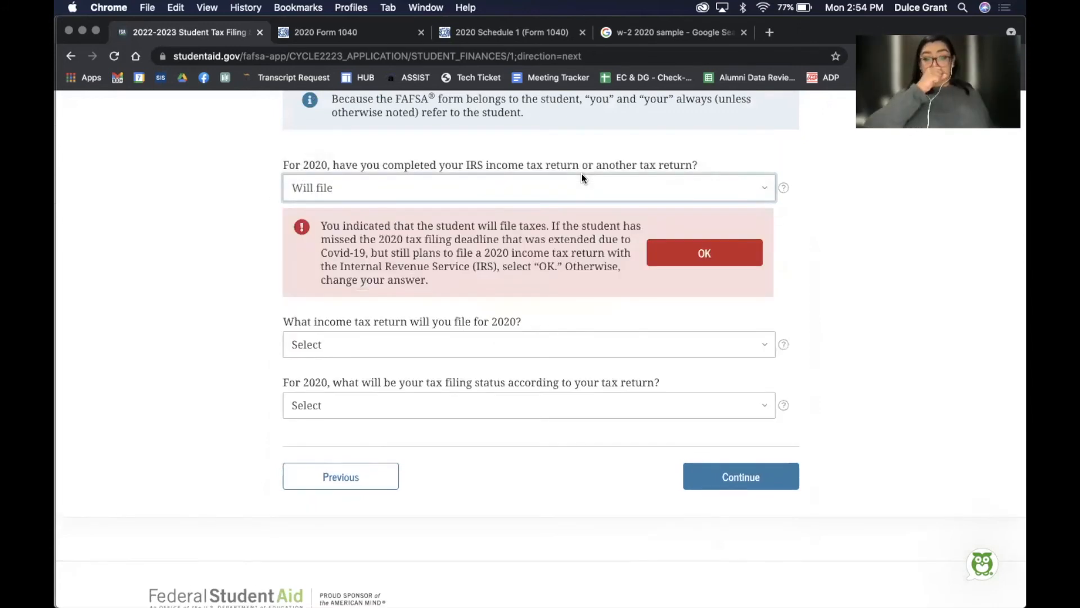
left_click(581, 175)
left_click(569, 164)
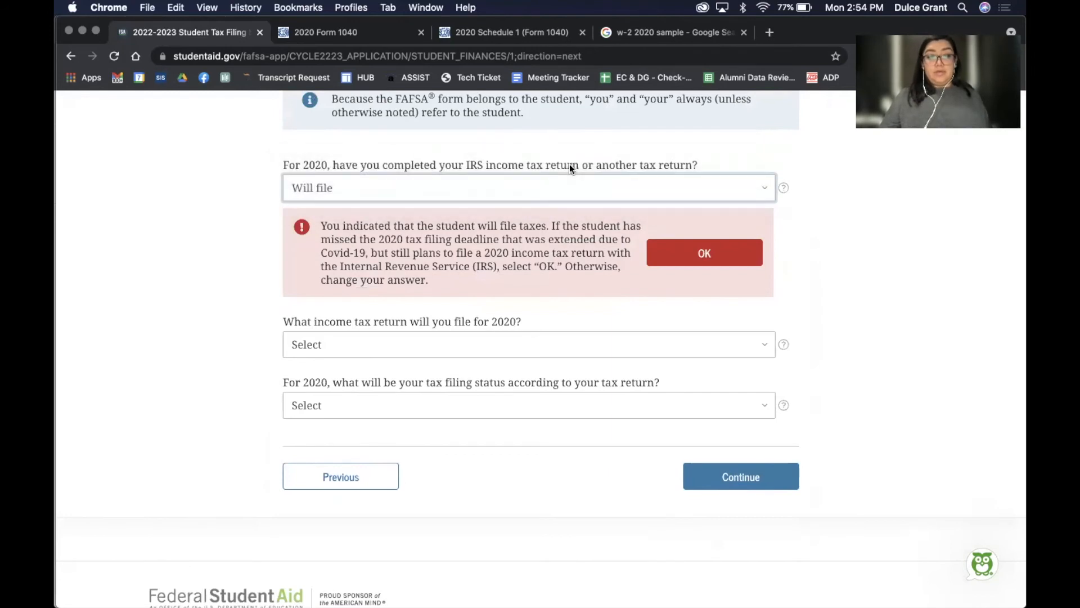
left_click(476, 306)
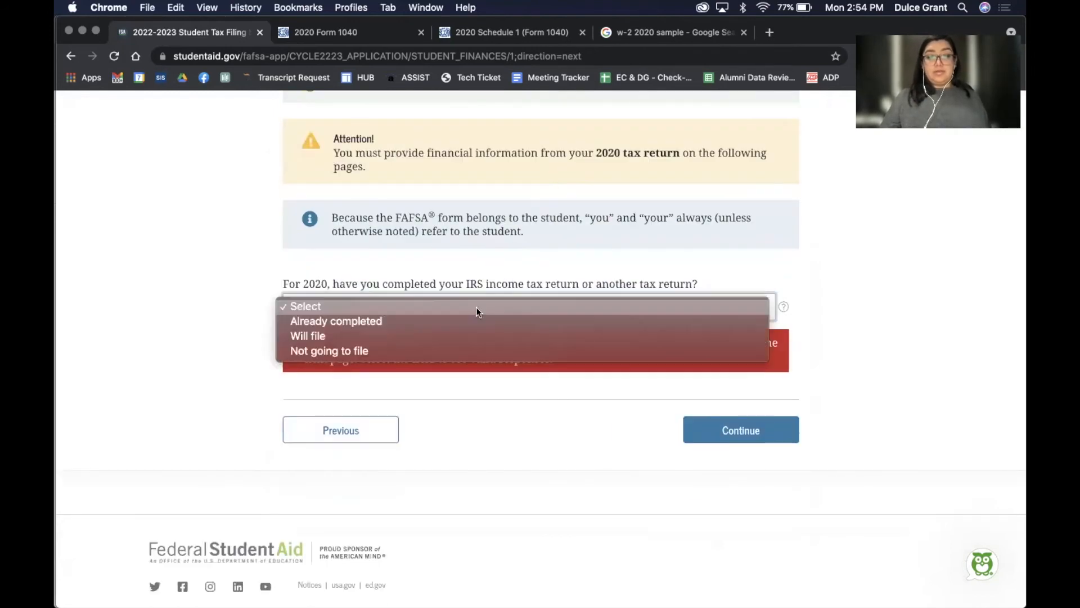
left_click(441, 323)
Choose IRS Form 1040 as the return type, then check filing status on the 2020 Form 1040 PDF
left_click(569, 293)
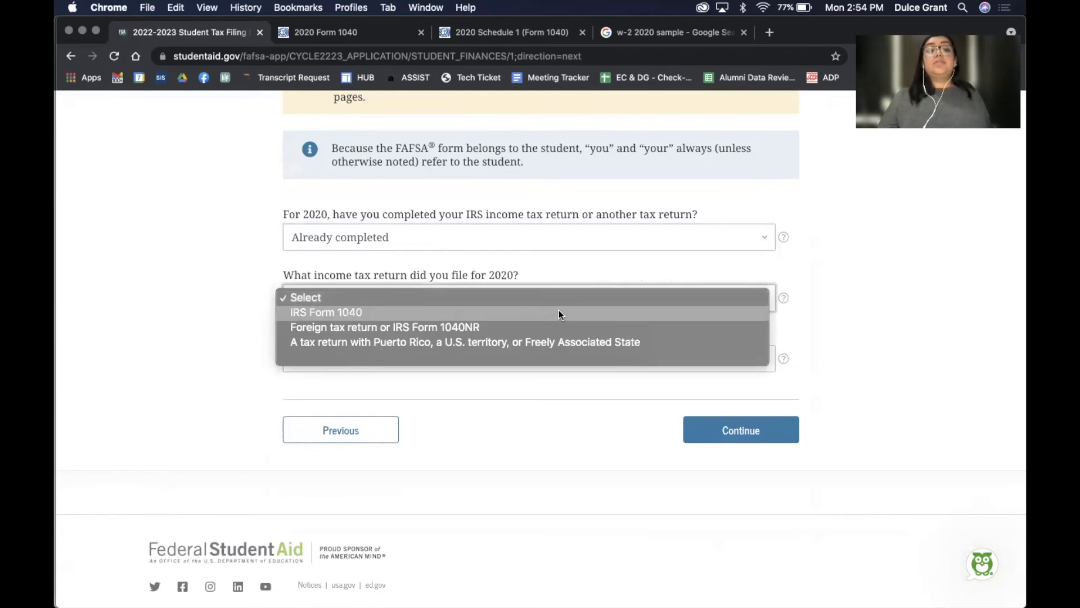
left_click(559, 311)
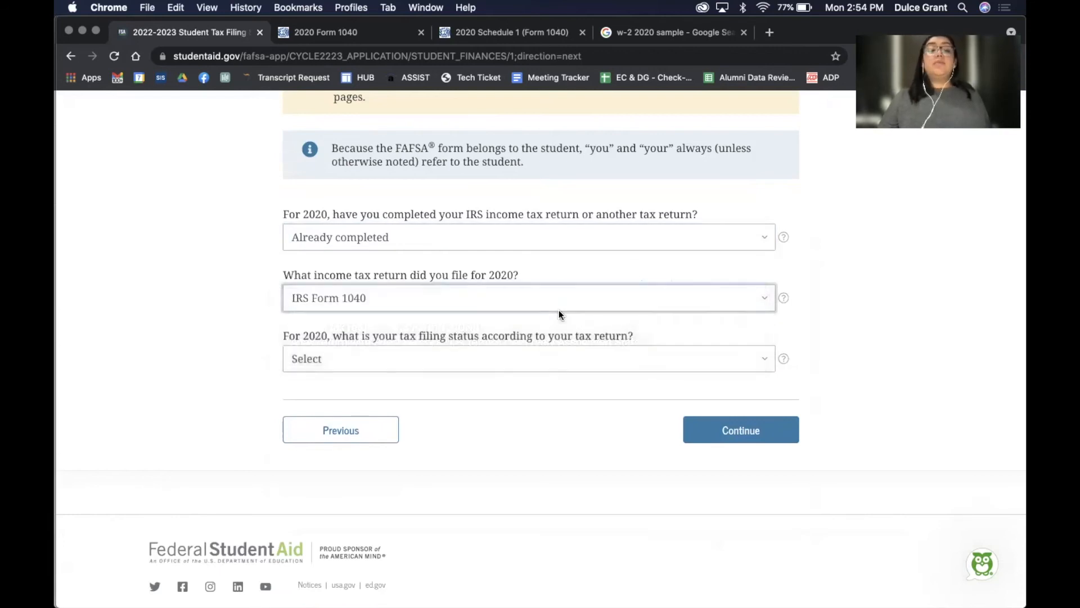
left_click(537, 352)
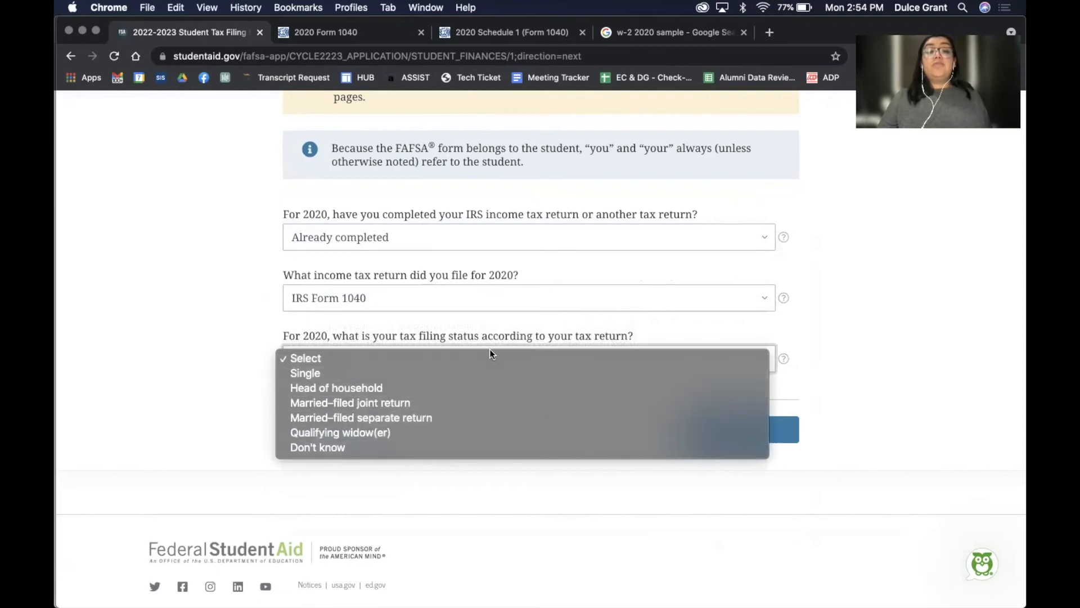
left_click(350, 25)
left_click(350, 28)
scroll(418, 284, "up", 10)
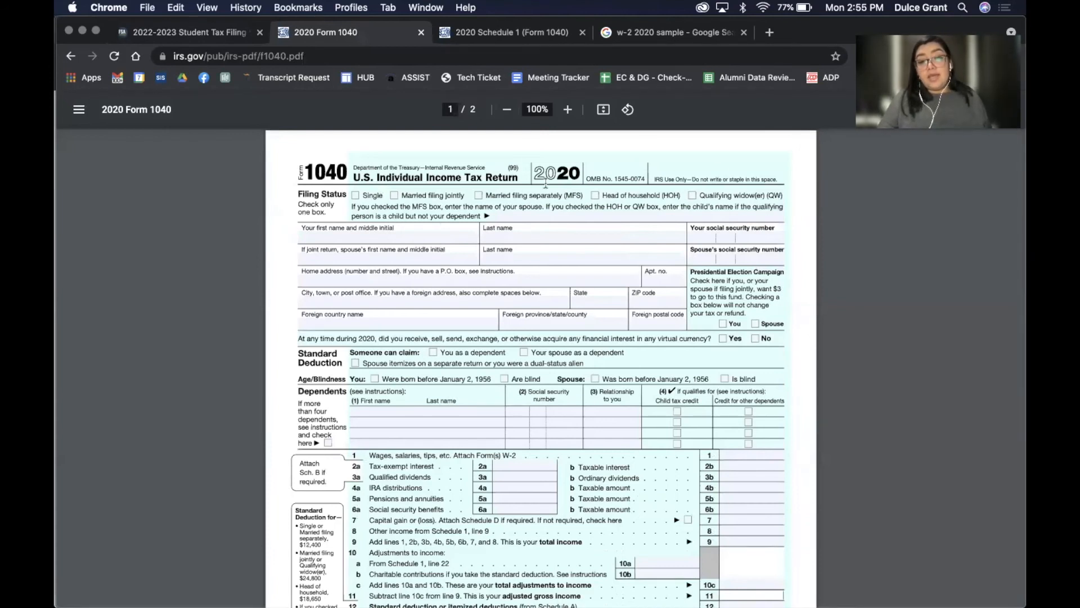
Set the student's filing status to Single and skip the IRS DRT to complete it manually
left_click(217, 33)
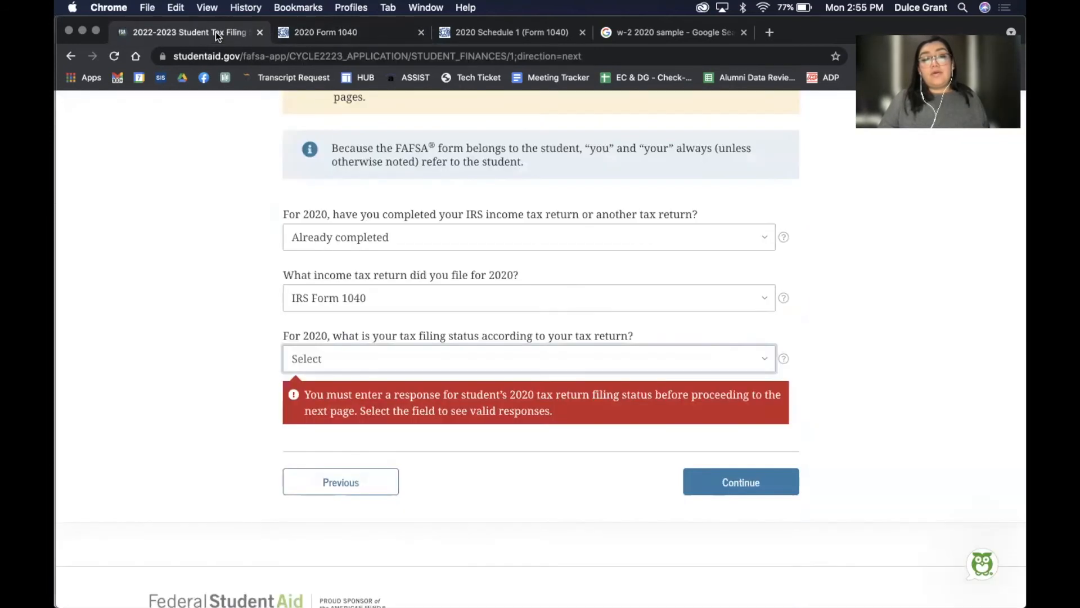
left_click(388, 359)
left_click(360, 369)
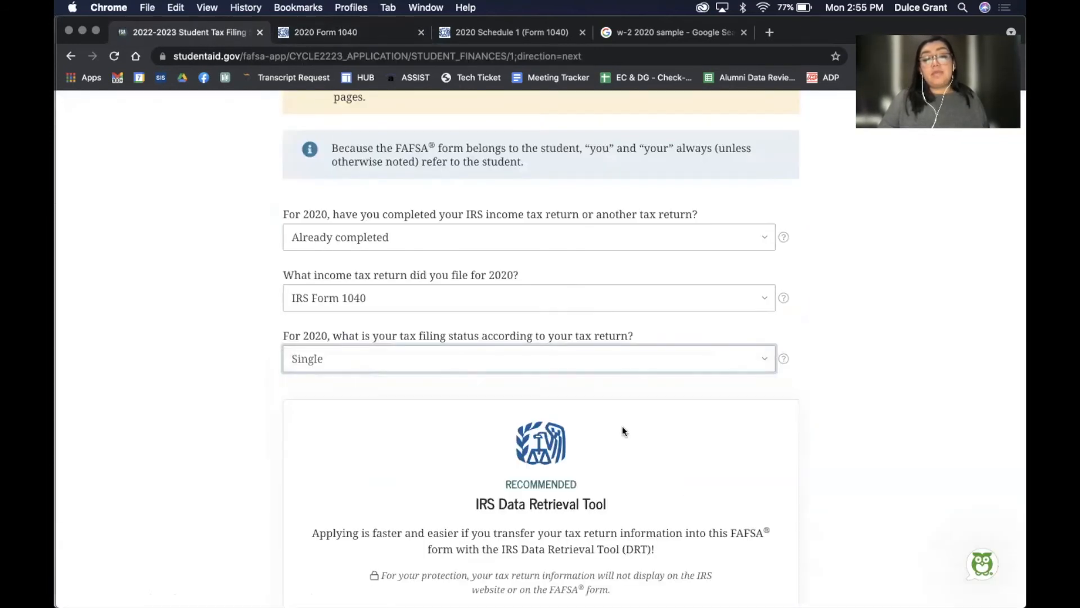
scroll(788, 475, "down", 5)
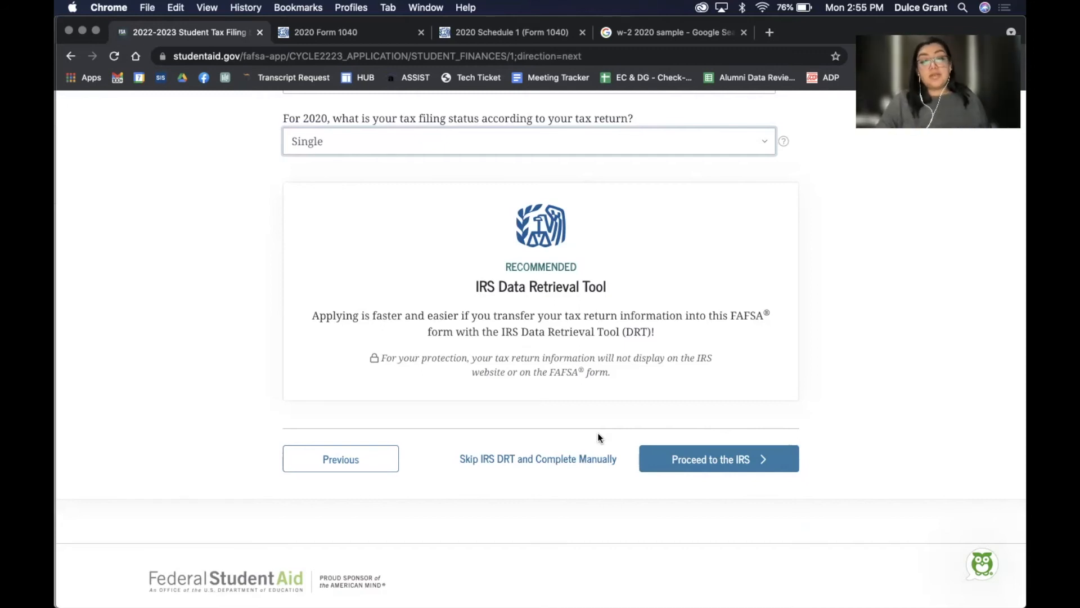
left_click(559, 463)
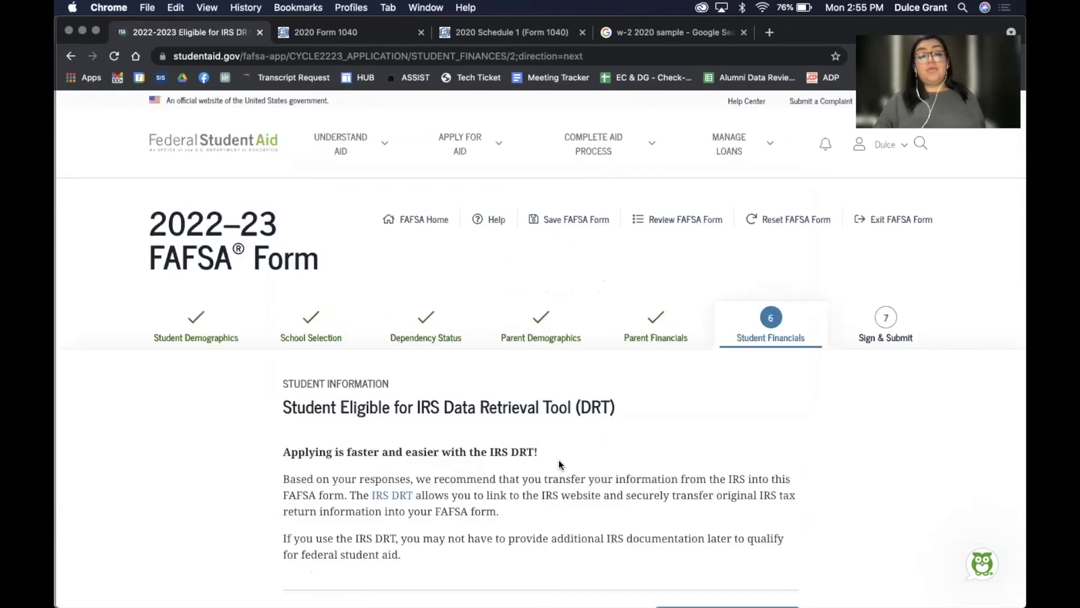
scroll(559, 460, "down", 3)
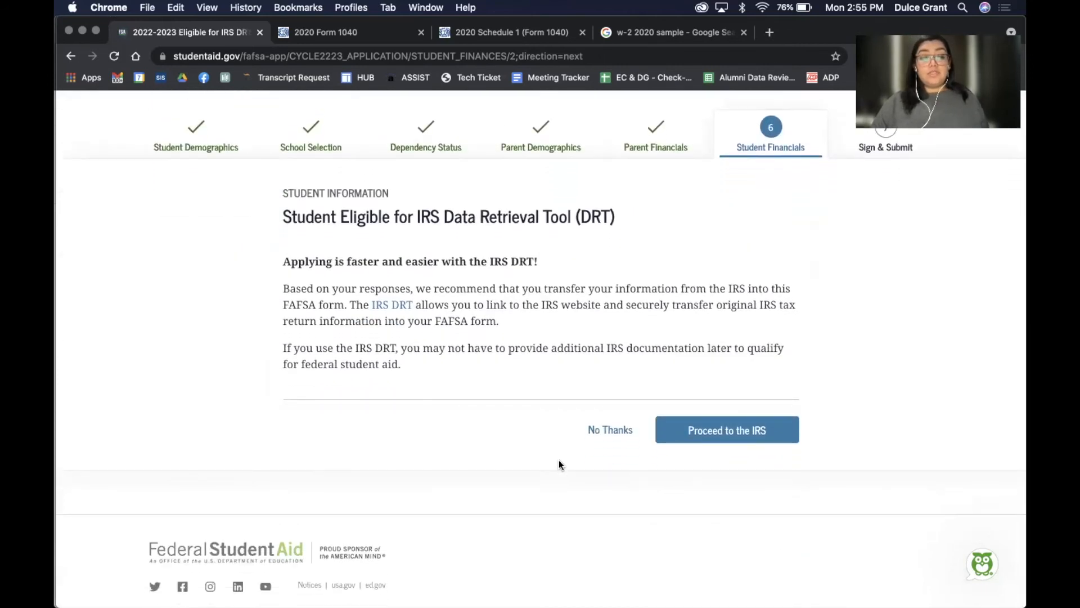
Decline the IRS DRT and enter 2,000 as the student's 2020 adjusted gross income
left_click(607, 430)
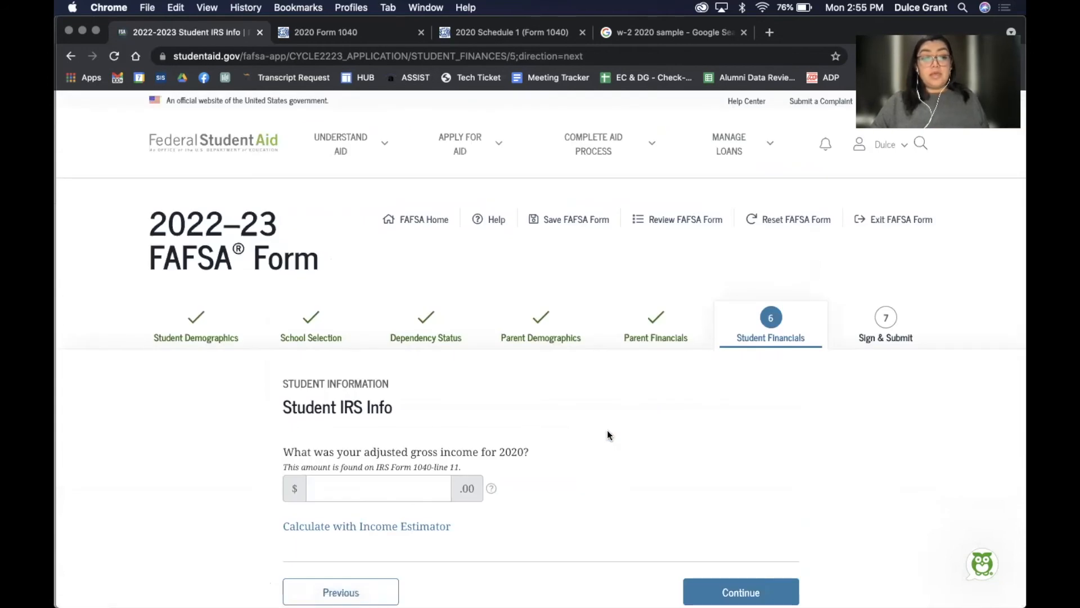
scroll(607, 430, "down", 2)
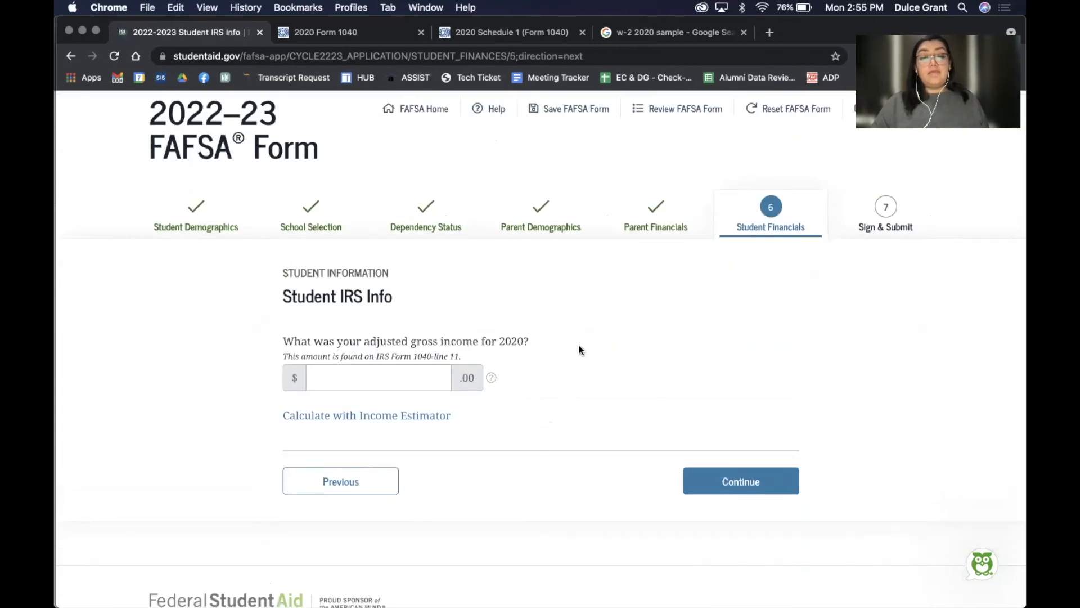
left_click(426, 383)
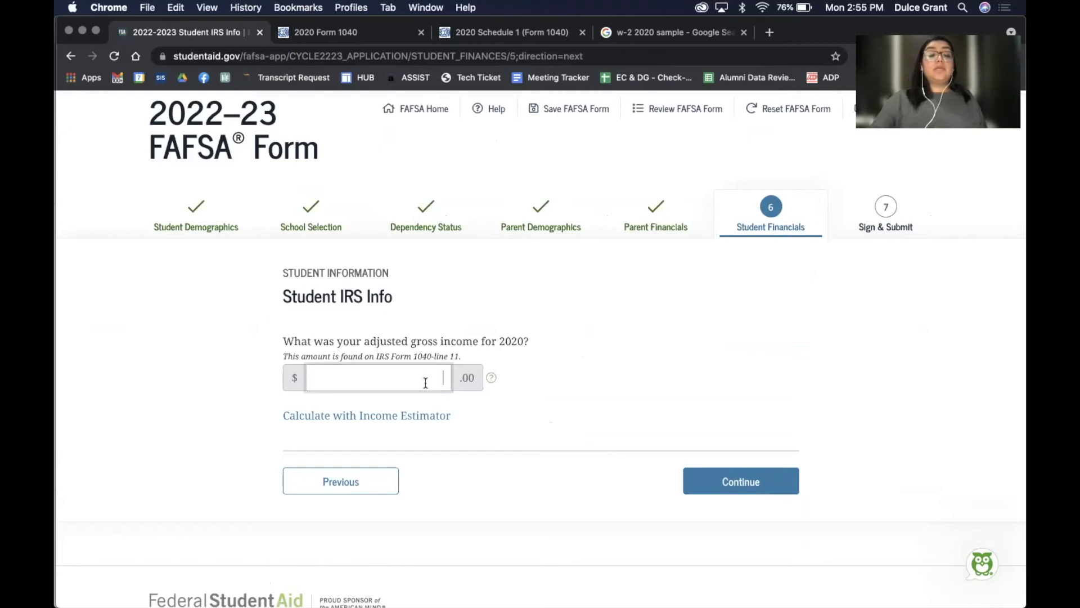
type("2,000")
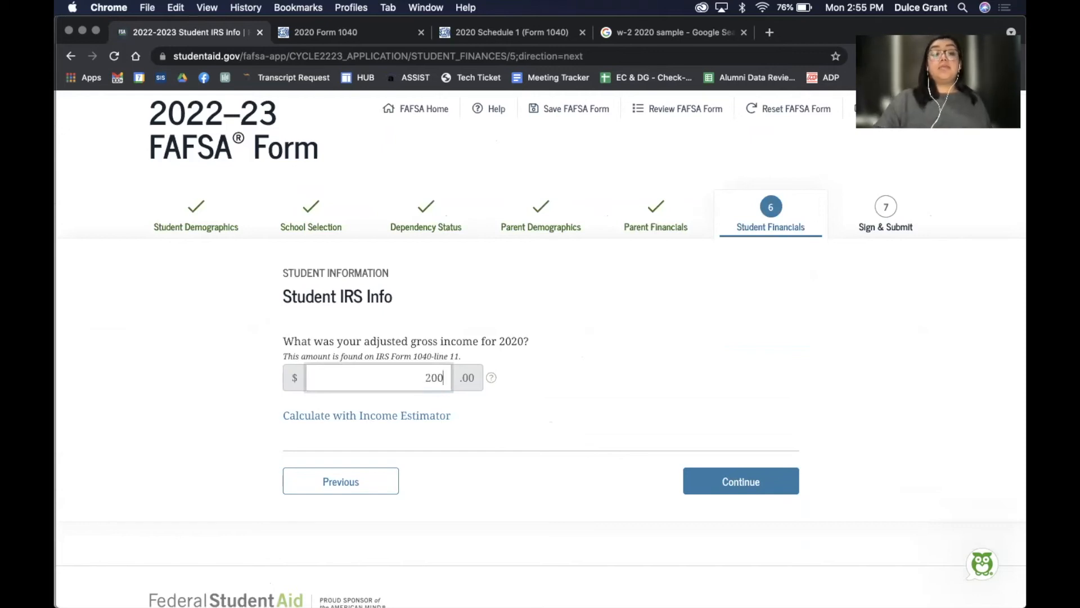
left_click(722, 487)
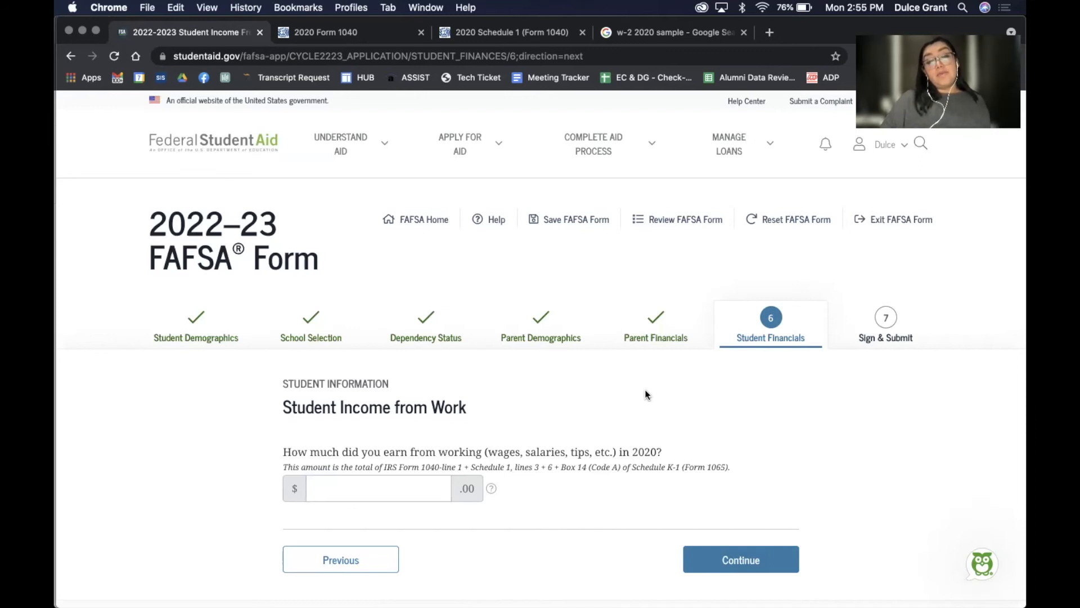
scroll(645, 393, "down", 3)
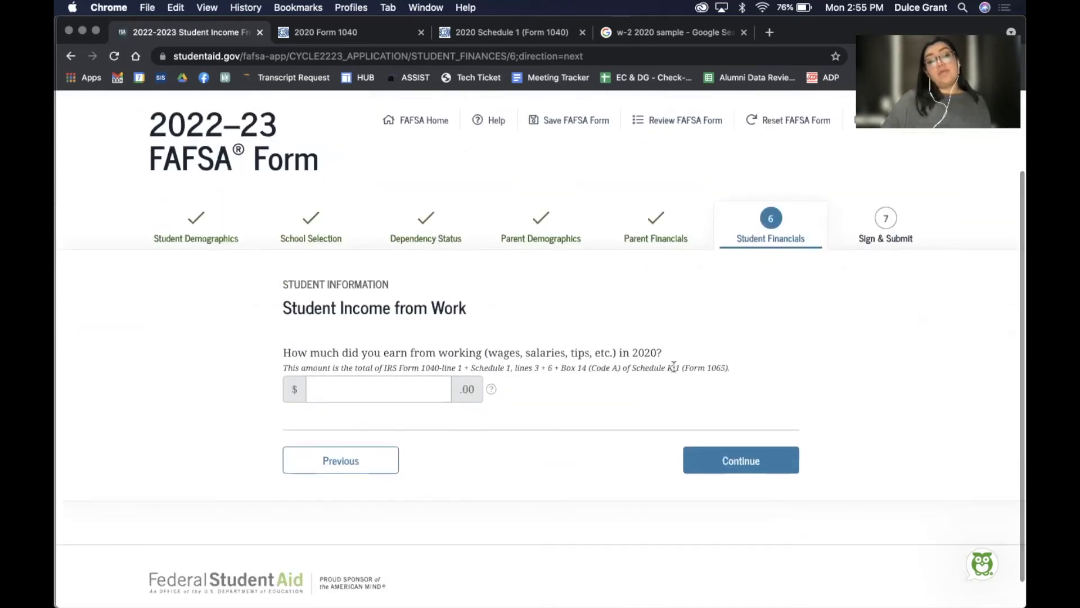
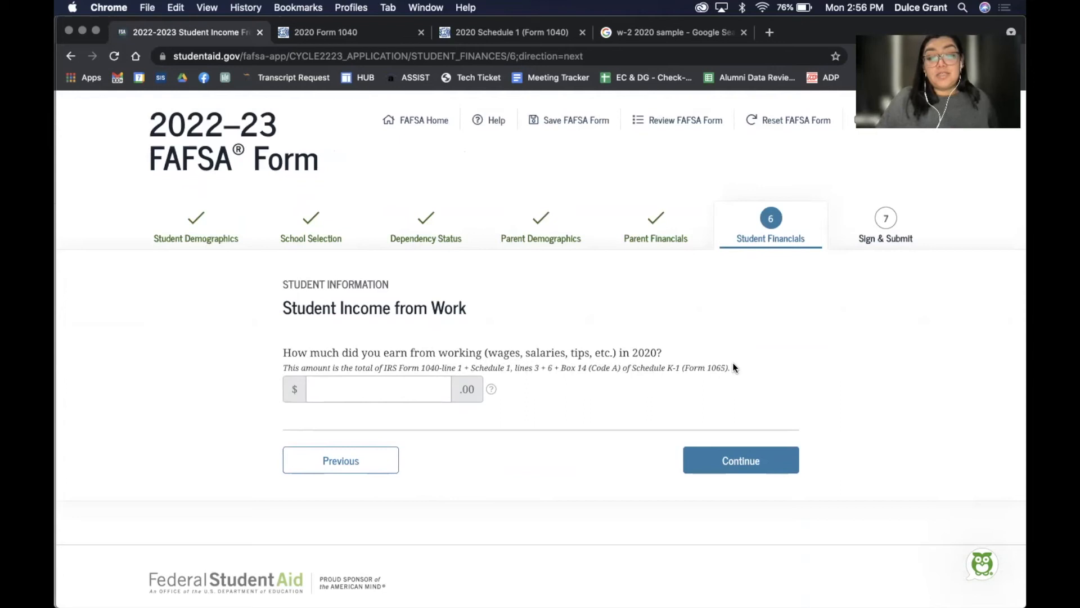
Enter 2,000 as the student's 2020 income earned from work
left_click(417, 394)
type("2,000")
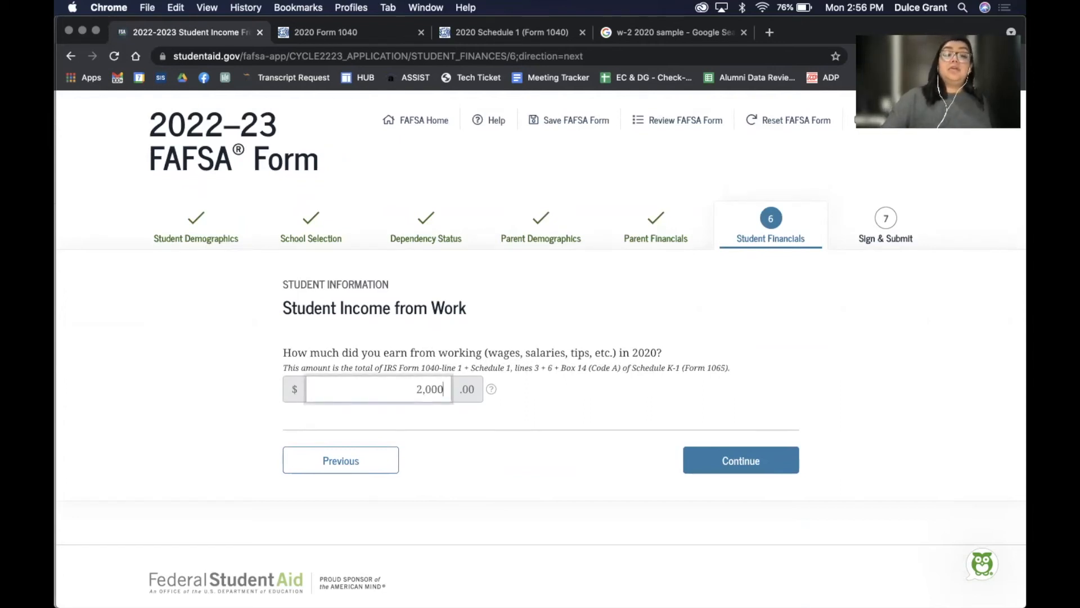
left_click(703, 459)
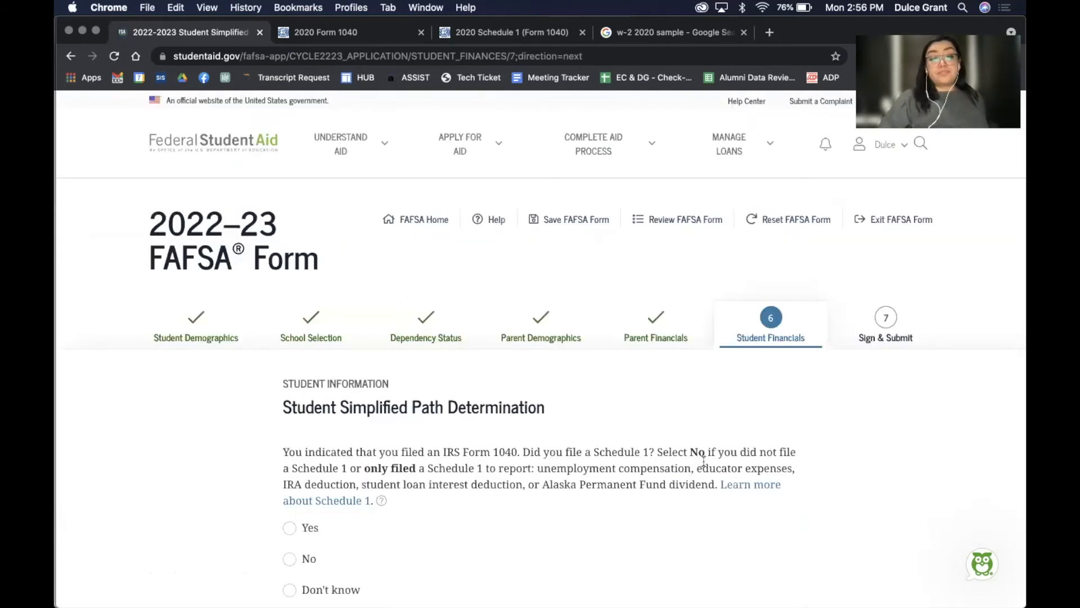
Answer No to whether the student filed a 2020 Schedule 1
scroll(703, 460, "down", 5)
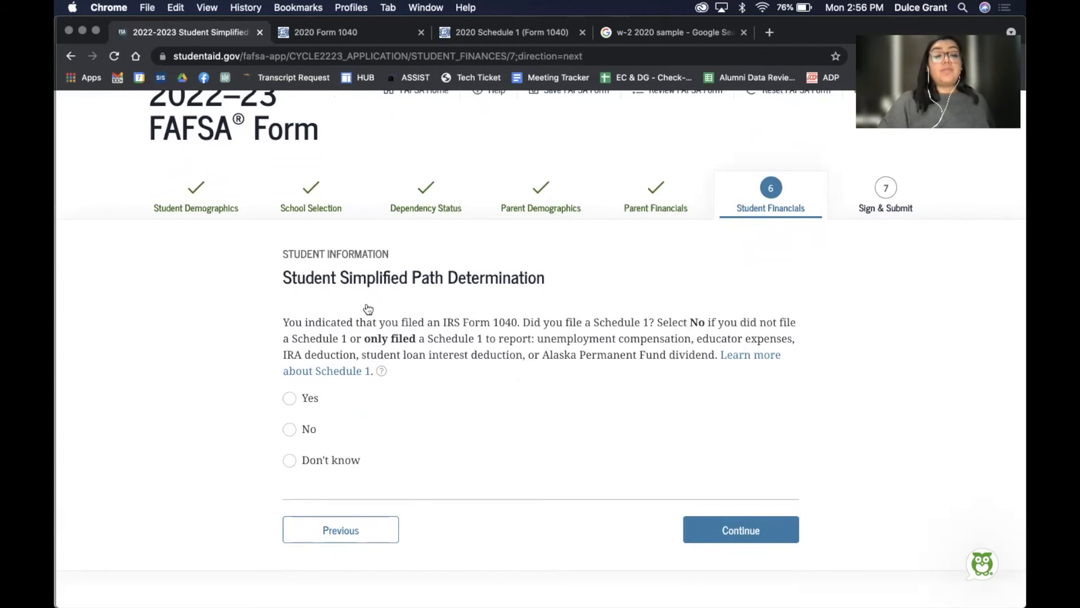
left_click(290, 430)
scroll(626, 409, "down", 3)
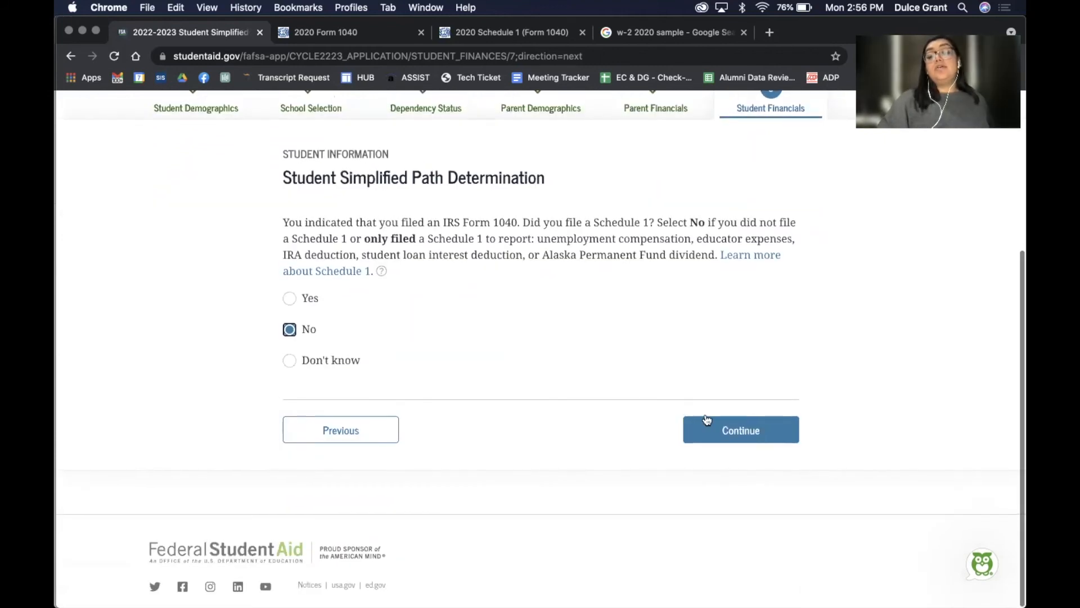
left_click(711, 428)
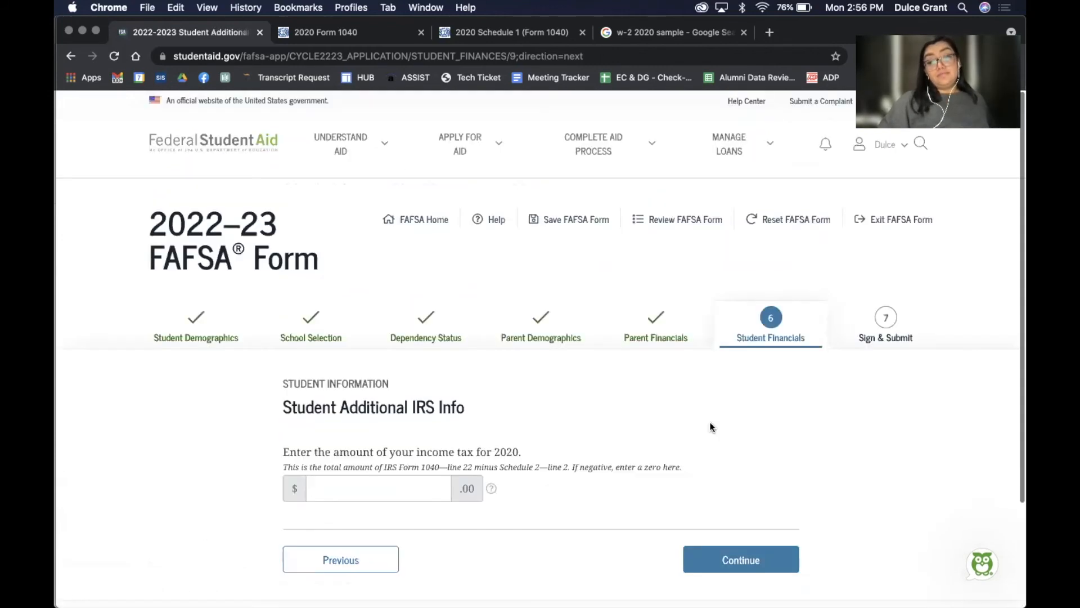
Record $1,000 as the student's 2020 income tax
scroll(710, 428, "down", 3)
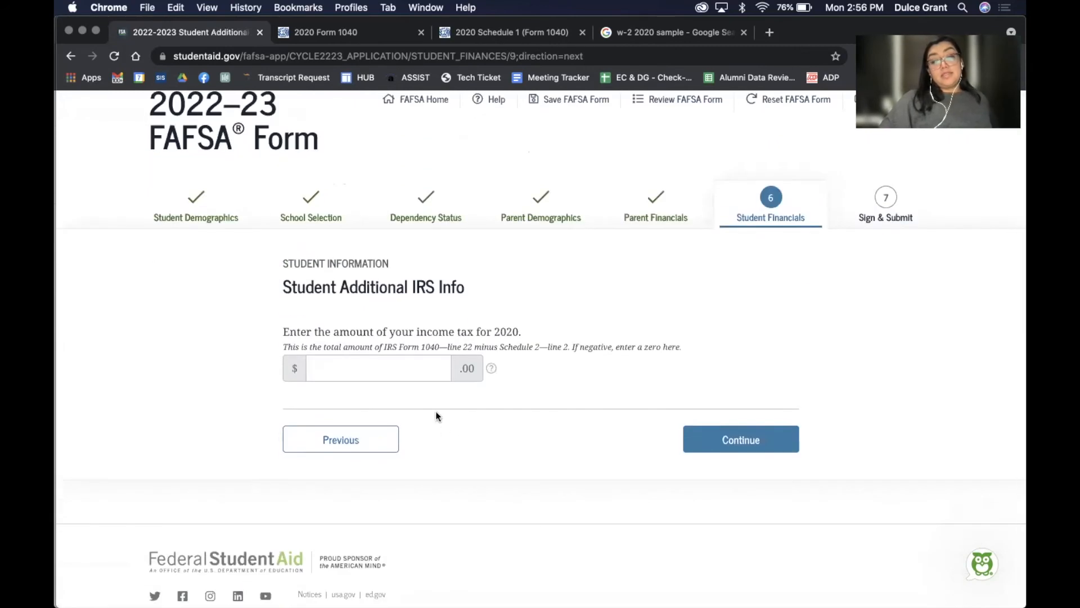
left_click(429, 369)
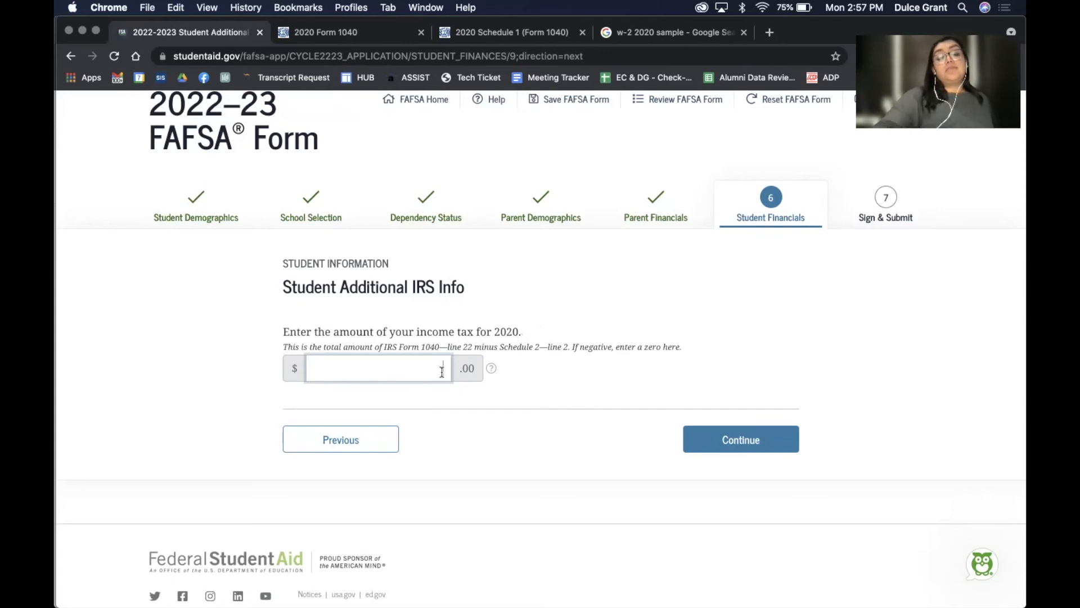
type("1,000")
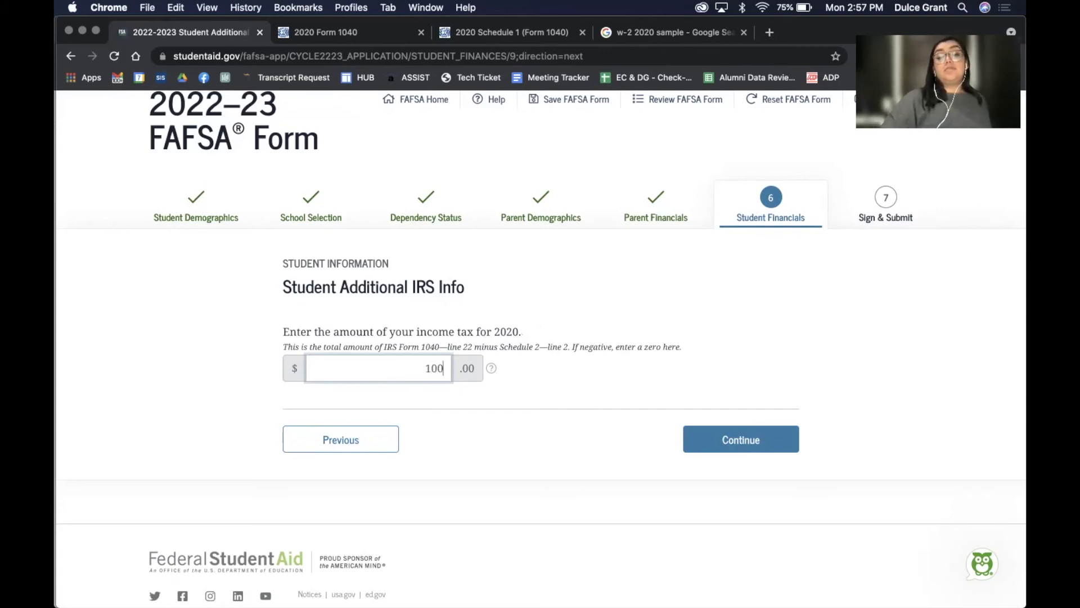
left_click(776, 439)
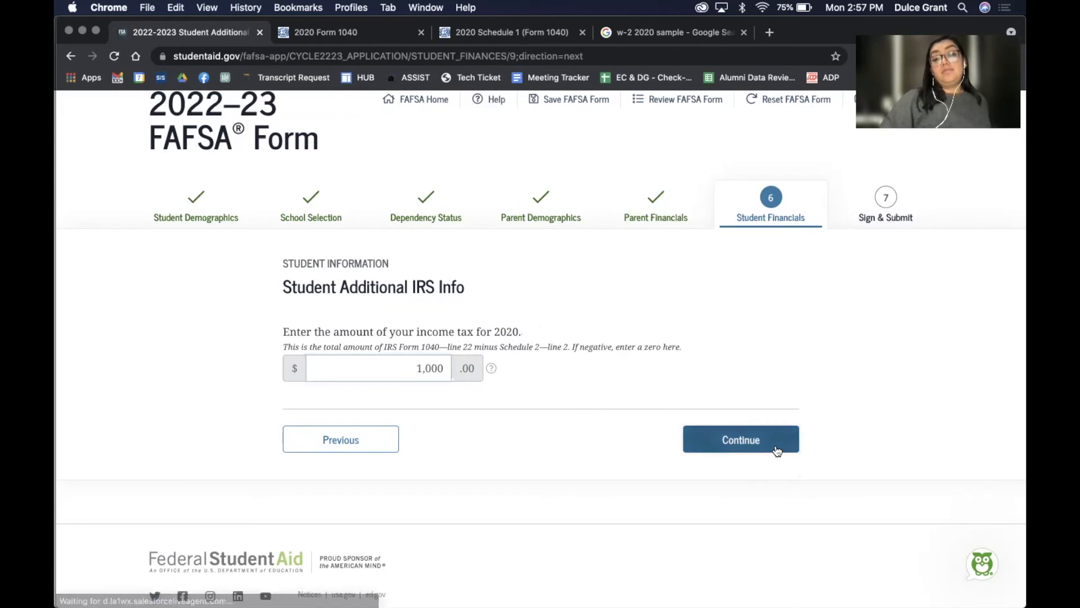
scroll(776, 450, "down", 3)
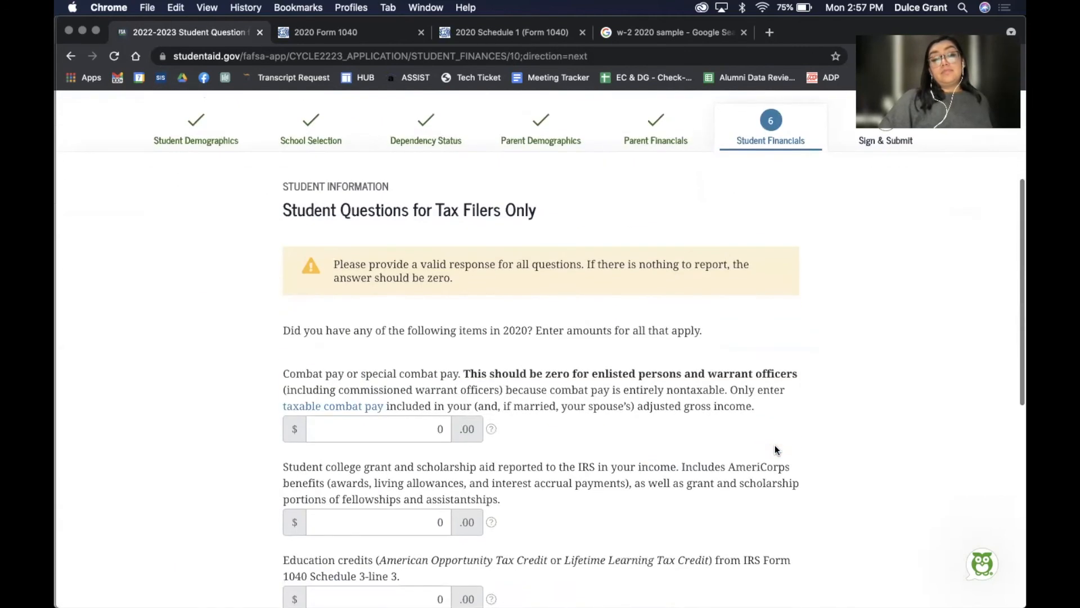
Submit the Questions for Tax Filers Only page with all amounts left at zero
scroll(776, 450, "down", 2)
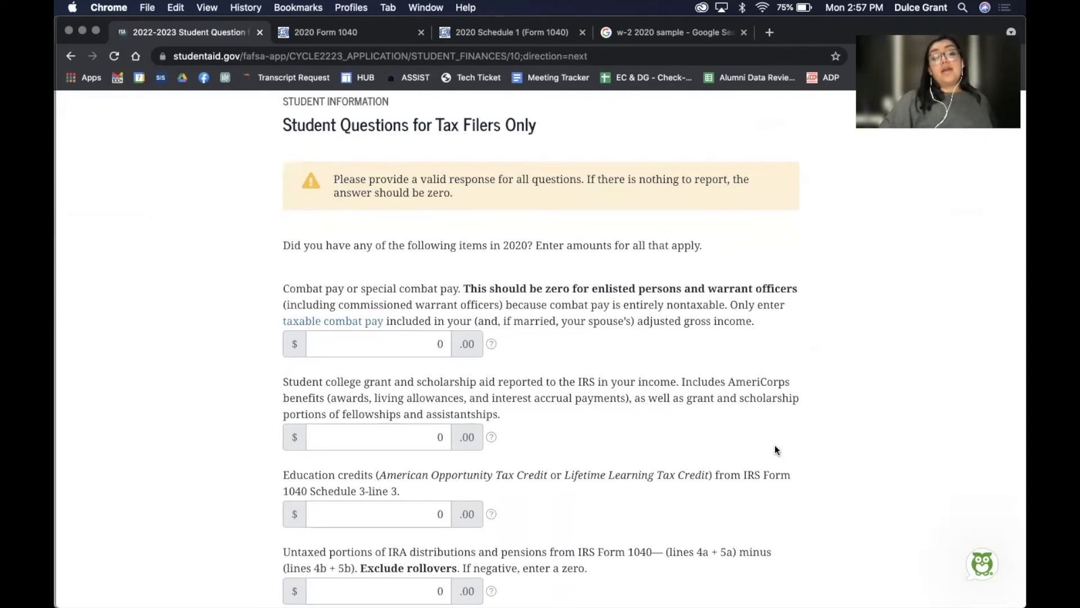
scroll(775, 449, "down", 2)
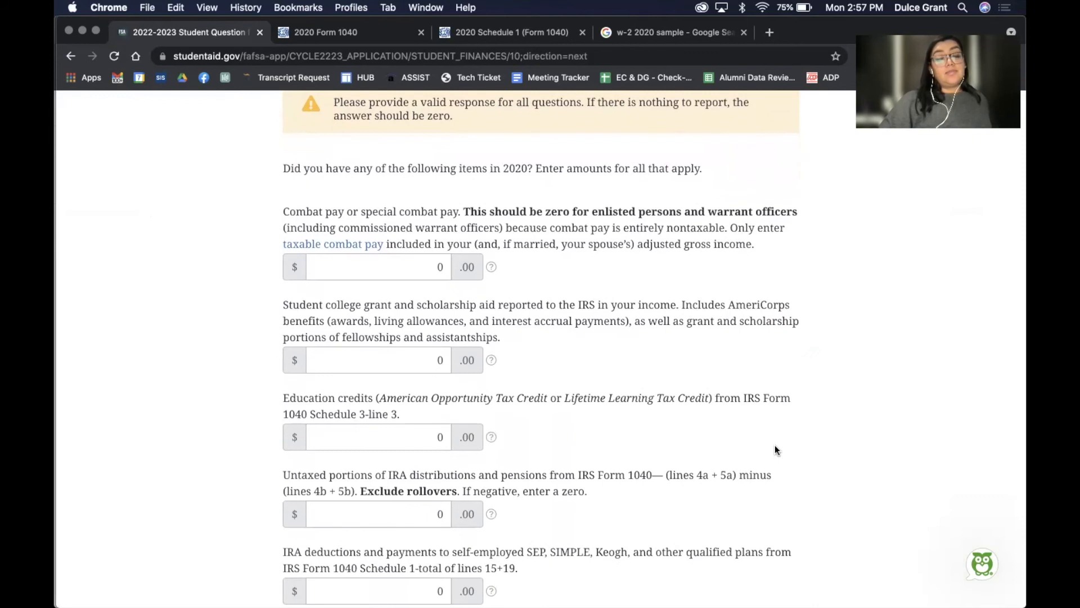
scroll(775, 449, "down", 4)
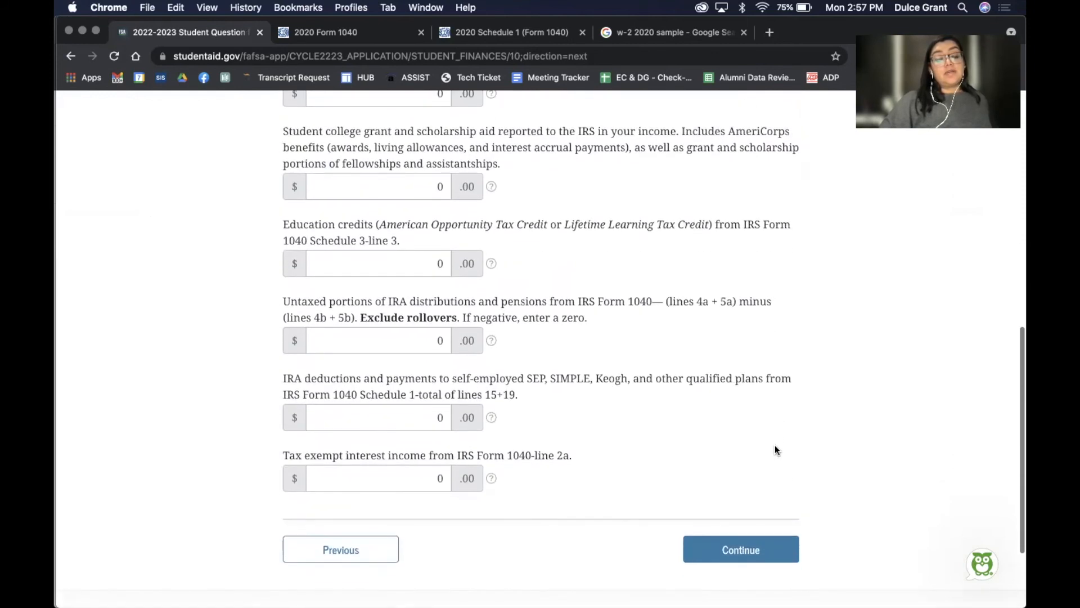
scroll(774, 450, "down", 3)
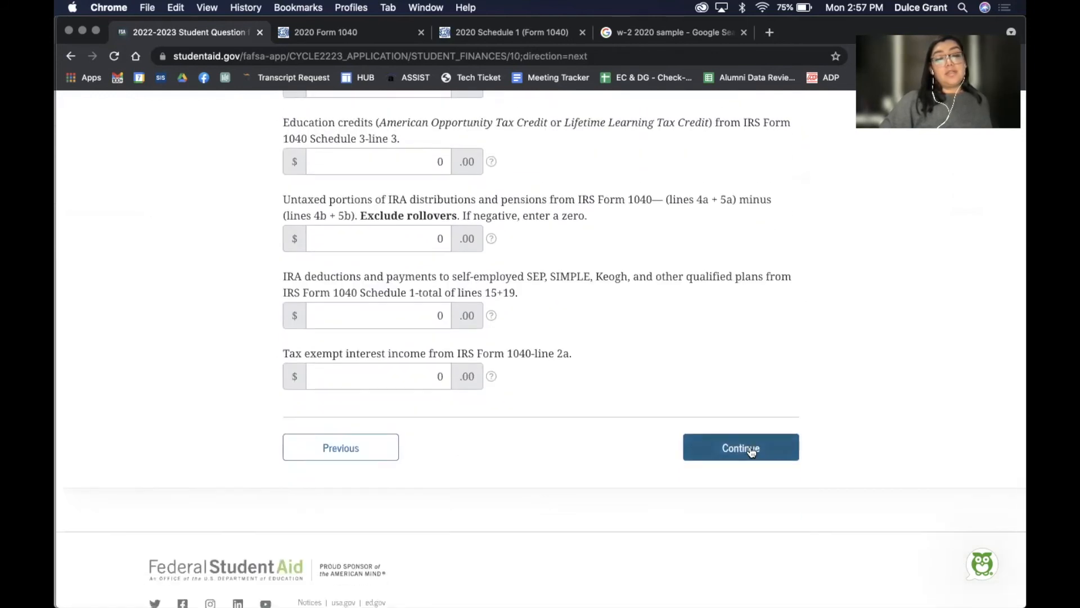
left_click(751, 449)
Submit the additional financial information page with zero amounts
scroll(750, 446, "down", 4)
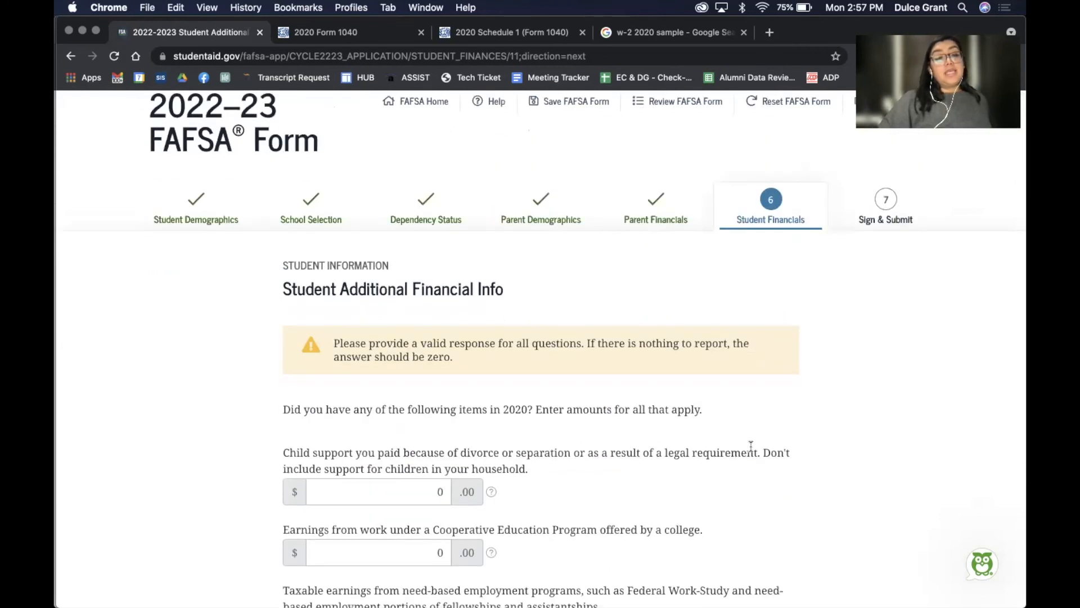
scroll(750, 446, "down", 3)
scroll(751, 449, "down", 2)
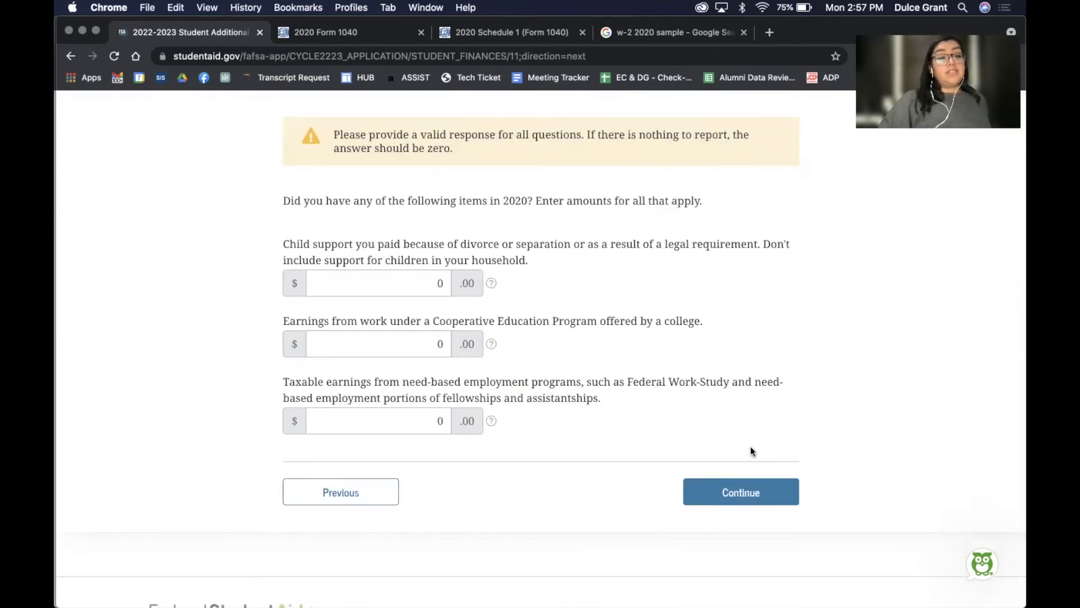
scroll(750, 450, "down", 2)
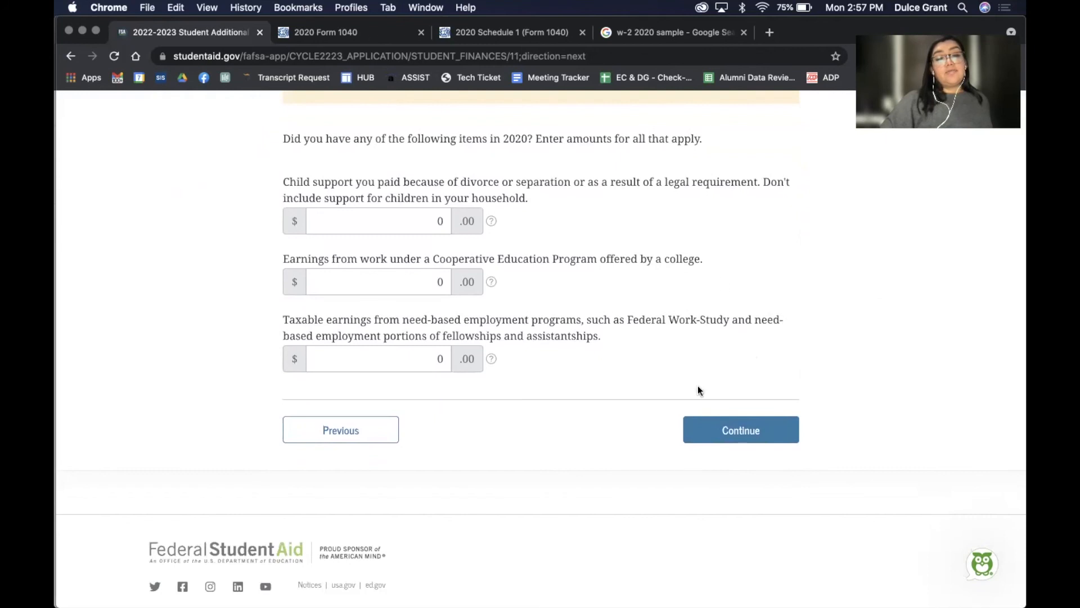
left_click(732, 438)
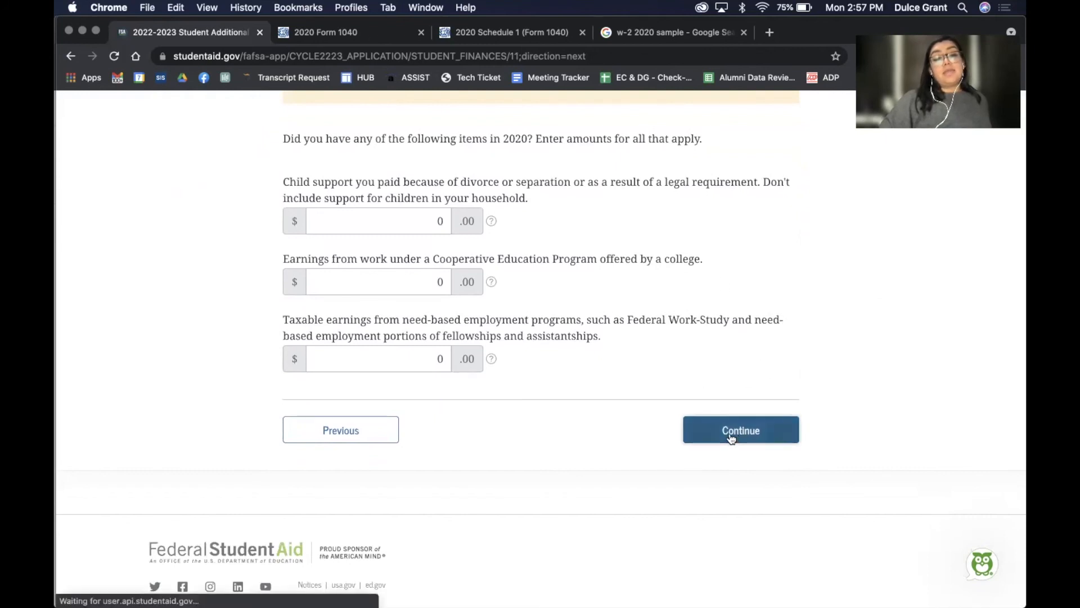
Submit zero untaxed income and keep Yes to skip the student asset questions
scroll(730, 438, "down", 4)
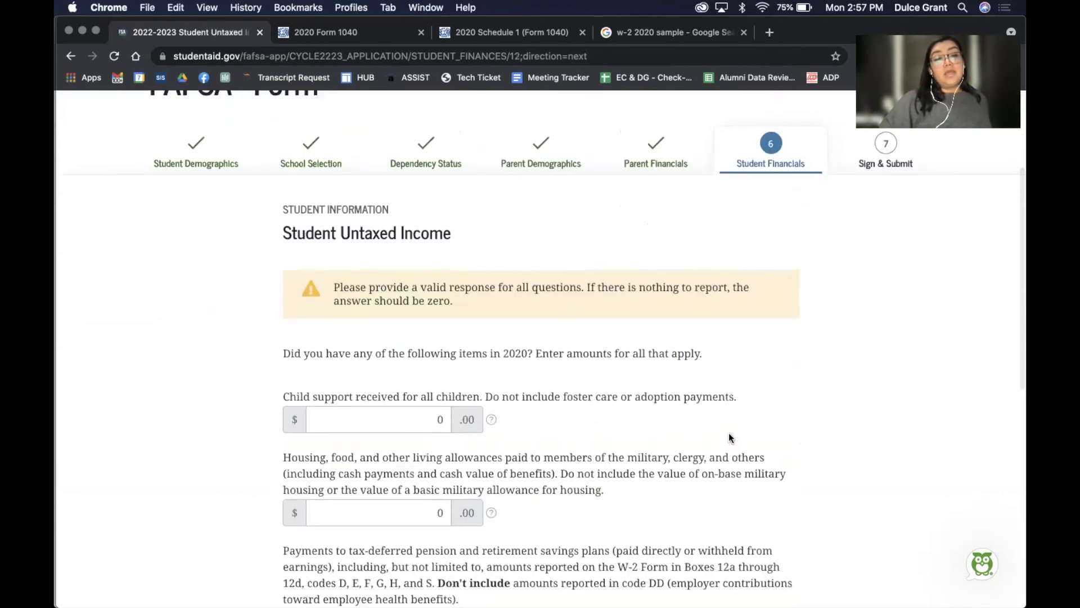
scroll(729, 438, "down", 3)
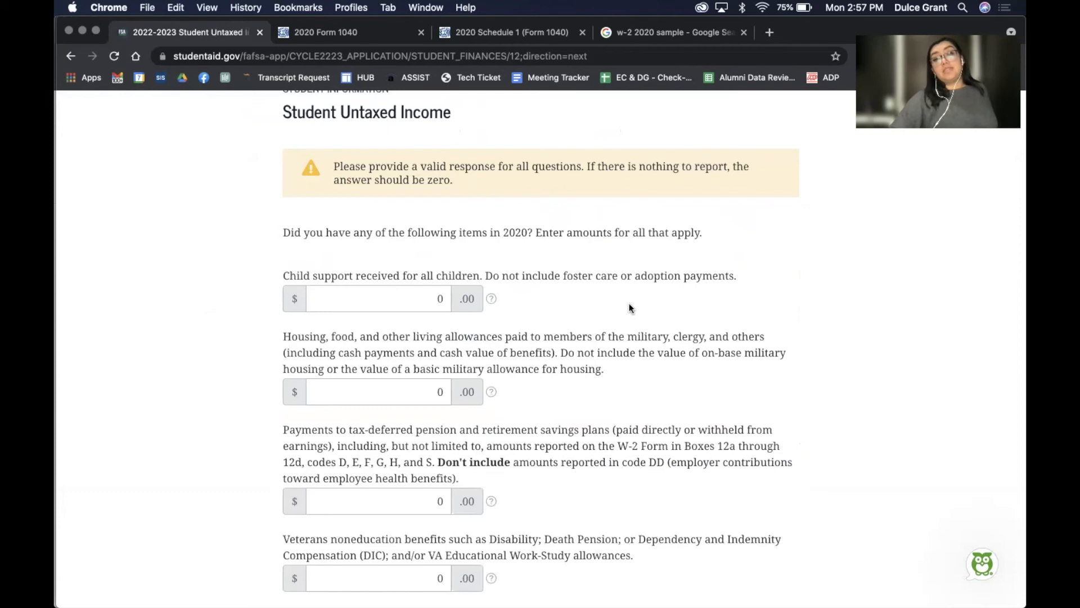
scroll(630, 307, "down", 10)
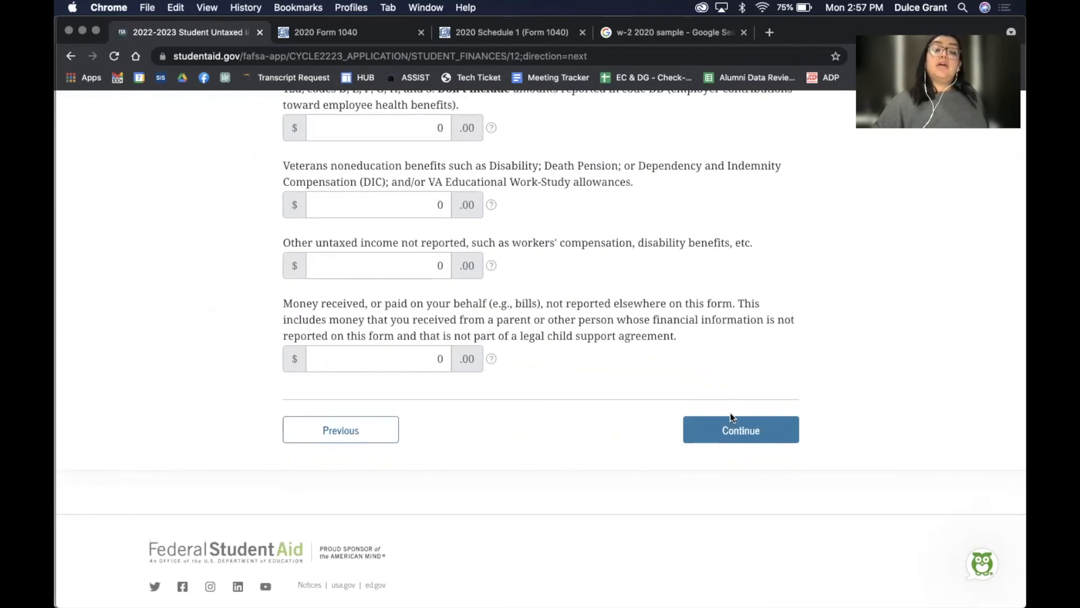
left_click(721, 431)
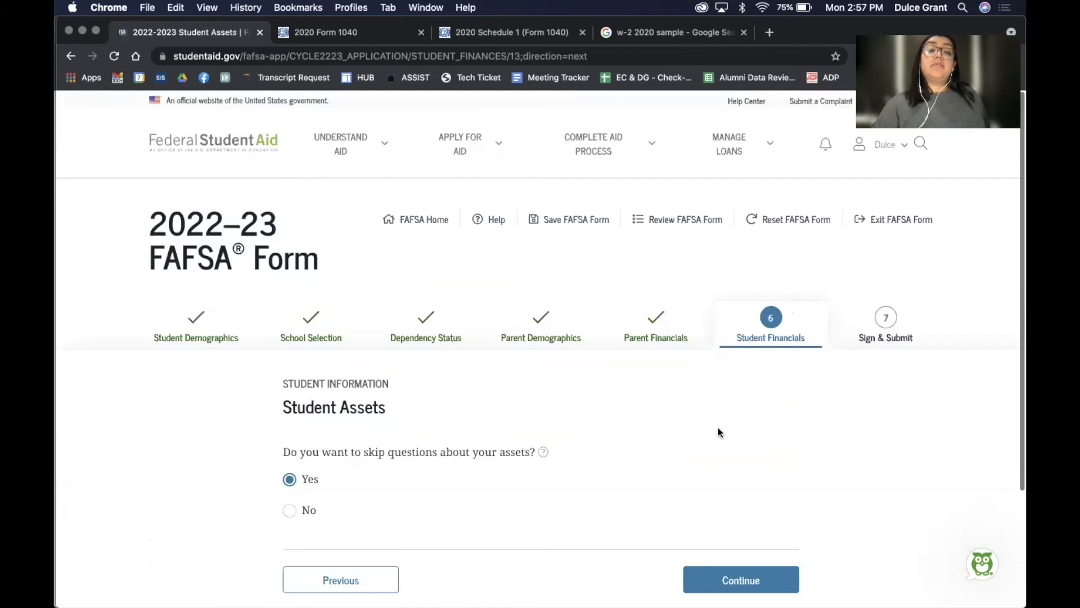
scroll(721, 431, "down", 5)
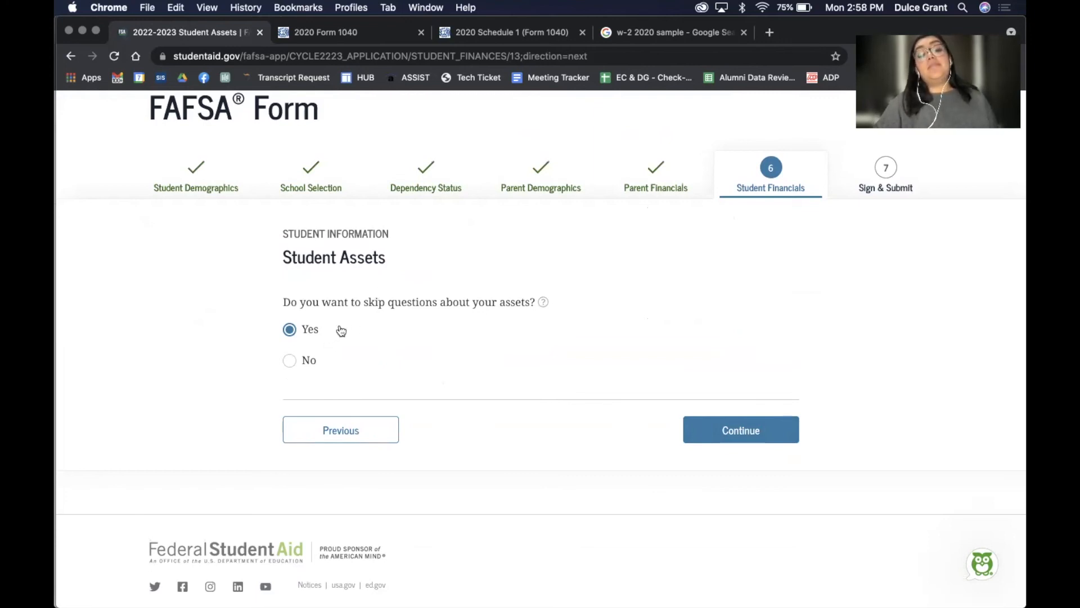
left_click(739, 432)
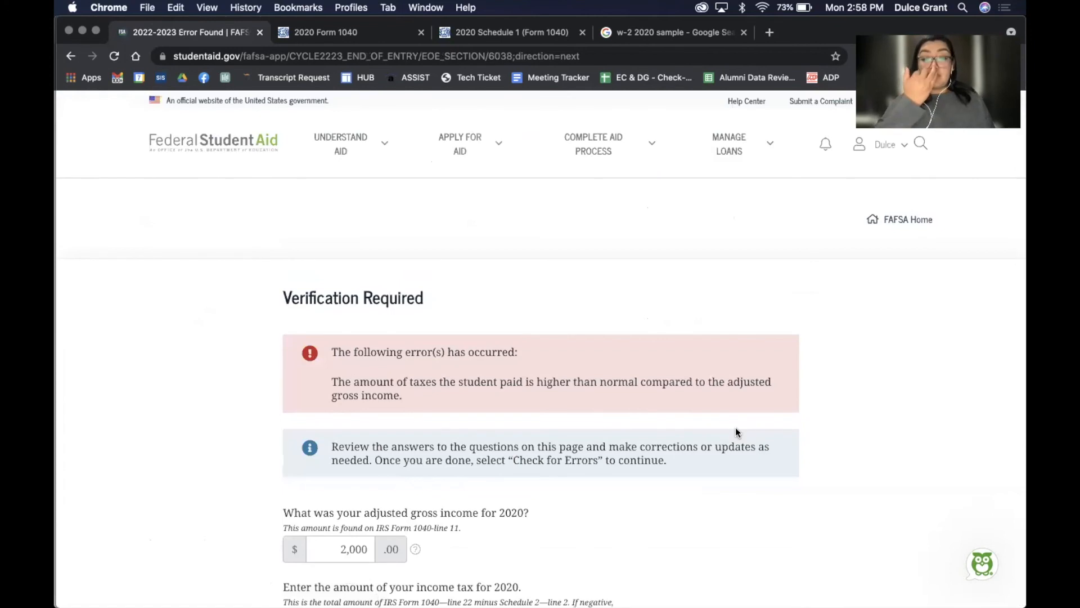
Keep income 2,000 and tax 1,000 and recheck to clear the verification flag
scroll(734, 431, "down", 5)
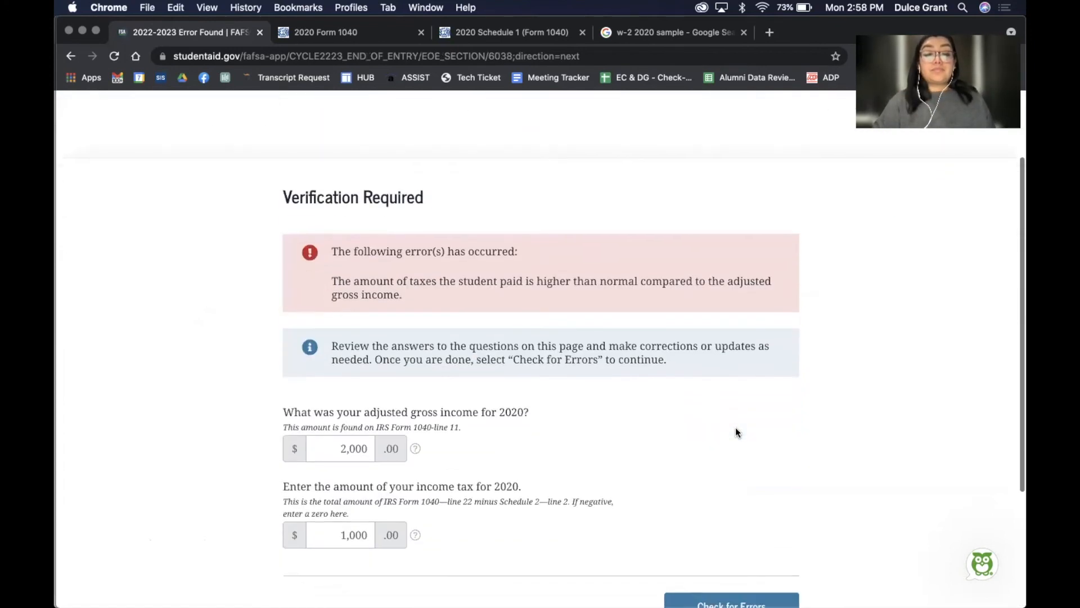
scroll(735, 428, "down", 2)
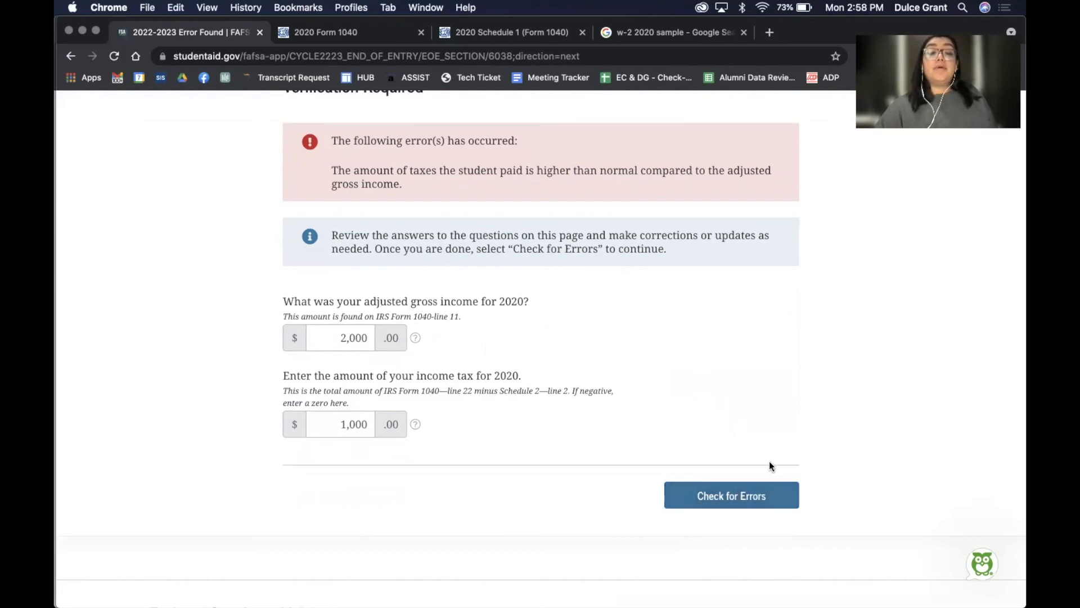
left_click(716, 499)
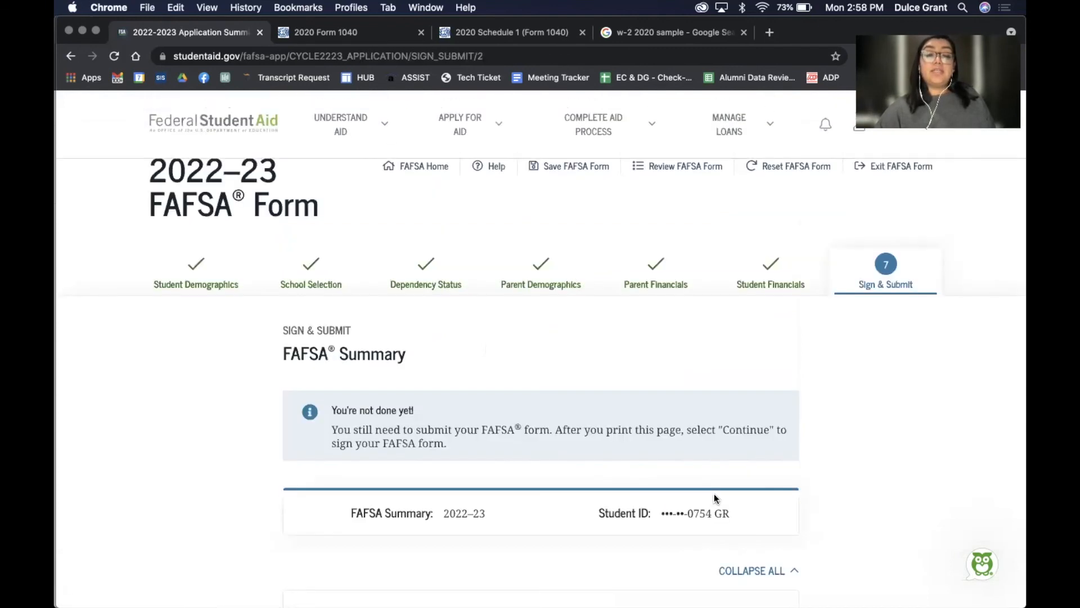
scroll(714, 495, "down", 7)
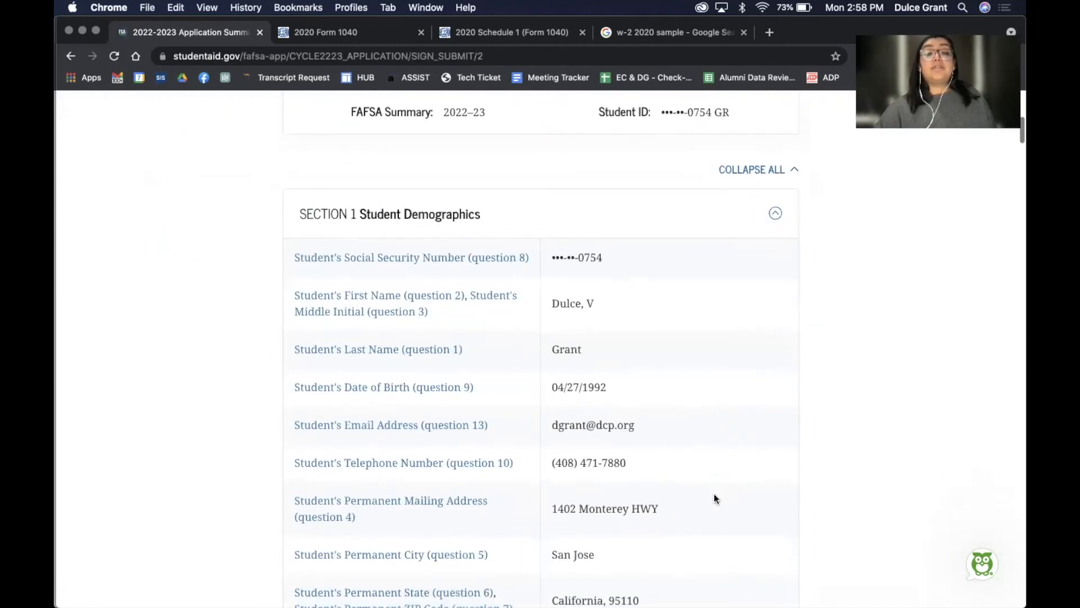
scroll(714, 494, "down", 2)
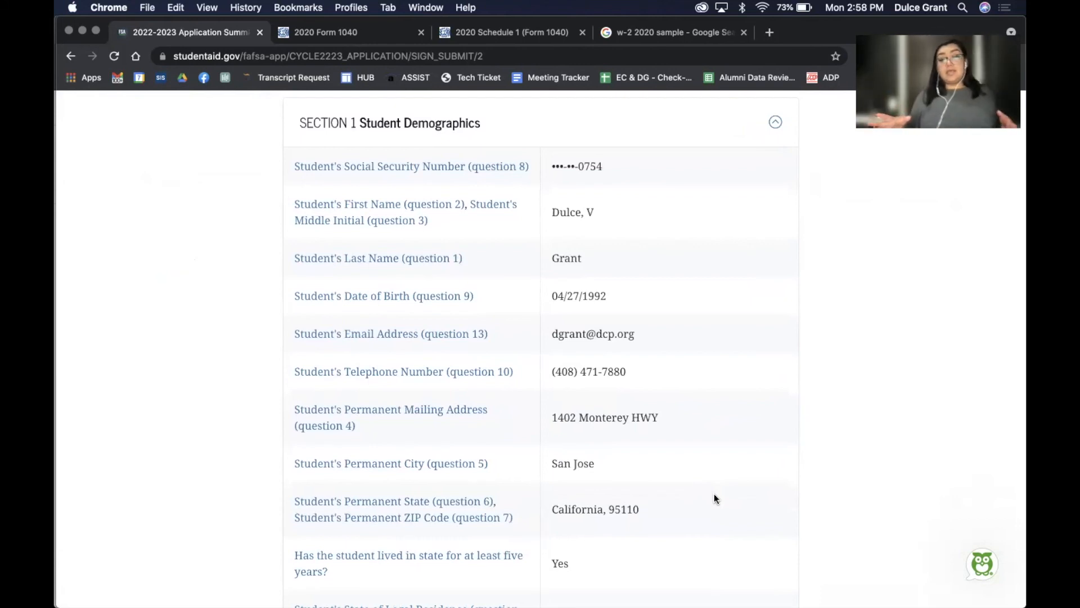
scroll(714, 498, "down", 6)
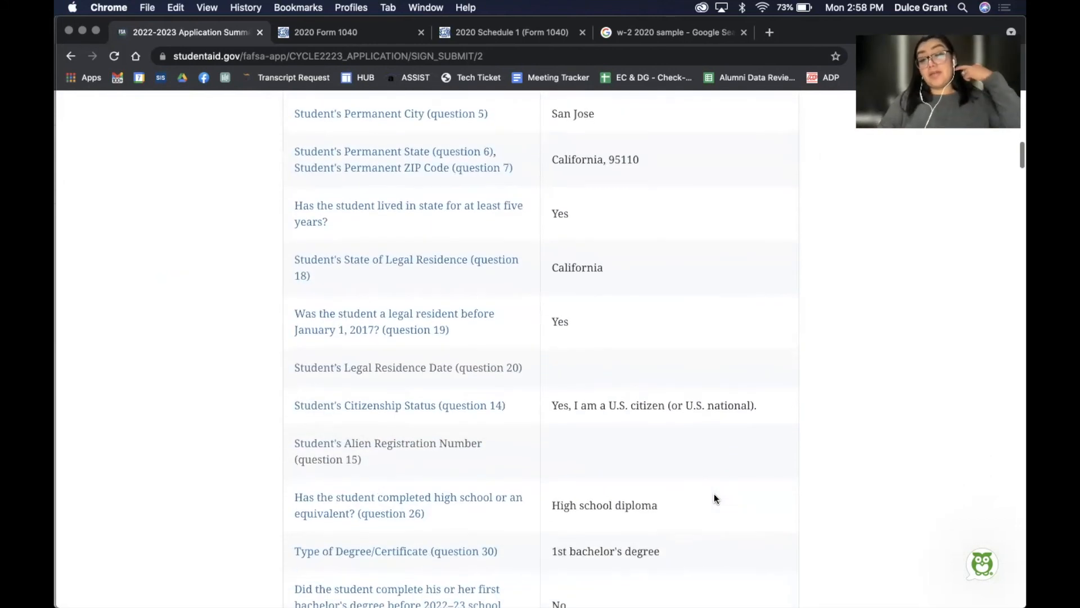
scroll(714, 498, "down", 8)
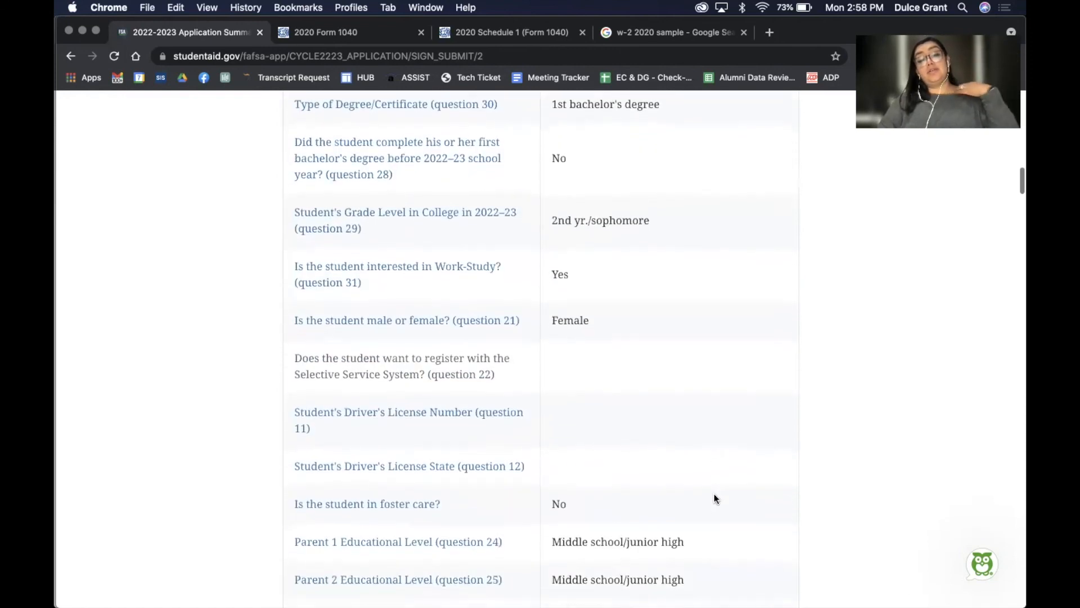
scroll(713, 498, "down", 2)
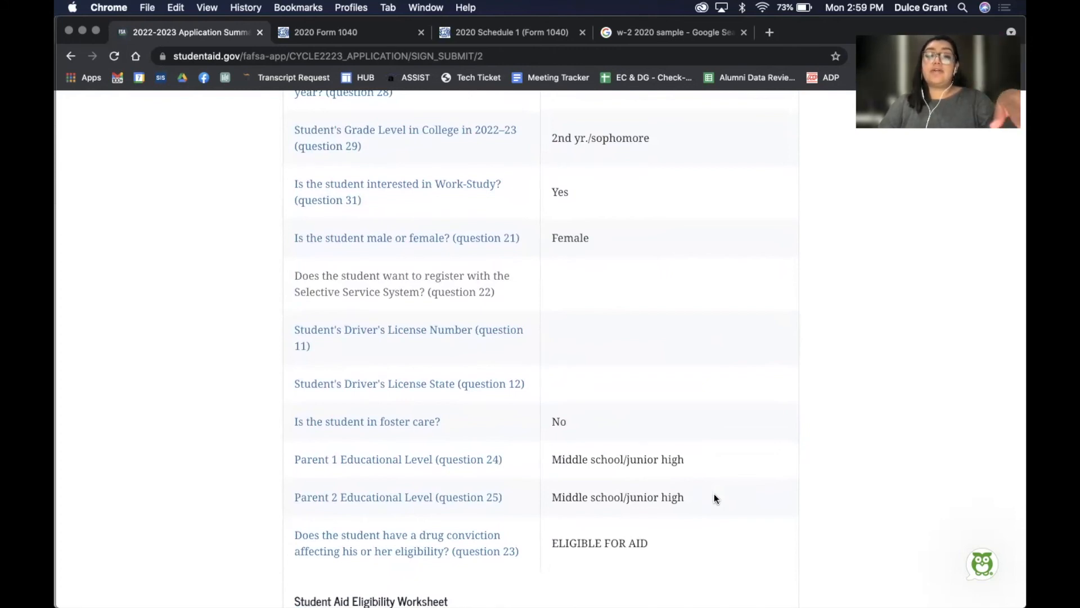
scroll(713, 498, "down", 3)
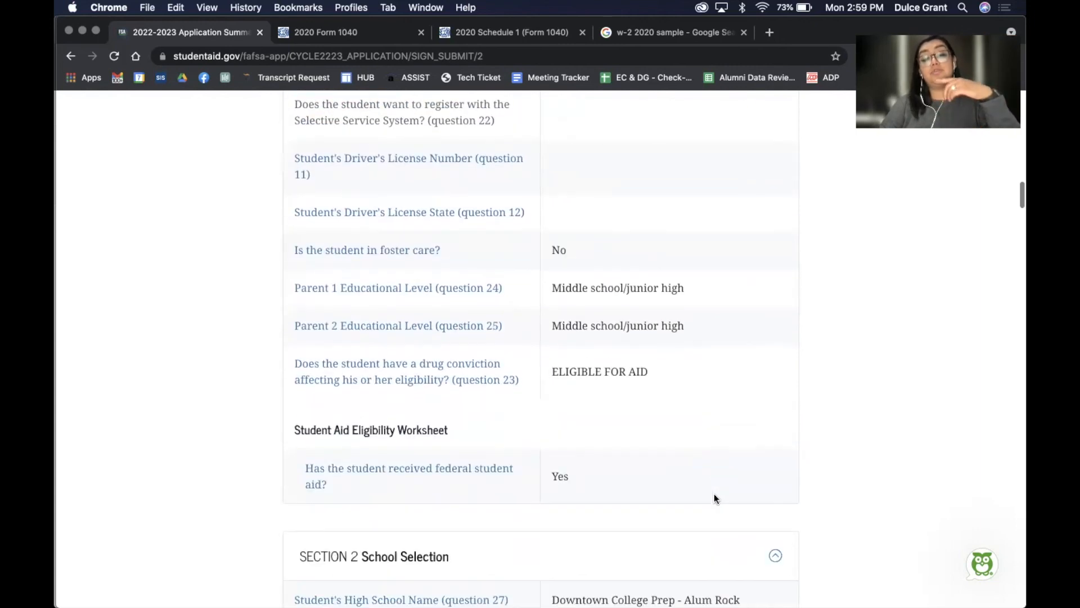
scroll(714, 494, "up", 15)
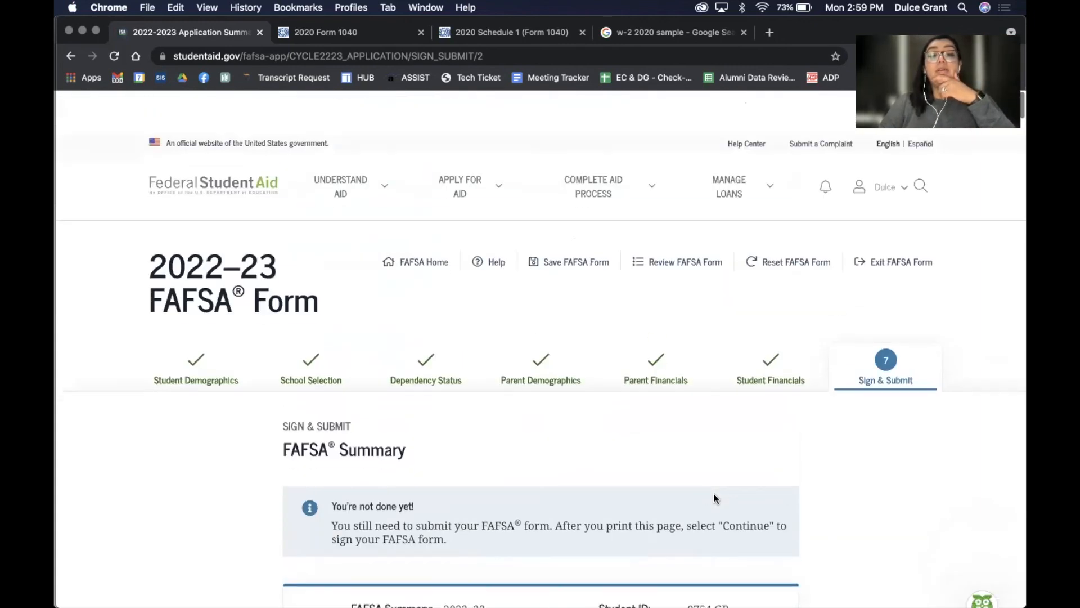
scroll(714, 498, "down", 2)
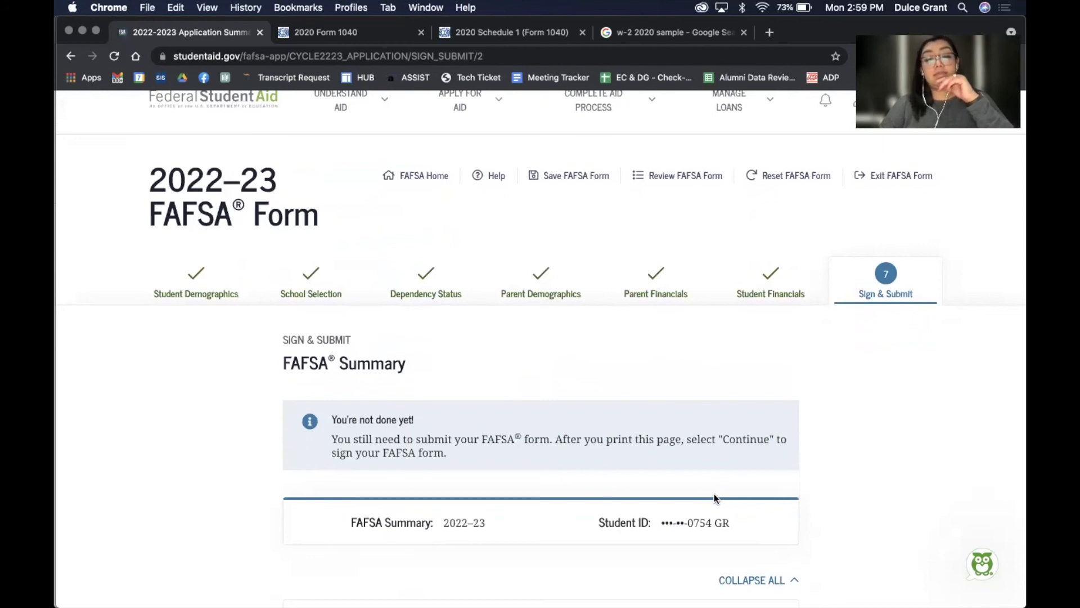
scroll(714, 494, "down", 15)
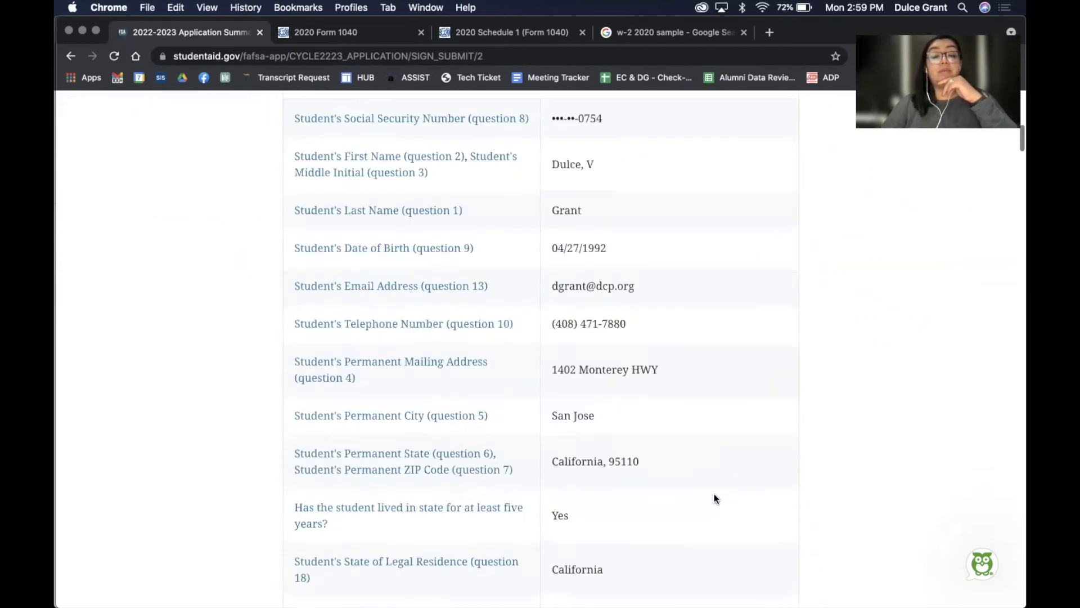
scroll(714, 494, "down", 20)
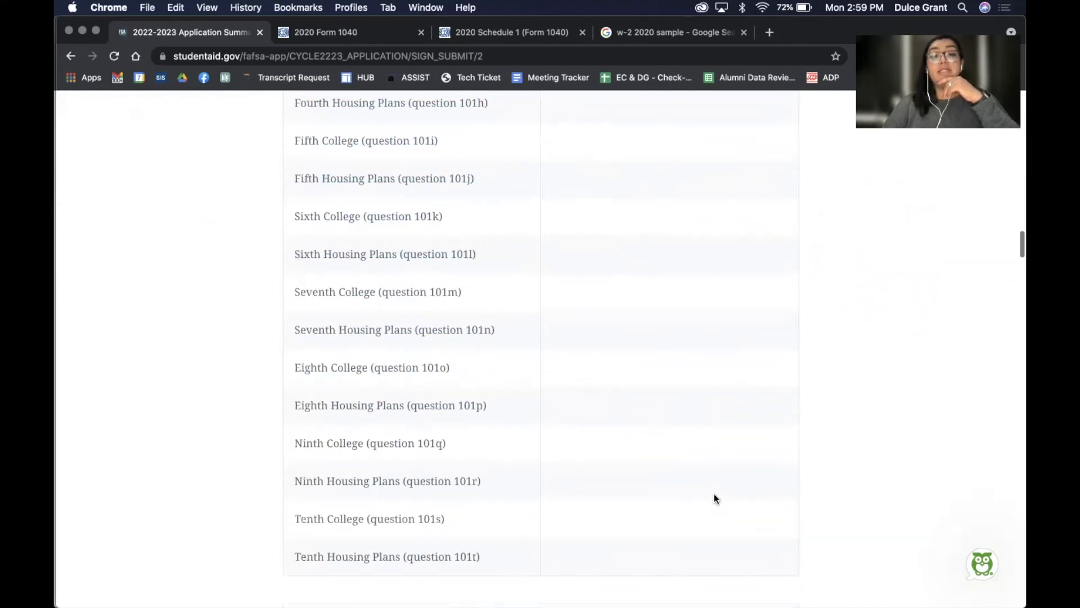
scroll(714, 494, "down", 15)
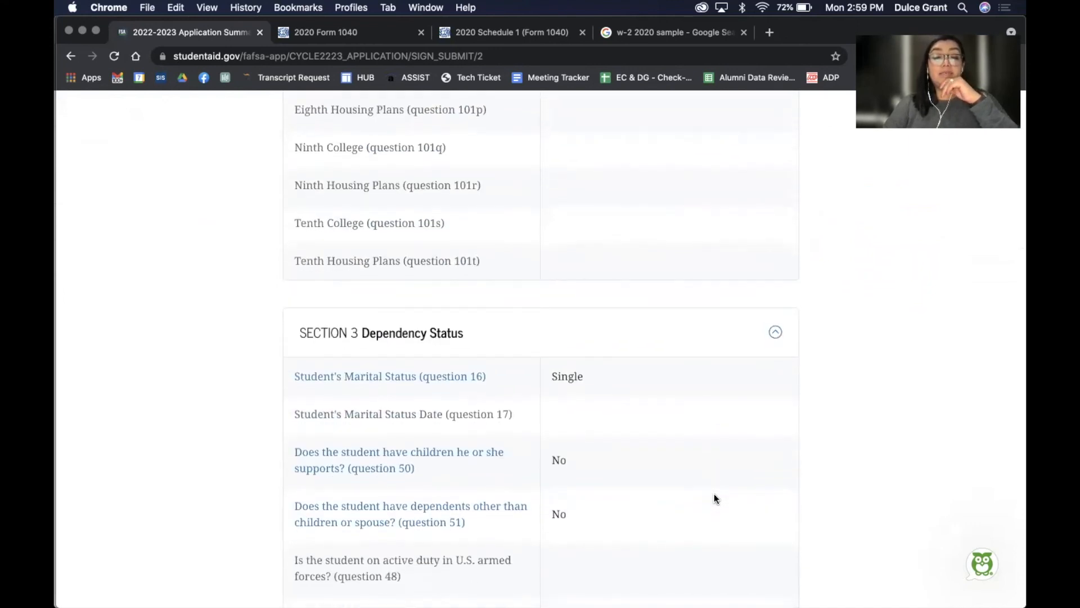
scroll(713, 494, "down", 3)
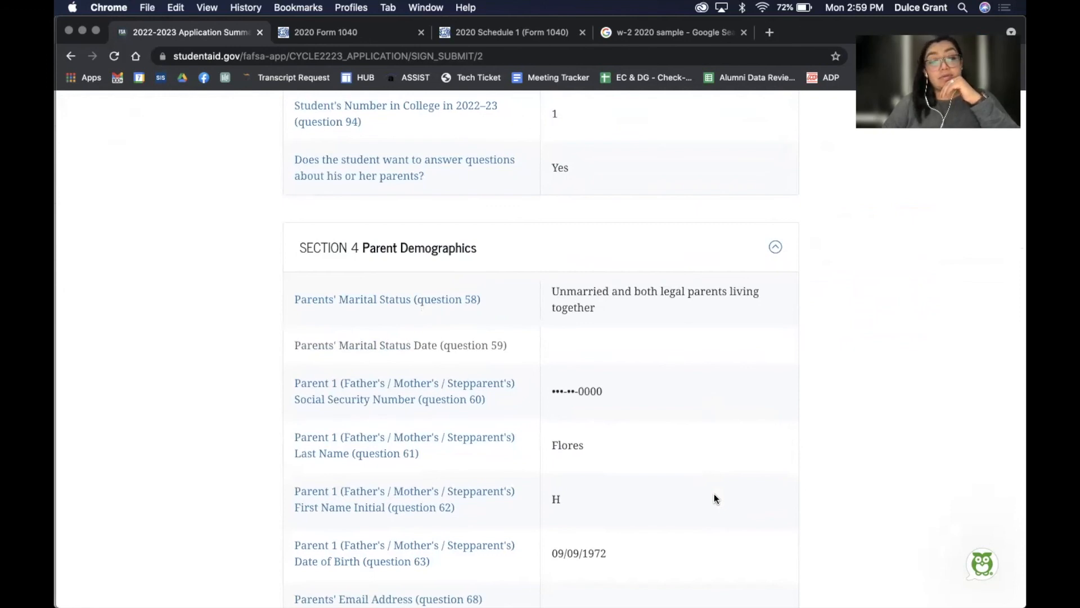
scroll(714, 493, "down", 20)
scroll(714, 494, "down", 15)
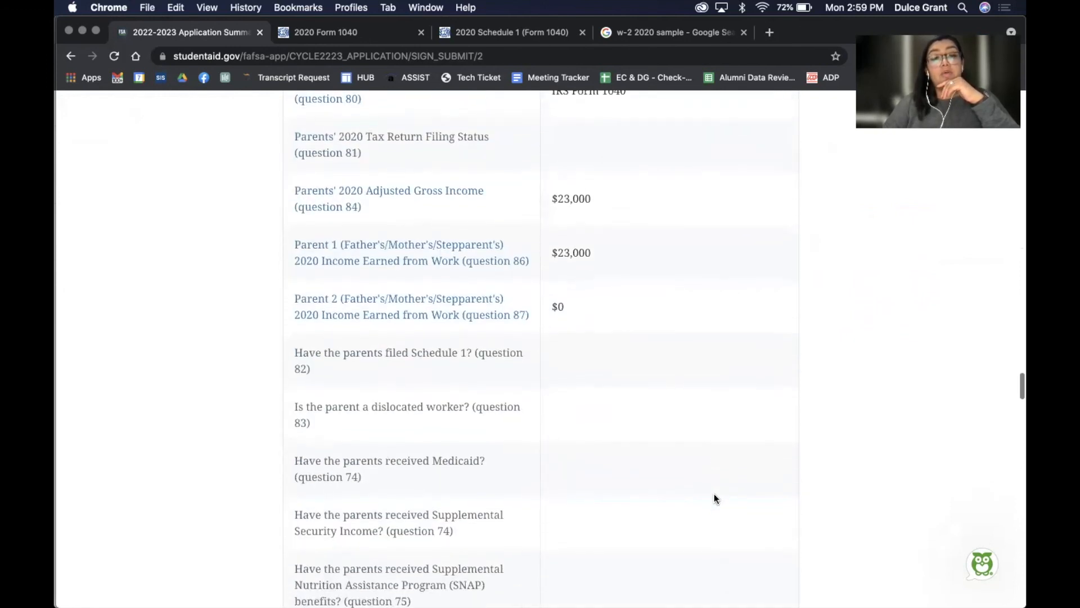
scroll(714, 499, "down", 20)
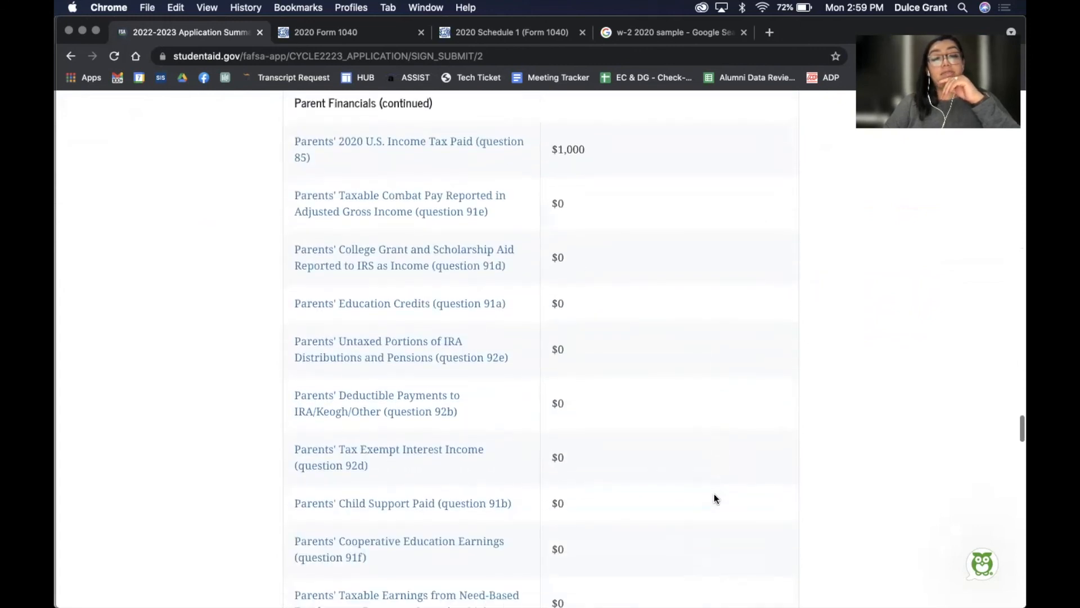
scroll(714, 499, "down", 12)
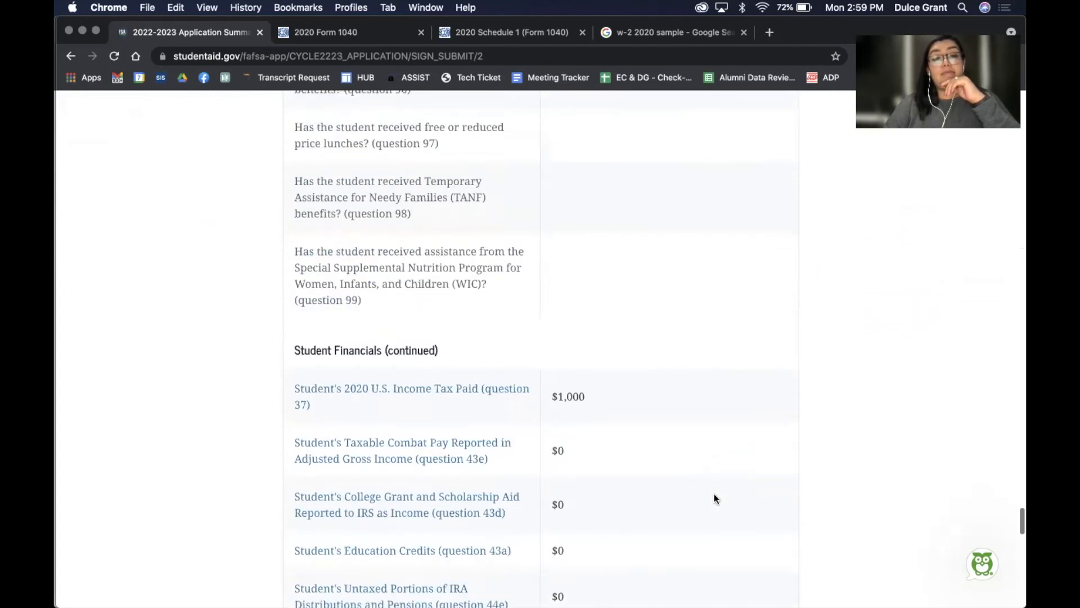
scroll(714, 495, "down", 15)
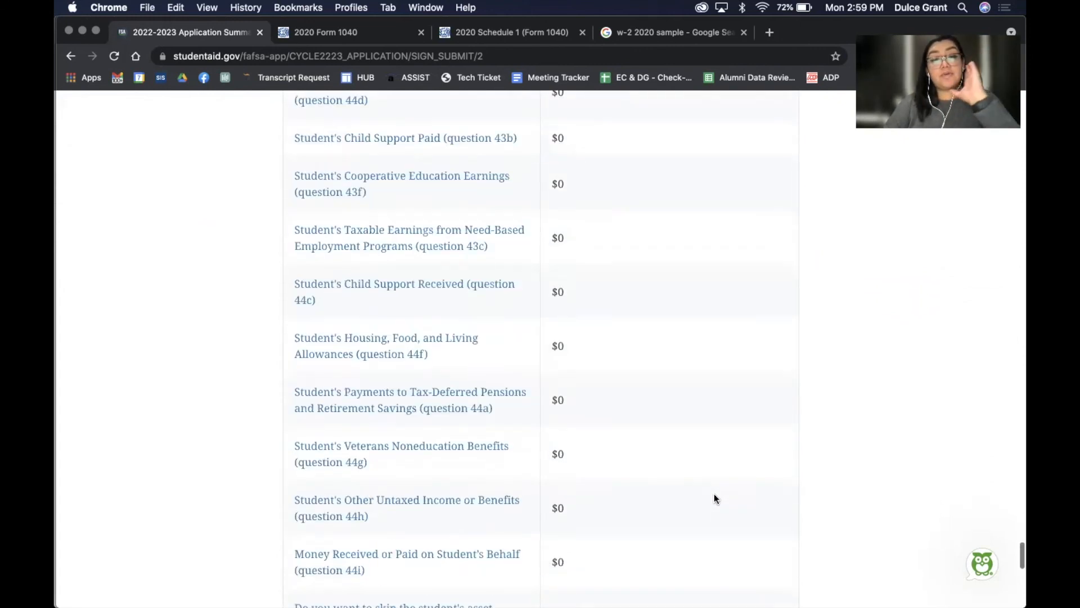
scroll(714, 498, "down", 2)
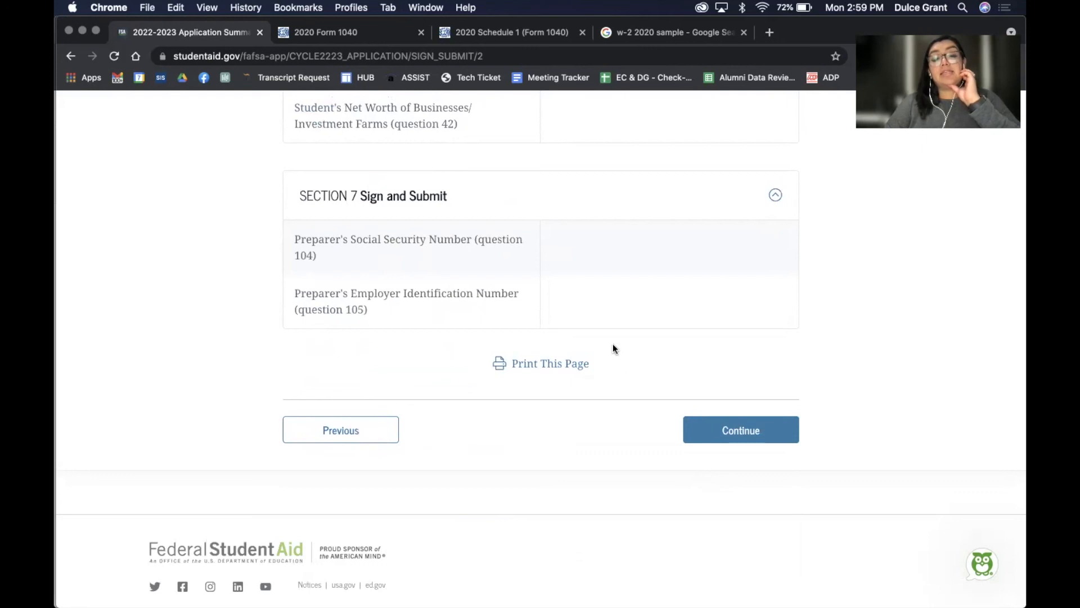
Save the FAFSA Summary as a PDF in the 2021 Transcripts folder
left_click(562, 368)
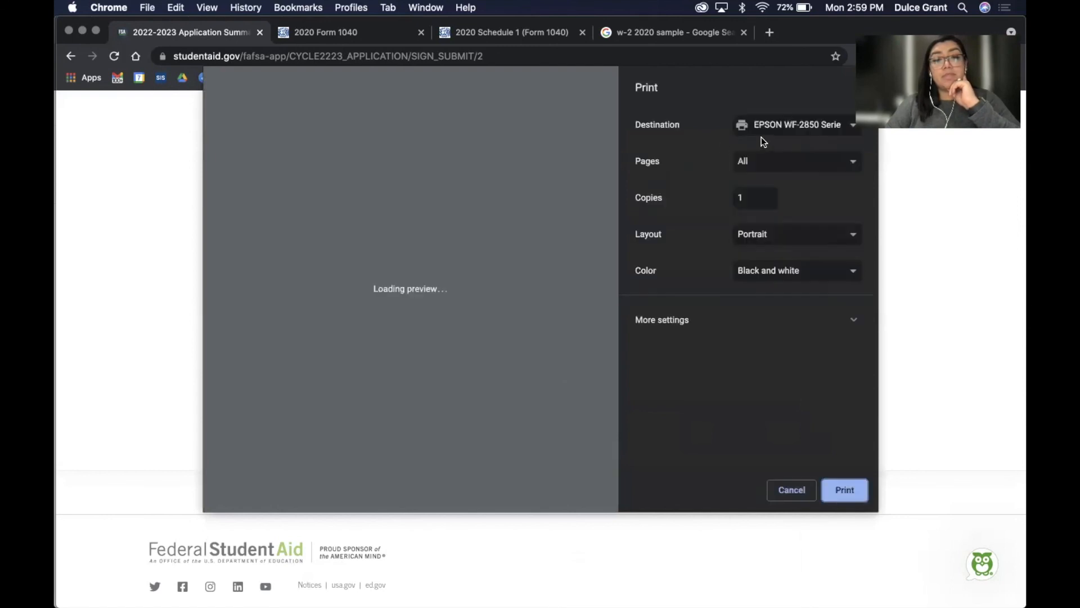
left_click(766, 128)
left_click(764, 136)
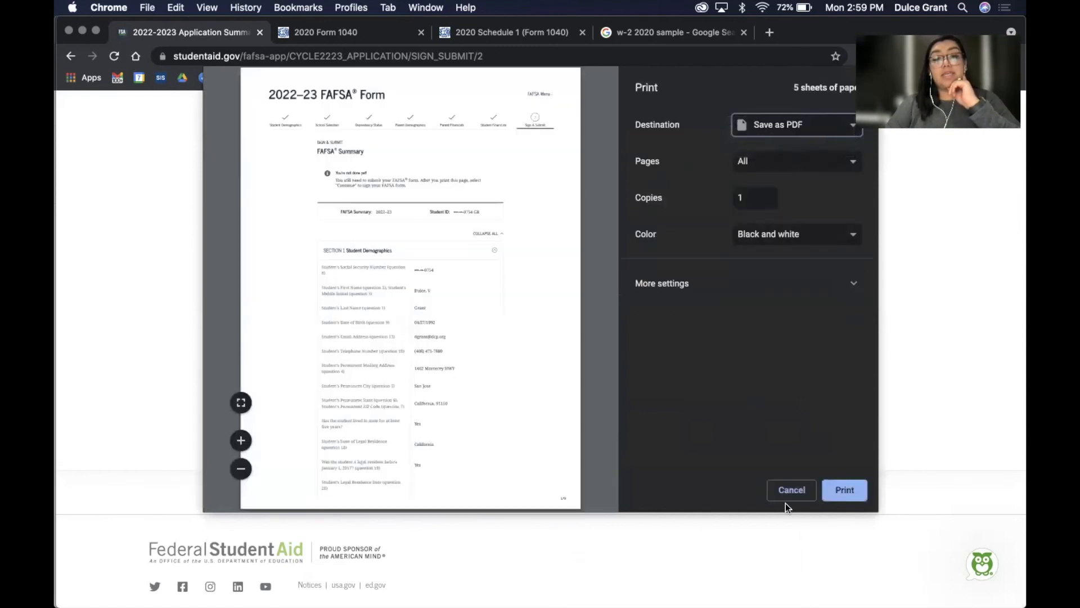
left_click(842, 493)
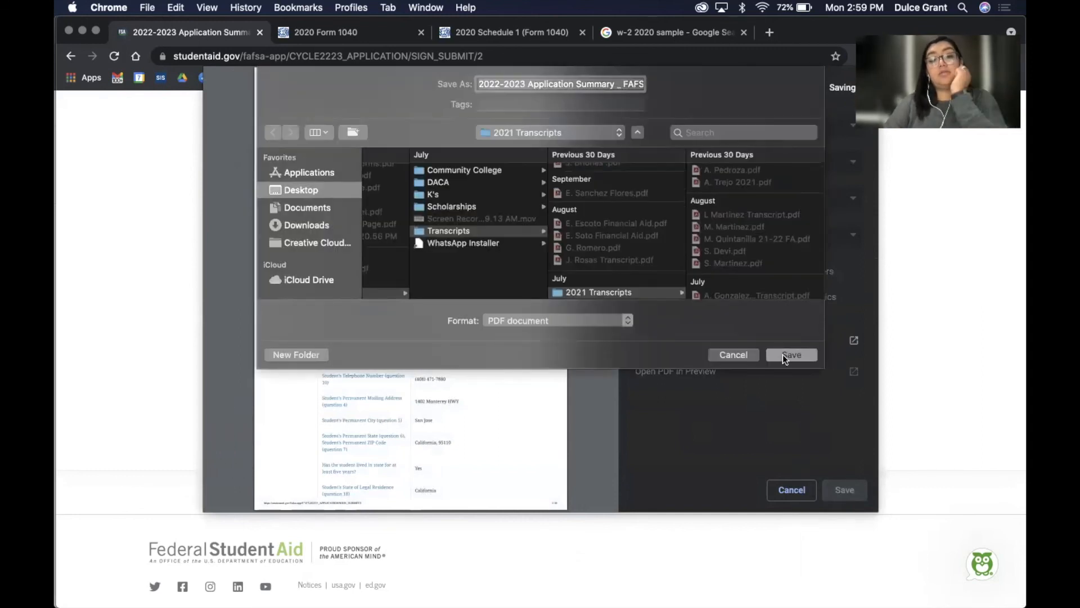
left_click(784, 356)
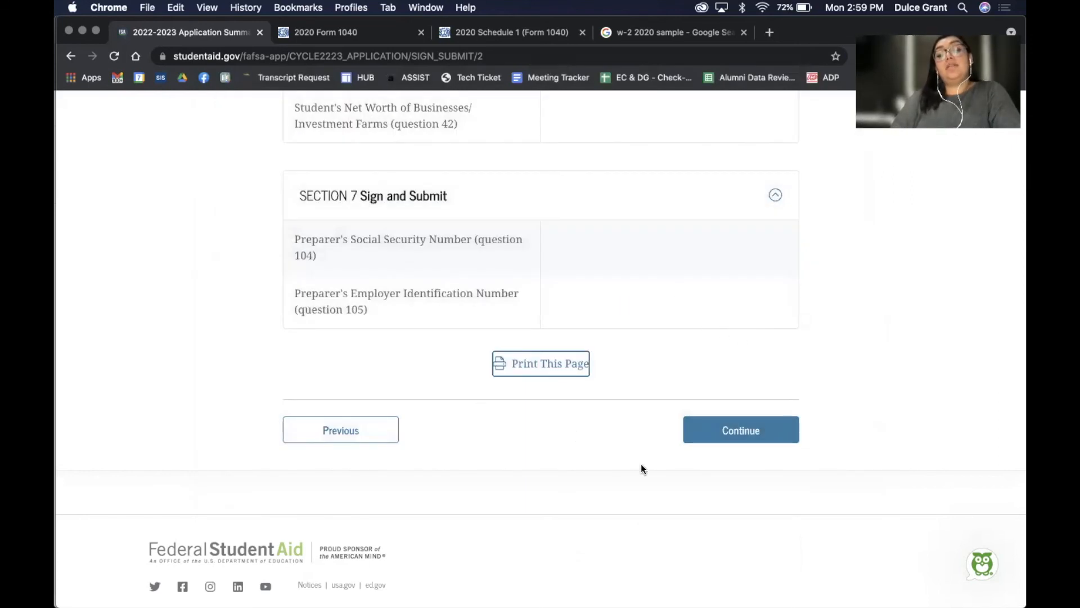
left_click(713, 440)
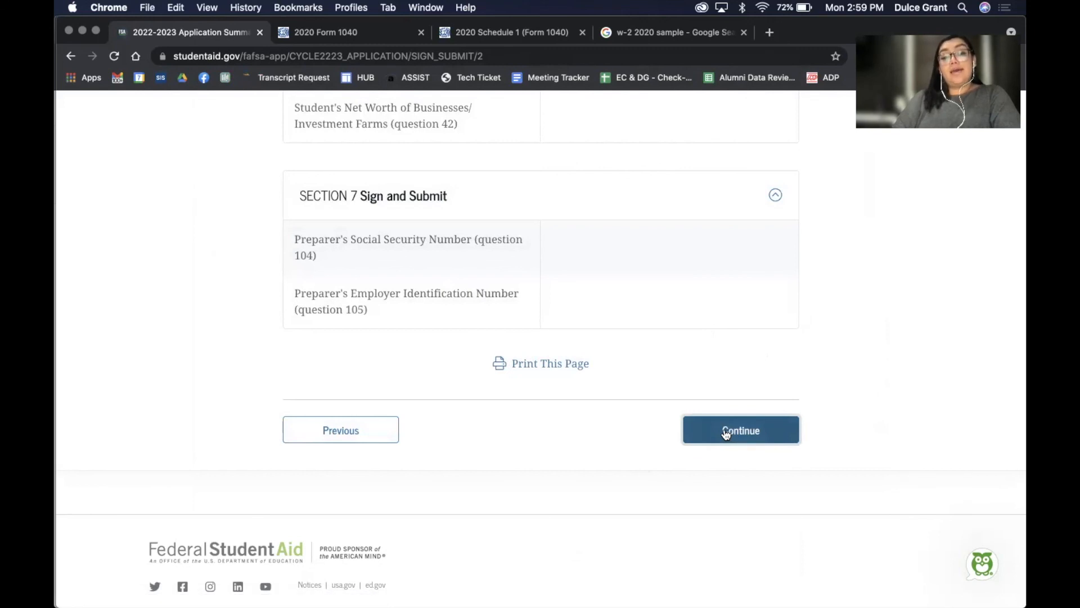
Save the FAFSA form from the Read Before Proceeding page
left_click(731, 434)
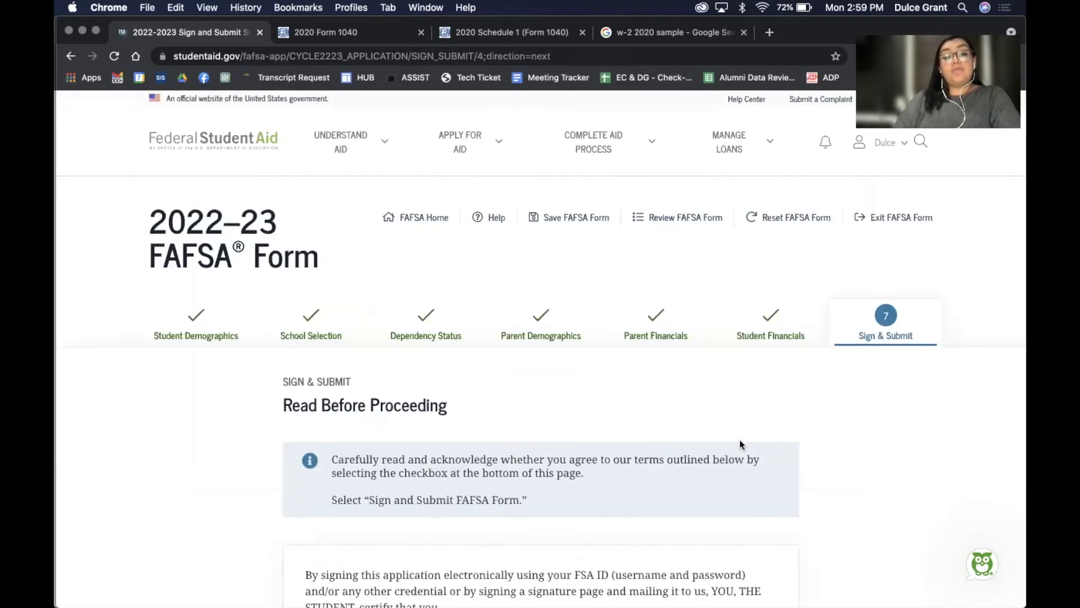
scroll(739, 440, "down", 3)
scroll(739, 439, "down", 10)
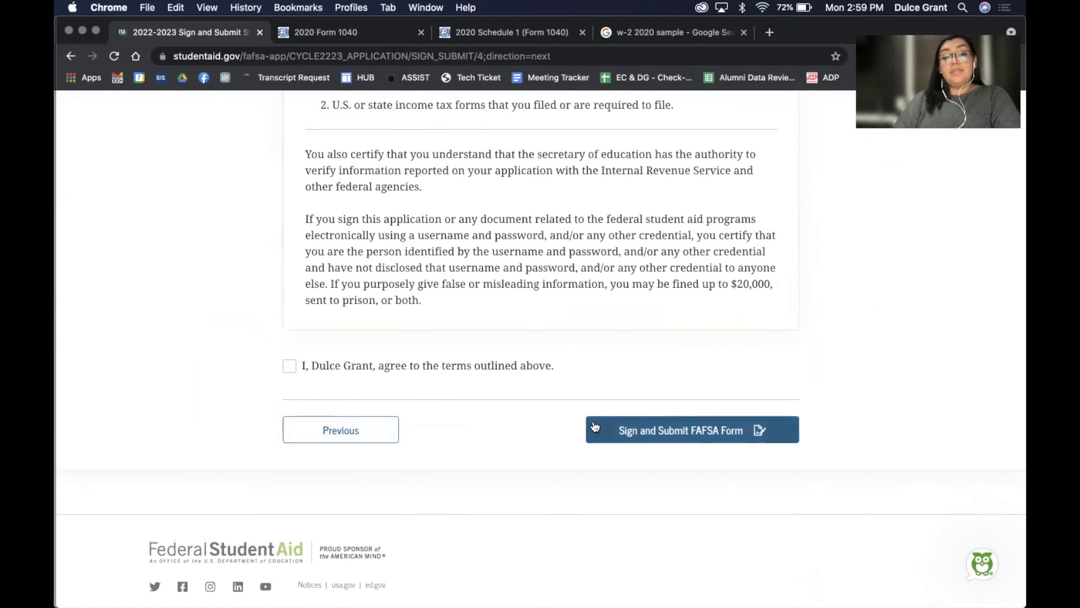
scroll(463, 379, "up", 15)
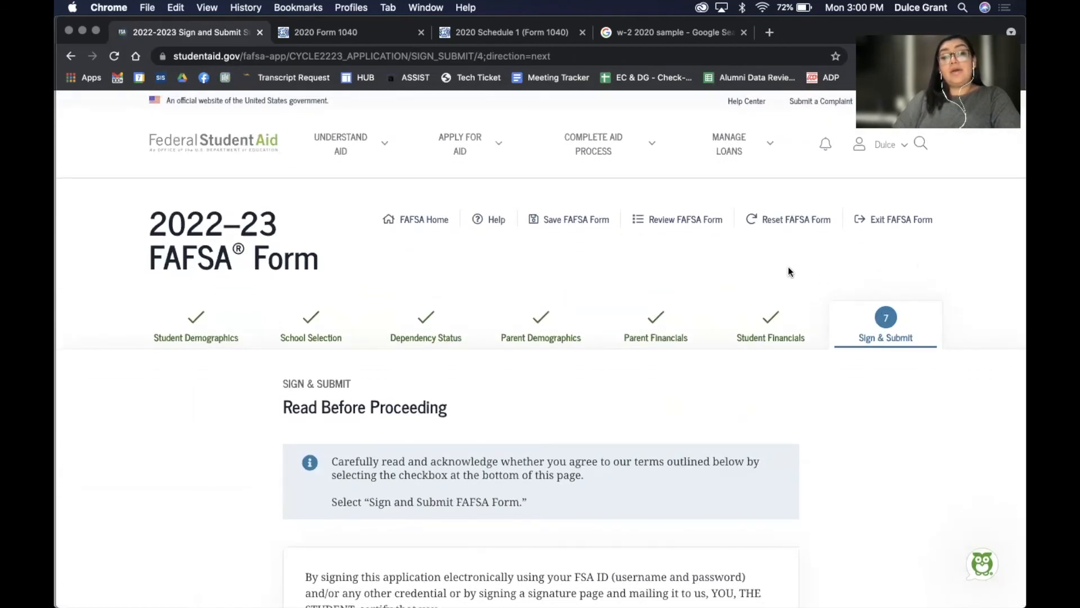
left_click(576, 219)
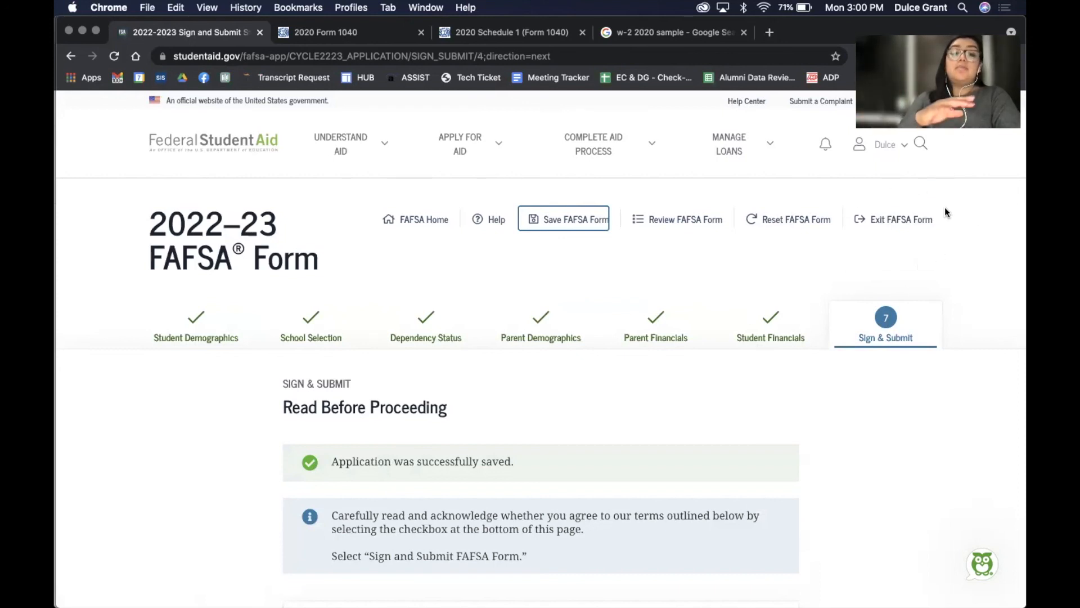
Agree to the terms and sign and submit the FAFSA form
scroll(945, 211, "down", 15)
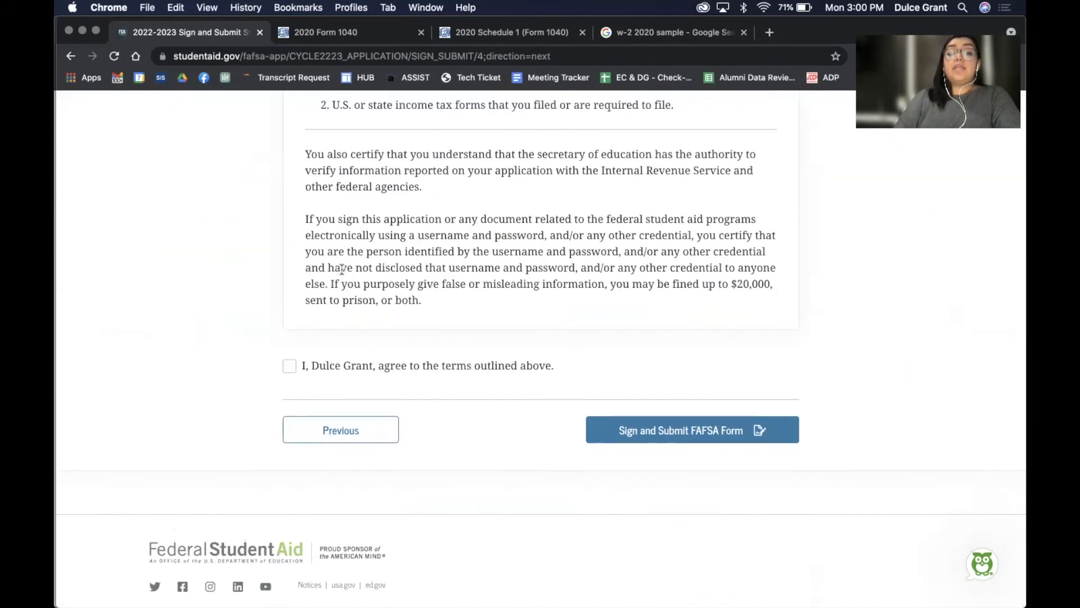
left_click(289, 366)
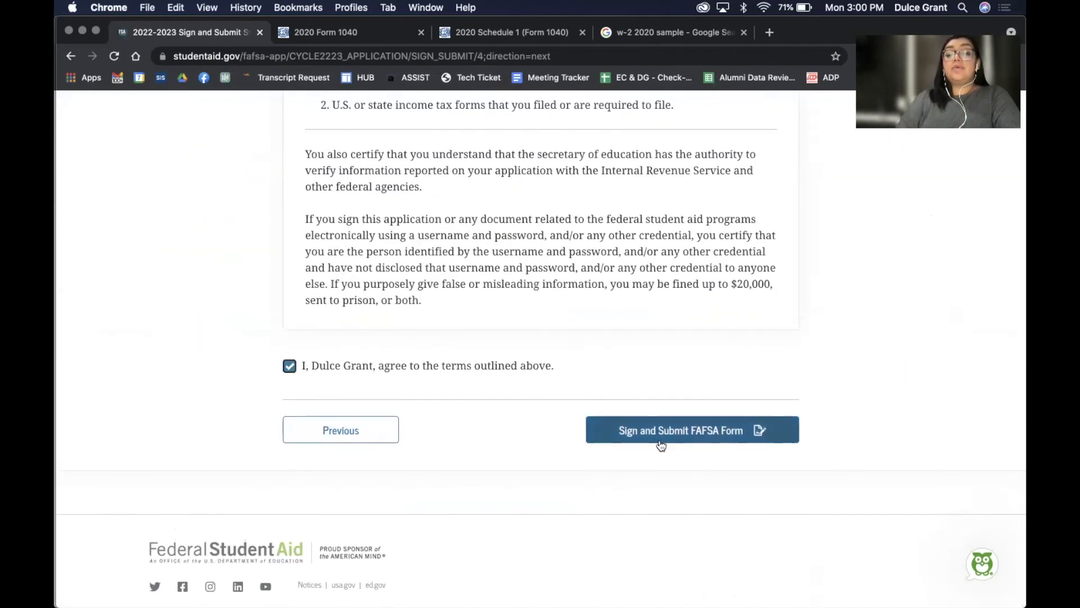
left_click(624, 434)
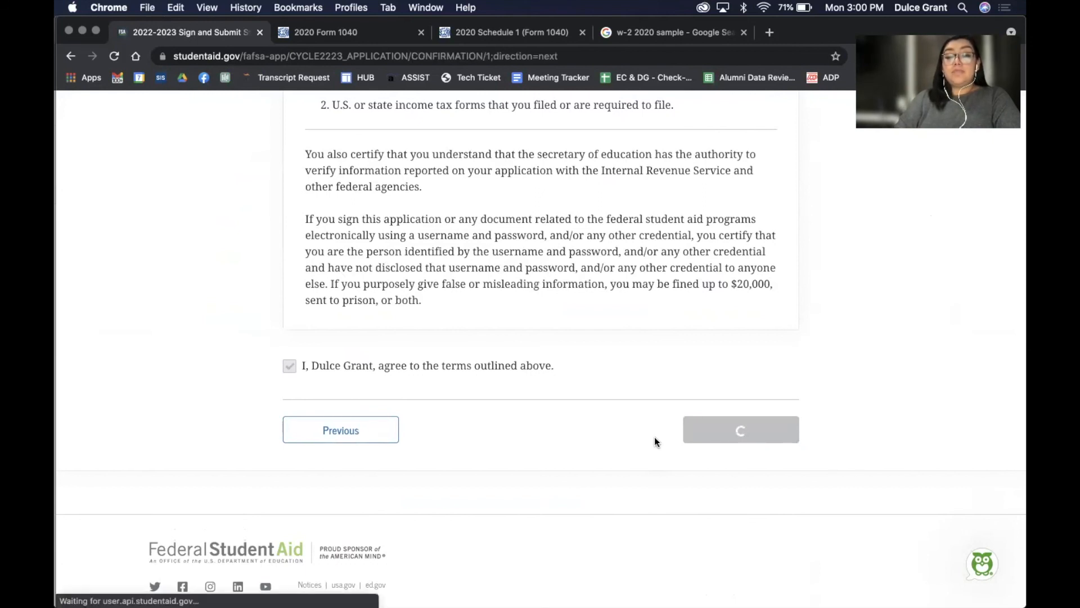
Review the Congratulations page showing EFC 000000 and a $6,495 Pell Grant estimate
scroll(654, 436, "down", 3)
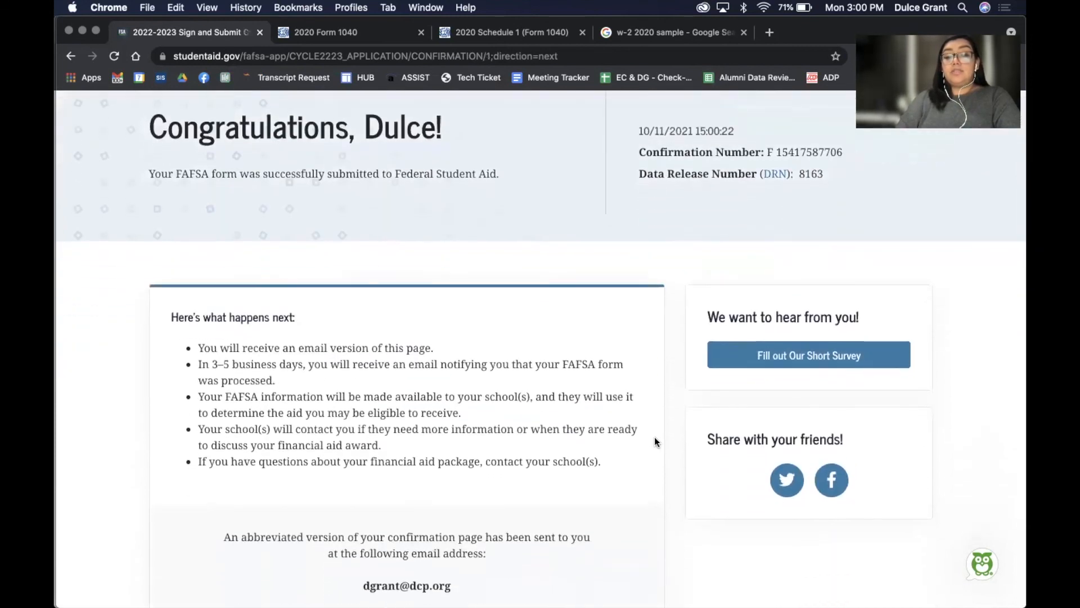
scroll(653, 436, "down", 5)
scroll(654, 436, "up", 3)
scroll(655, 437, "down", 5)
scroll(654, 438, "up", 10)
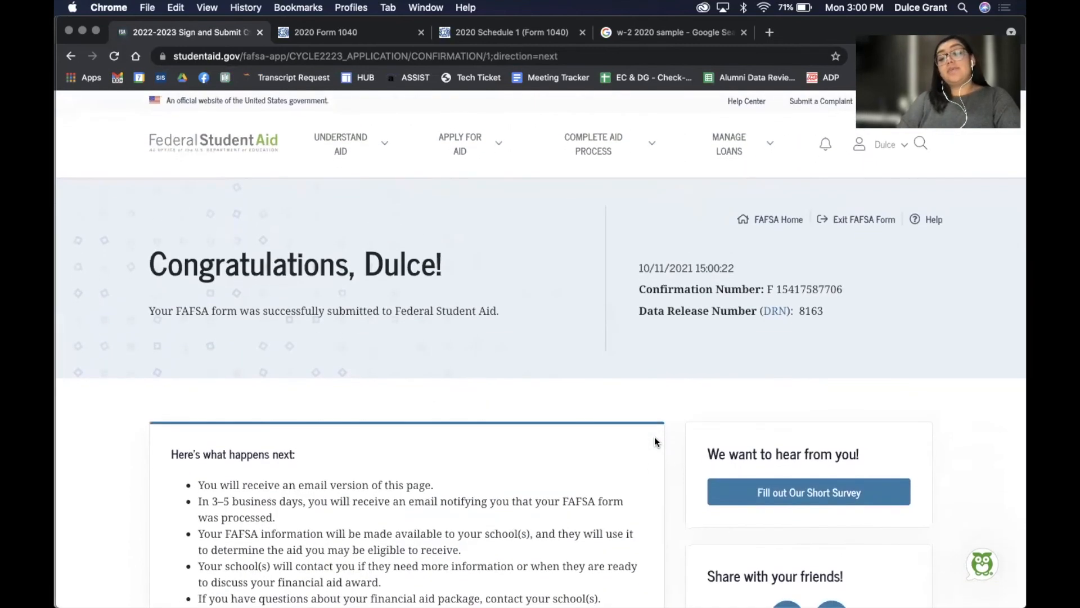